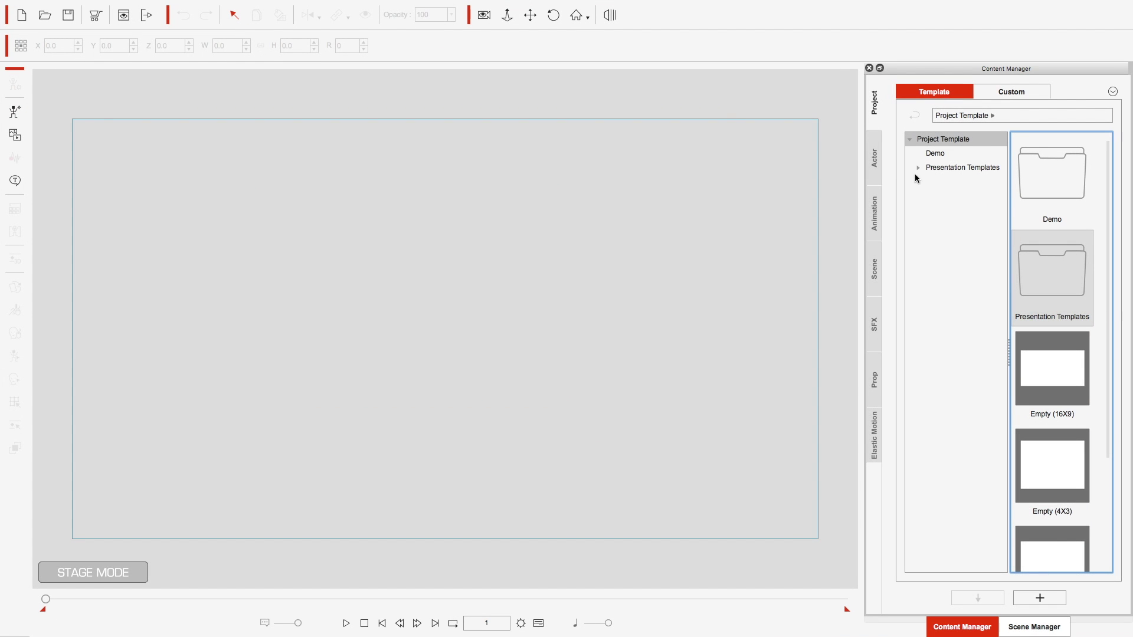
# Load the G2_Dummy character from the G2 actor templates onto the stage.
pyautogui.click(876, 159)
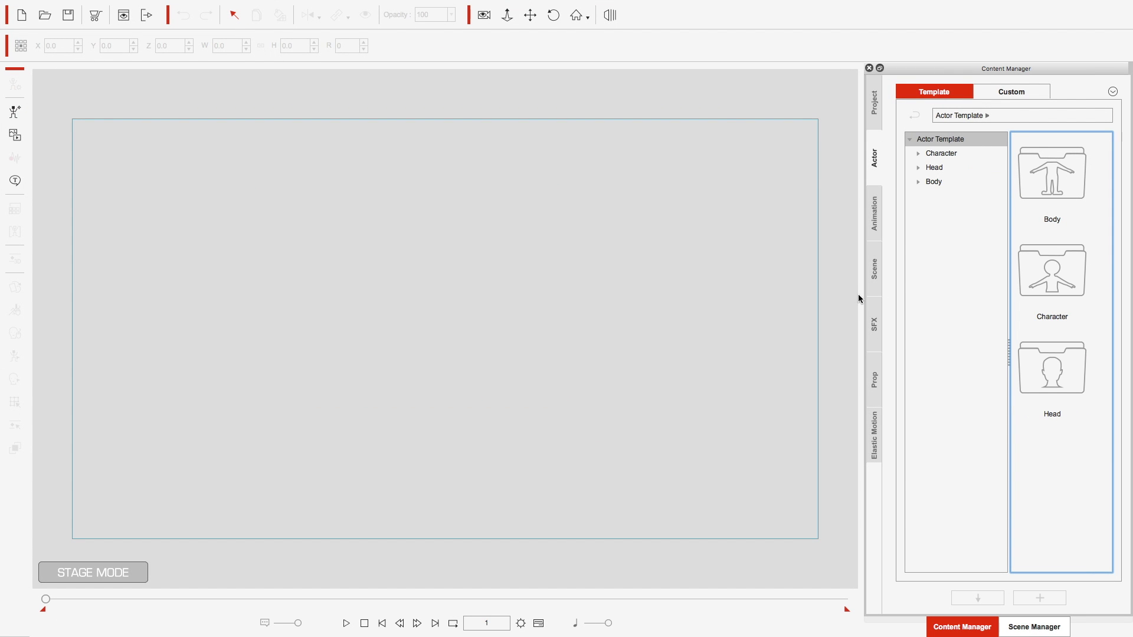
pyautogui.moveTo(862, 296); pyautogui.dragTo(760, 301)
pyautogui.doubleClick(1019, 271)
pyautogui.scroll(-15, 1069, 273)
pyautogui.doubleClick(1014, 212)
pyautogui.doubleClick(1013, 453)
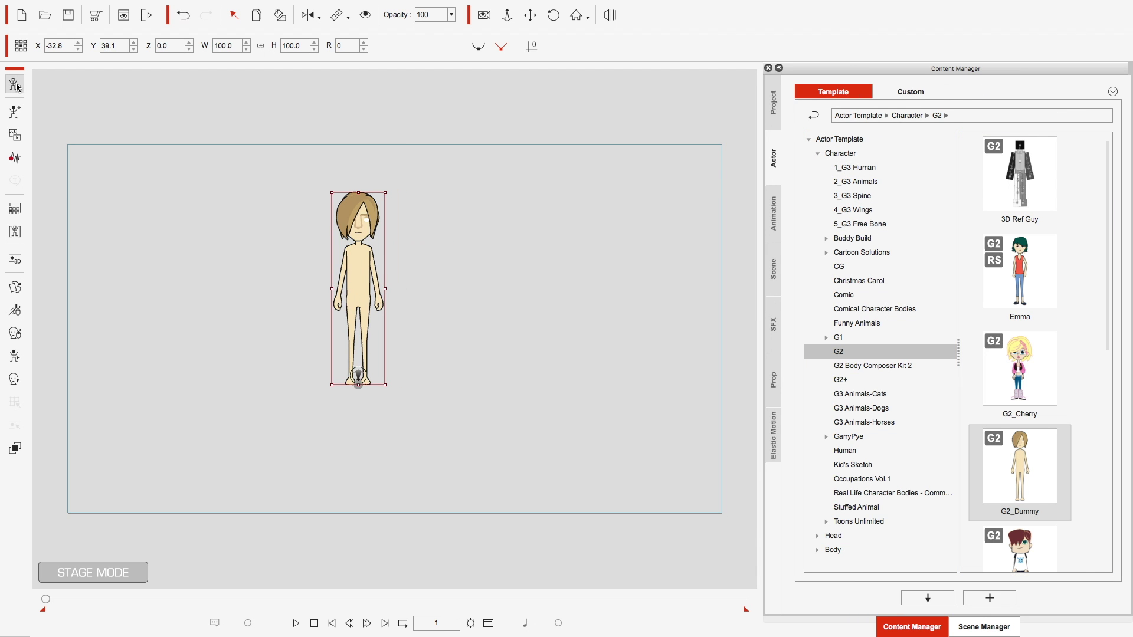
# Open the dummy in Composer mode and replace it with the custom male G2 character file stored on the Desktop.
pyautogui.click(15, 84)
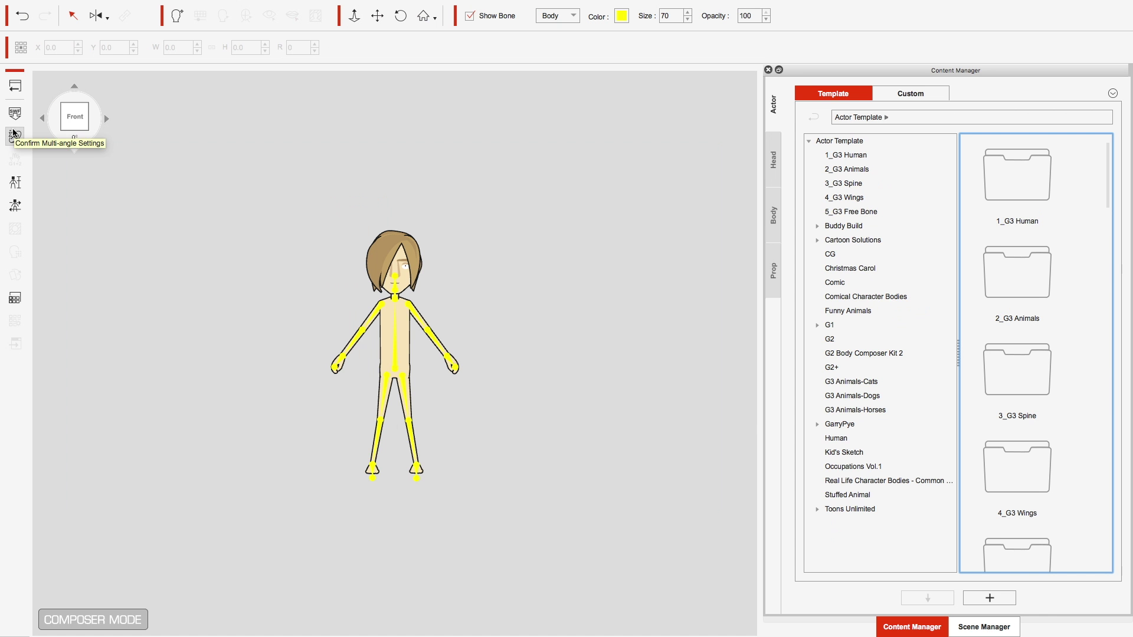
pyautogui.click(15, 115)
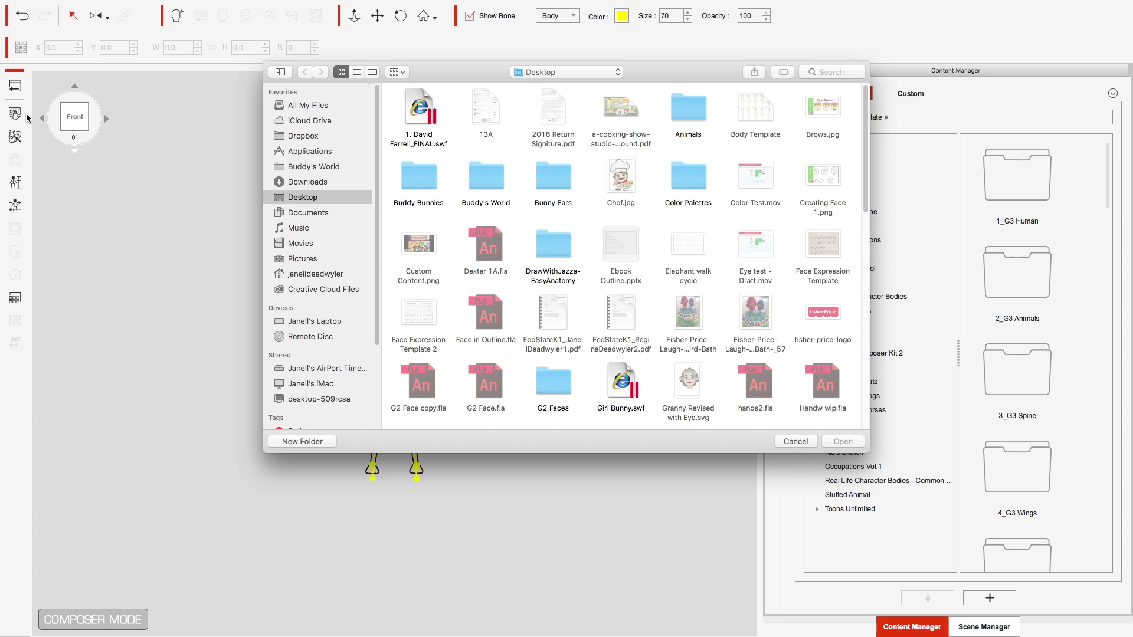
pyautogui.scroll(-2, 536, 176)
pyautogui.scroll(-1, 536, 177)
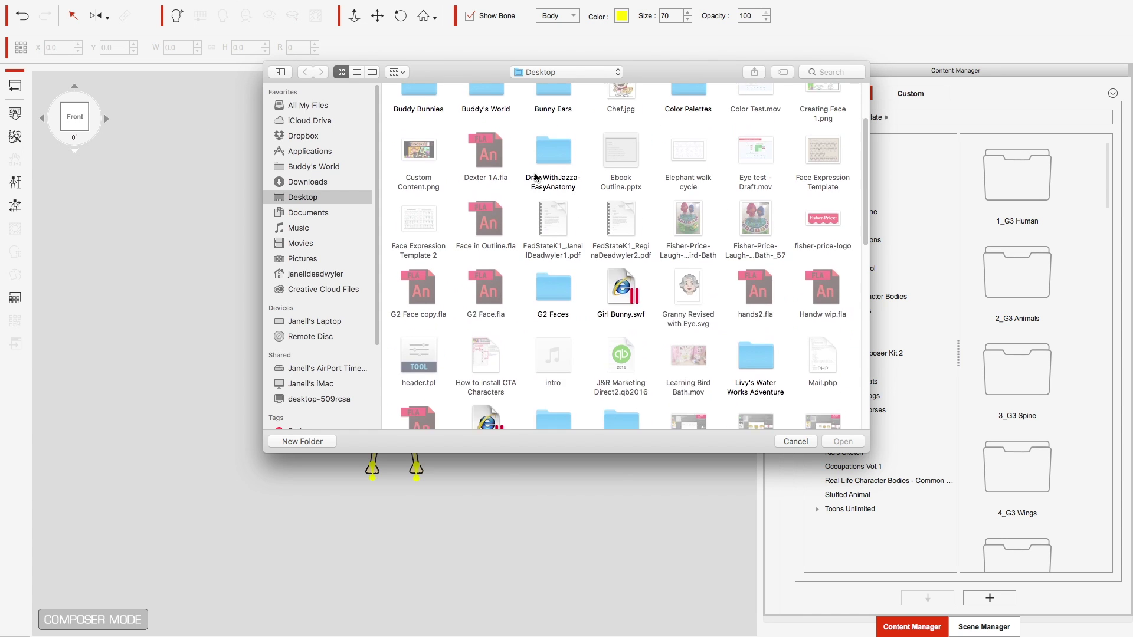
pyautogui.doubleClick(486, 213)
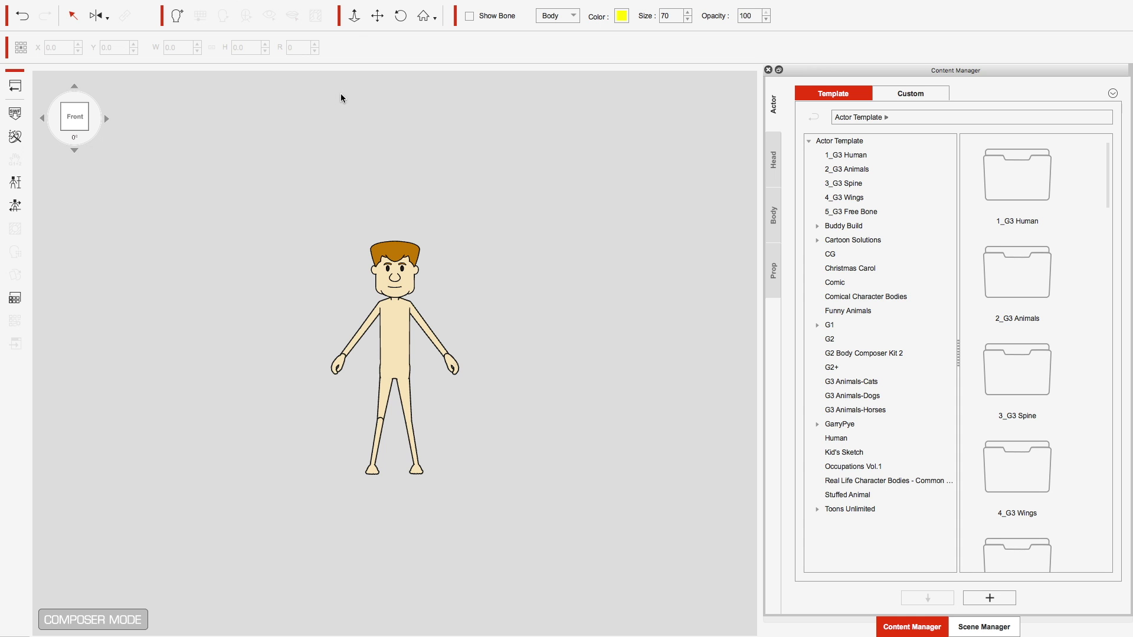
# Preview all face calibration motions on the character's head to examine the mouth placement, and stop the playback.
pyautogui.click(377, 16)
pyautogui.scroll(5, 385, 356)
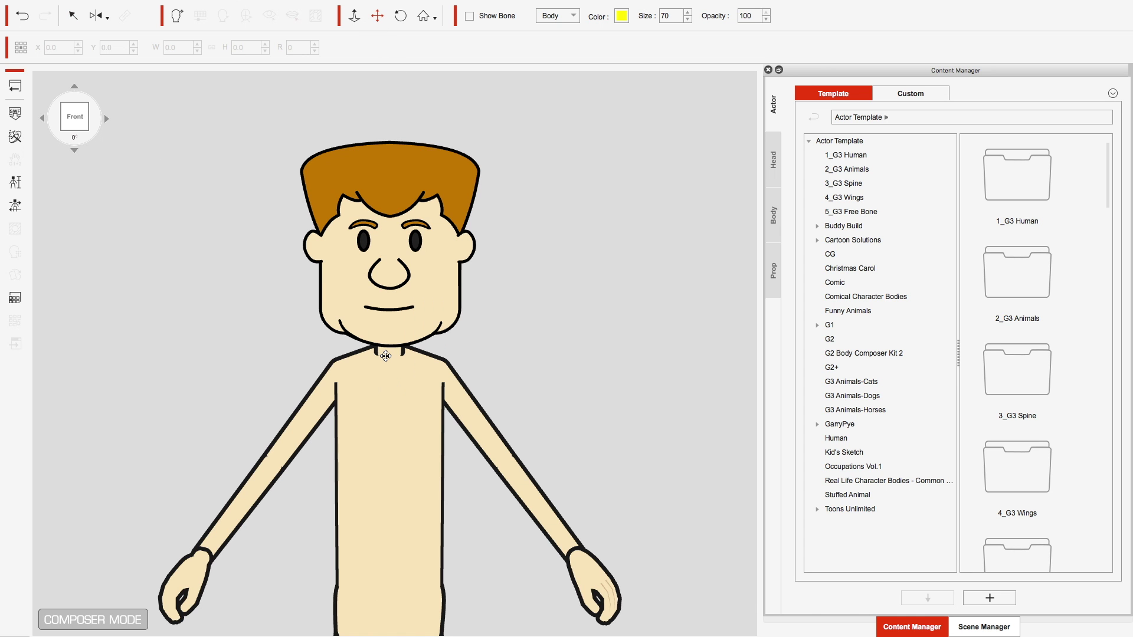
pyautogui.scroll(-2, 385, 355)
pyautogui.scroll(5, 385, 355)
pyautogui.scroll(-2, 395, 472)
pyautogui.scroll(2, 361, 450)
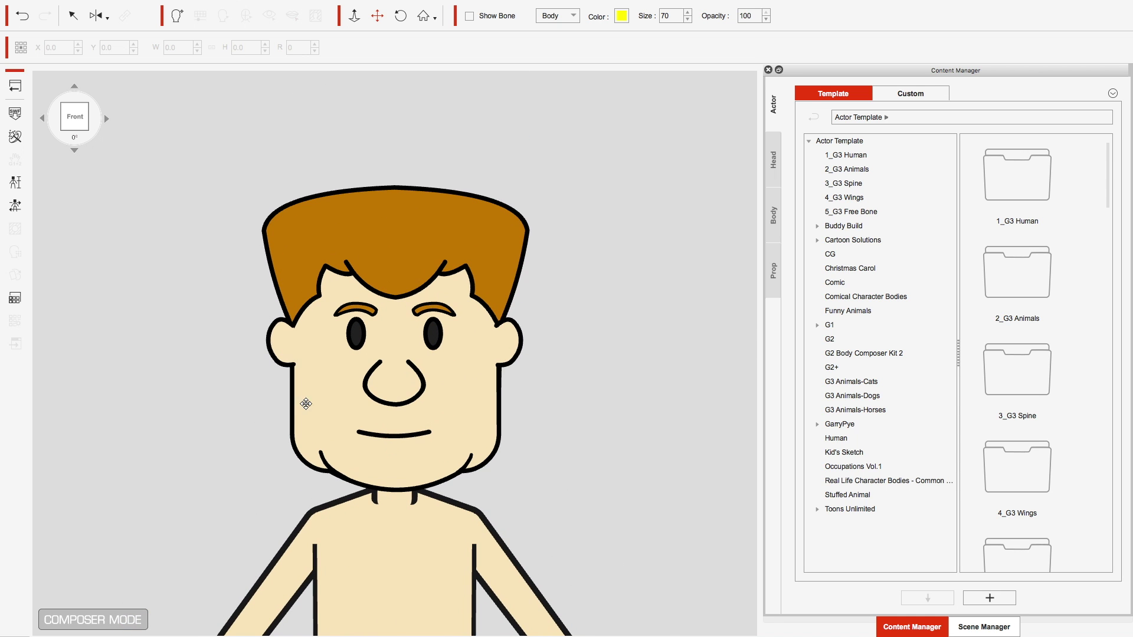
pyautogui.click(20, 211)
pyautogui.click(575, 277)
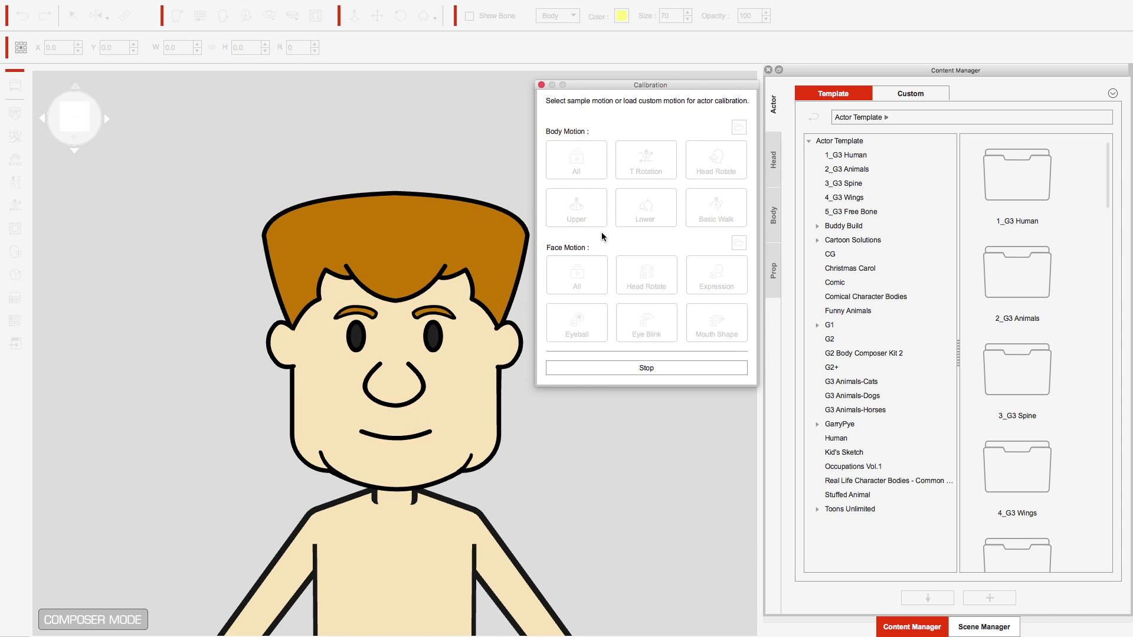
pyautogui.moveTo(596, 85); pyautogui.dragTo(702, 83)
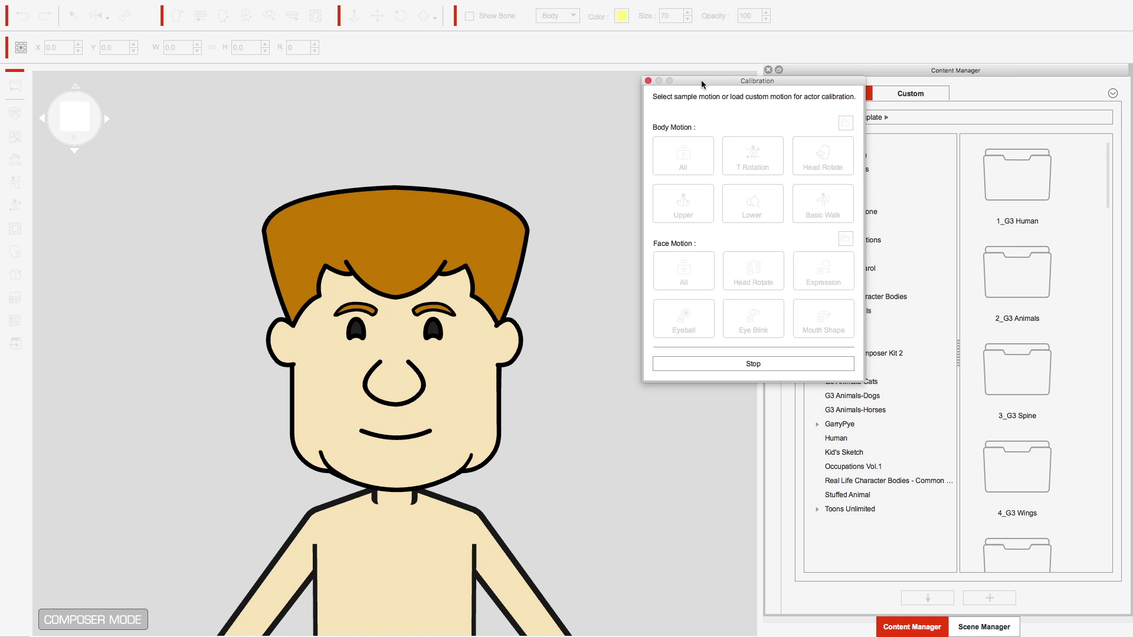
pyautogui.click(732, 365)
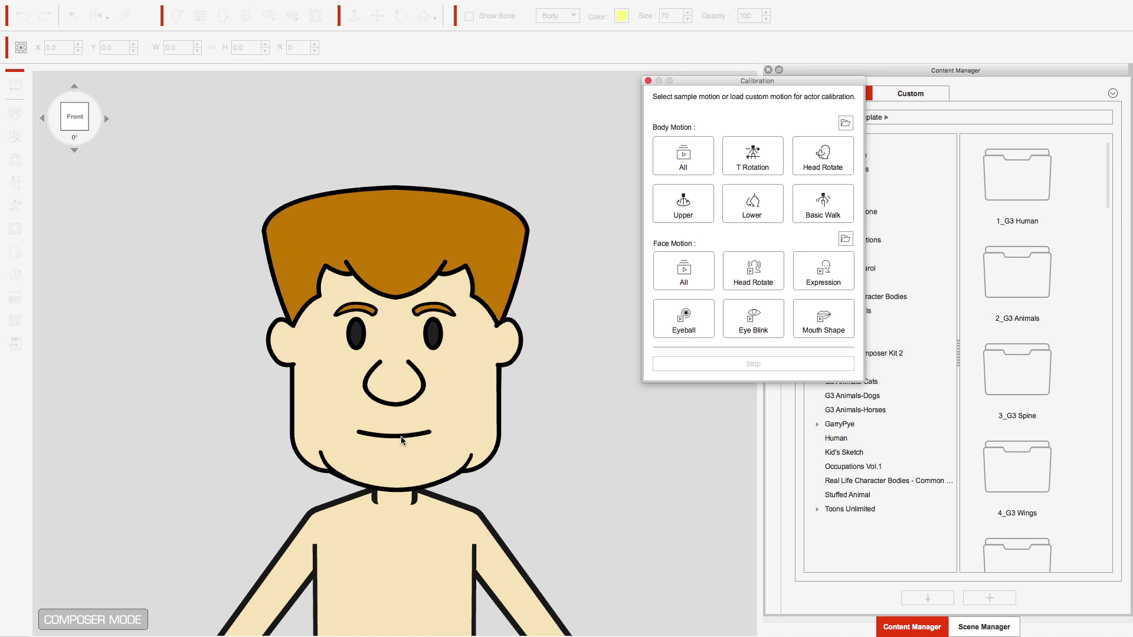
# Switch to Adobe Animate and open the mouth symbol of the front-facing (0) character for editing.
pyautogui.moveTo(566, 635)
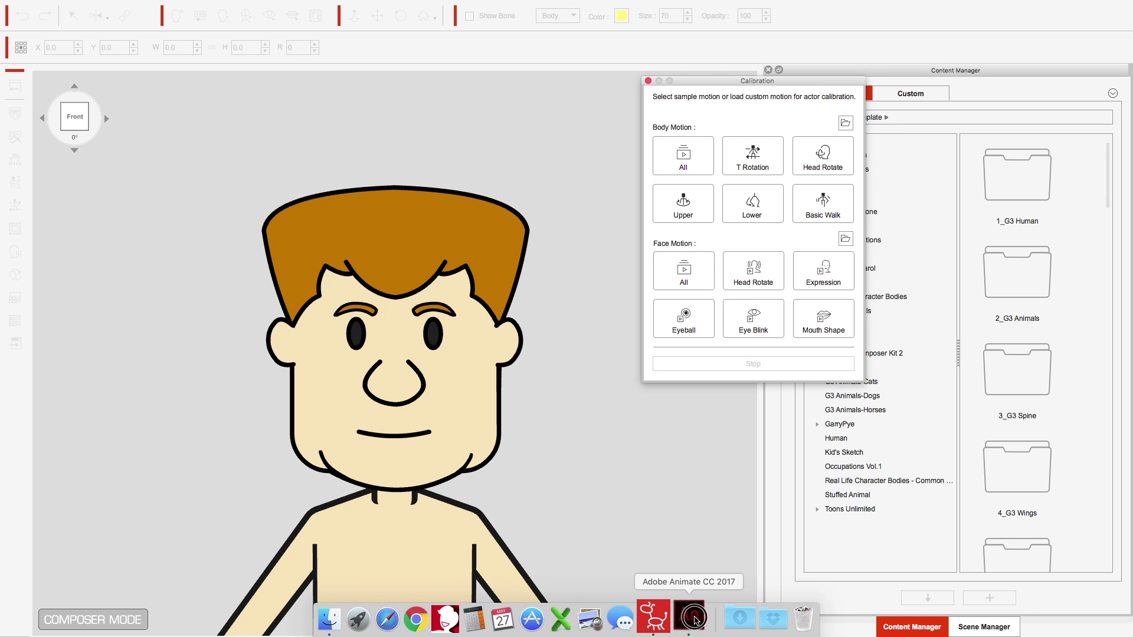
pyautogui.click(226, 21)
pyautogui.click(361, 265)
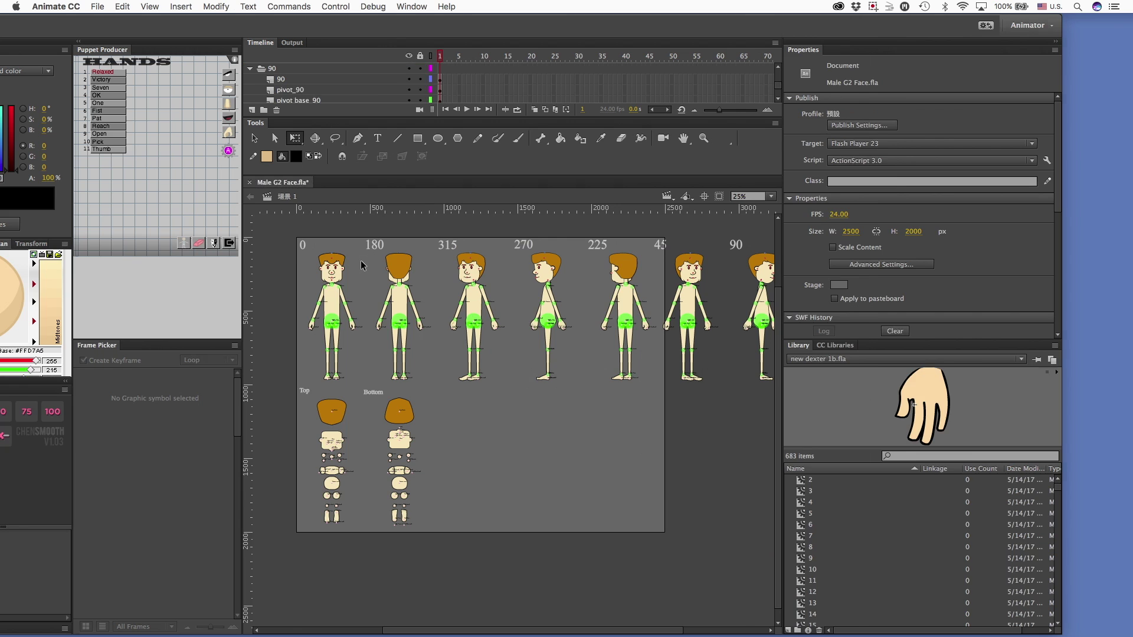
pyautogui.press('super+equal')
pyautogui.press('super+equal')
pyautogui.press('super+equal')
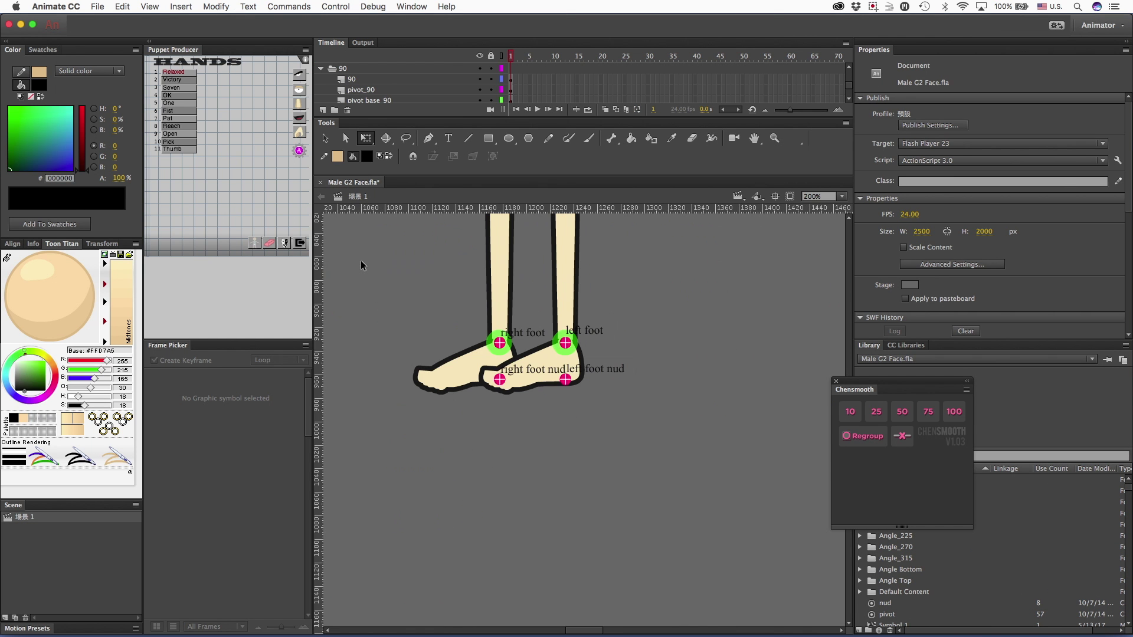
pyautogui.scroll(10, 361, 265)
pyautogui.hscroll(-10, 368, 278)
pyautogui.scroll(5, 369, 278)
pyautogui.scroll(-3, 377, 286)
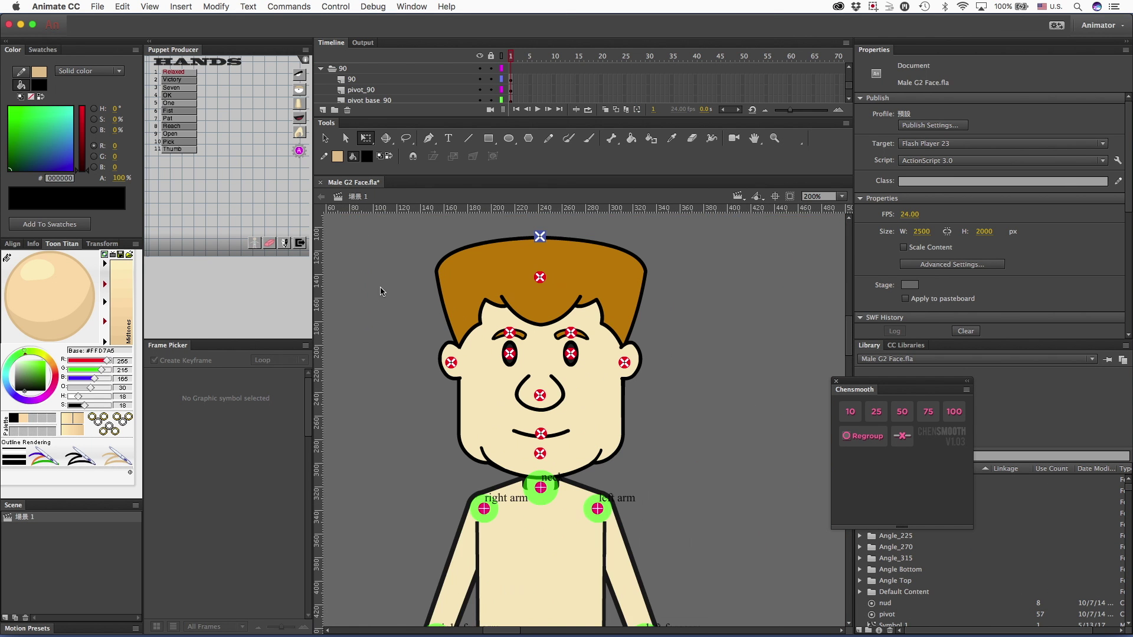
pyautogui.hscroll(4, 383, 289)
pyautogui.doubleClick(464, 434)
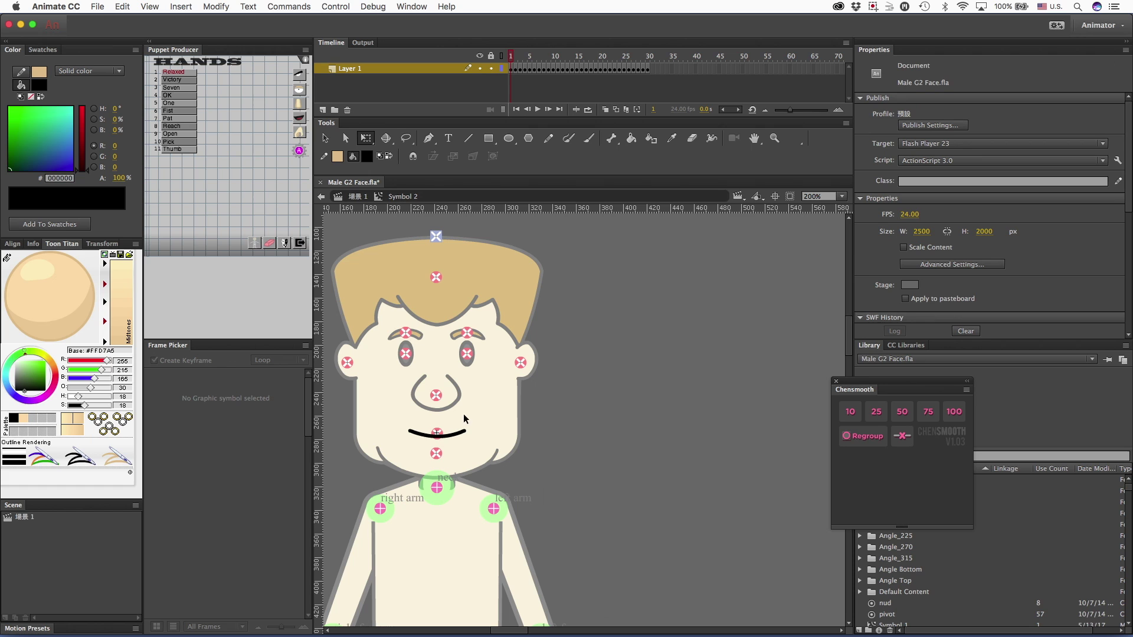
# Clear all existing guides from the document and return to editing inside the front view's mouth symbol.
pyautogui.click(511, 56)
pyautogui.moveTo(511, 57); pyautogui.dragTo(499, 86)
pyautogui.moveTo(440, 395); pyautogui.dragTo(439, 396)
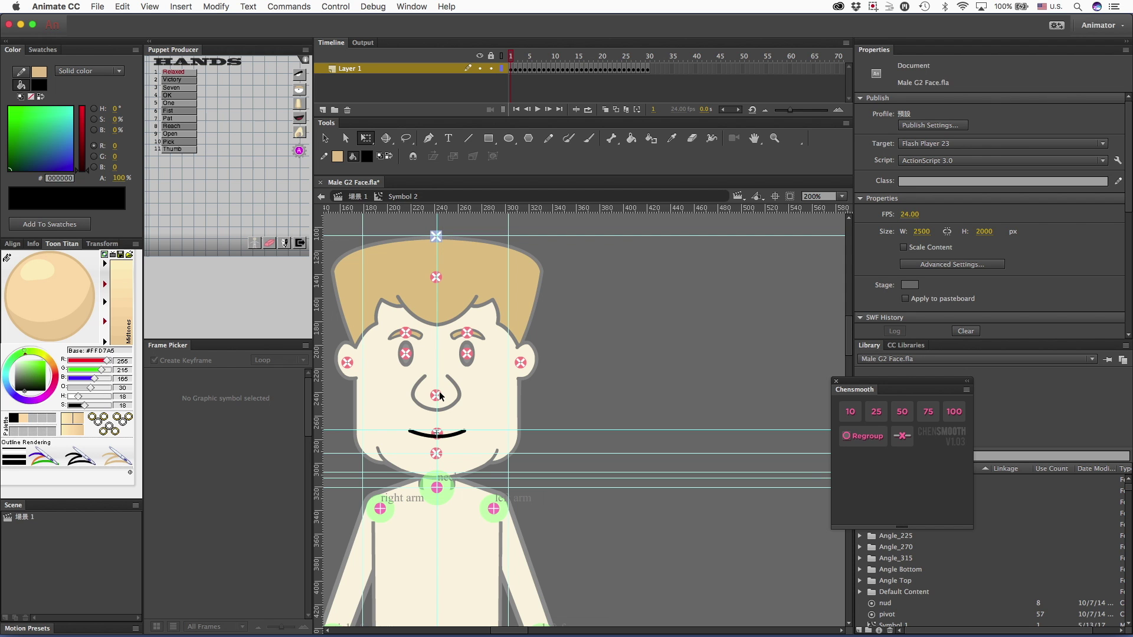
pyautogui.click(156, 7)
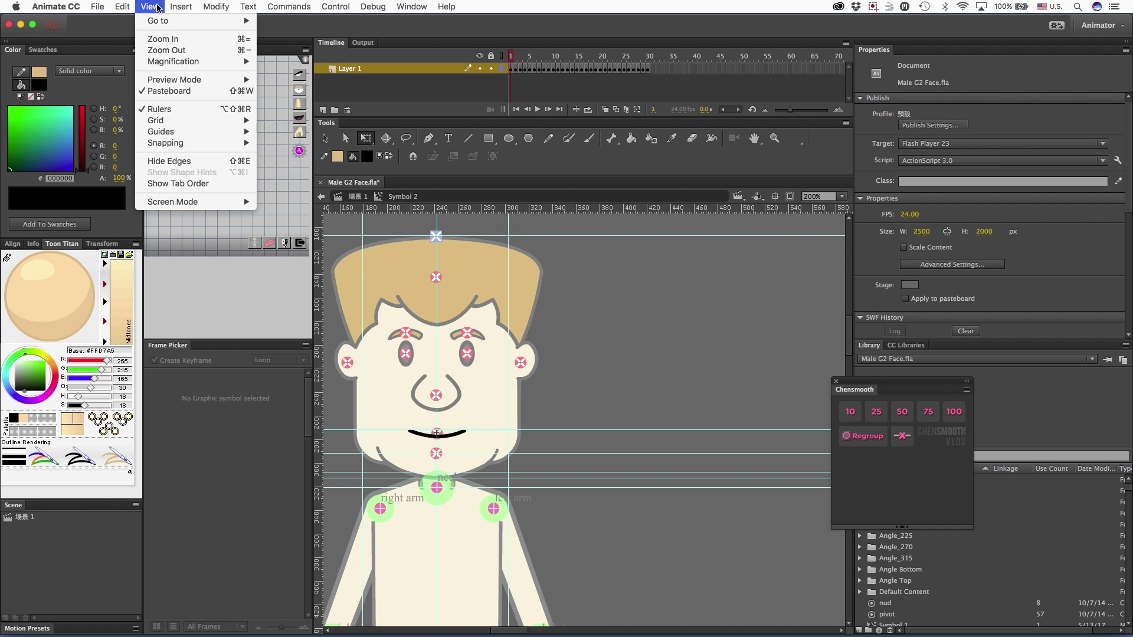
pyautogui.click(278, 174)
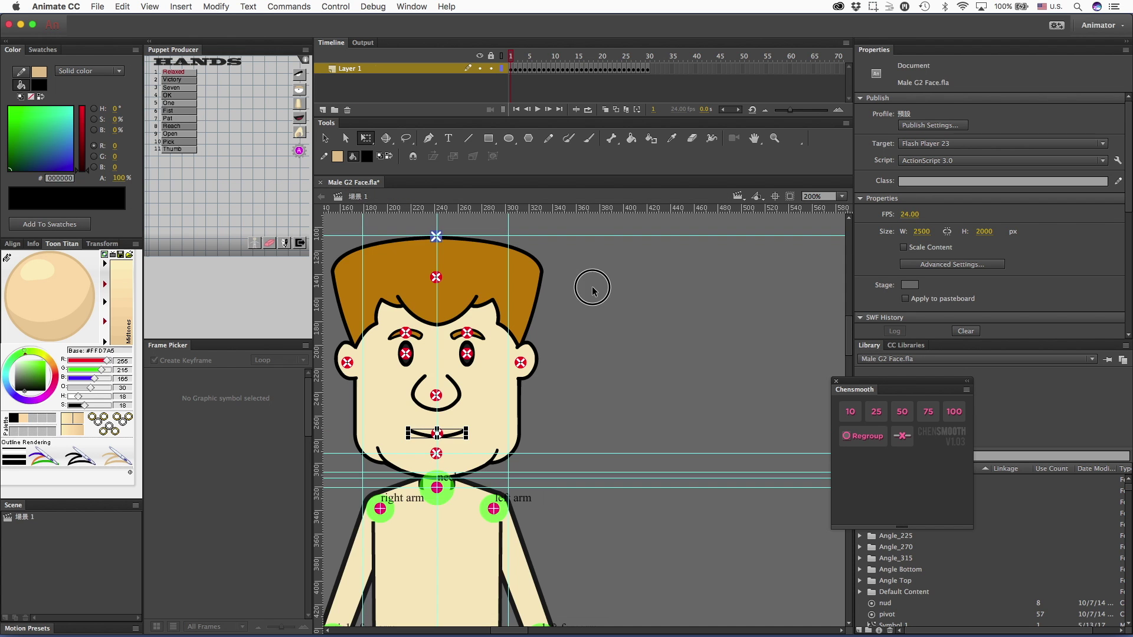
pyautogui.scroll(-2, 592, 286)
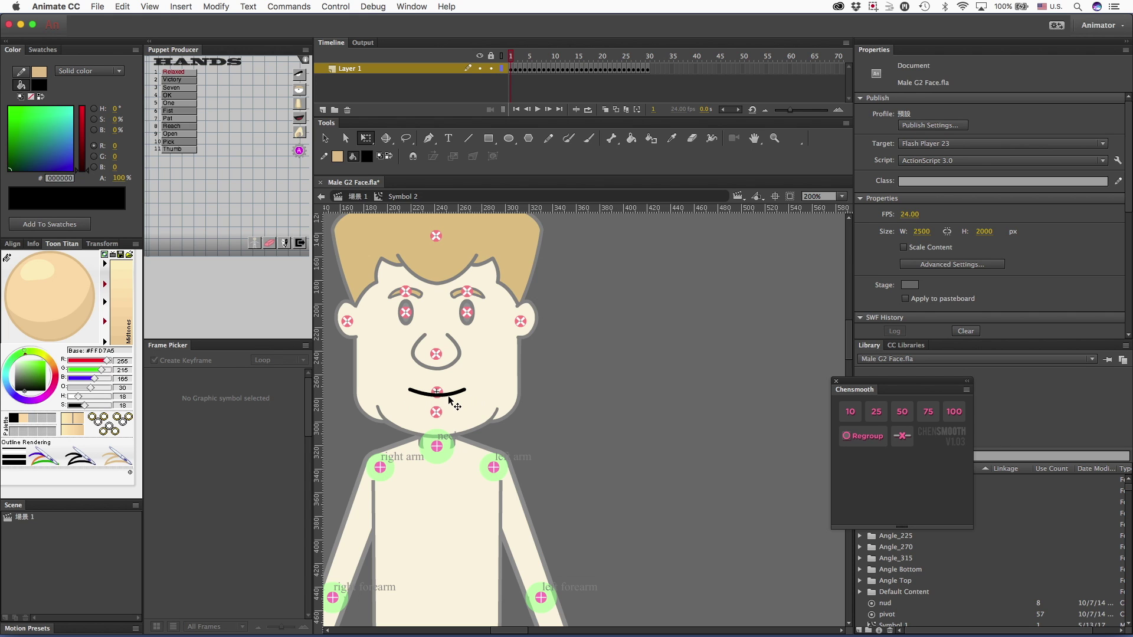
# Review the mouth shapes across the frames and place a horizontal guide across the upper lip on frame 28.
pyautogui.click(511, 57)
pyautogui.moveTo(511, 57); pyautogui.dragTo(661, 62)
pyautogui.click(516, 109)
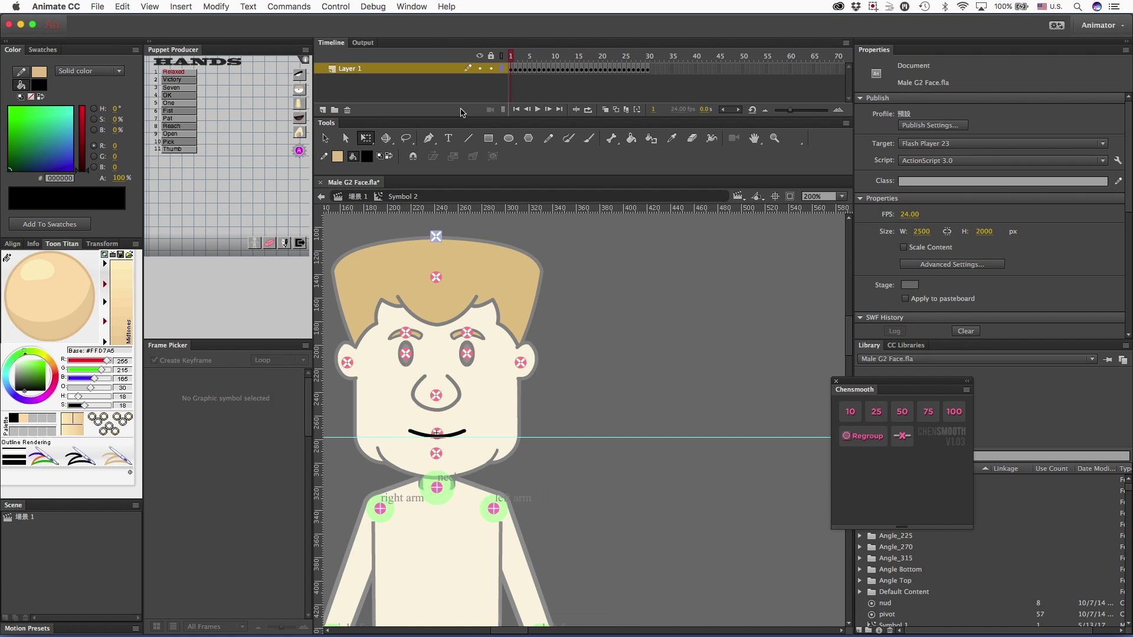
pyautogui.moveTo(649, 69)
pyautogui.mouseDown()
pyautogui.moveTo(613, 71)
pyautogui.moveTo(642, 72)
pyautogui.mouseUp()
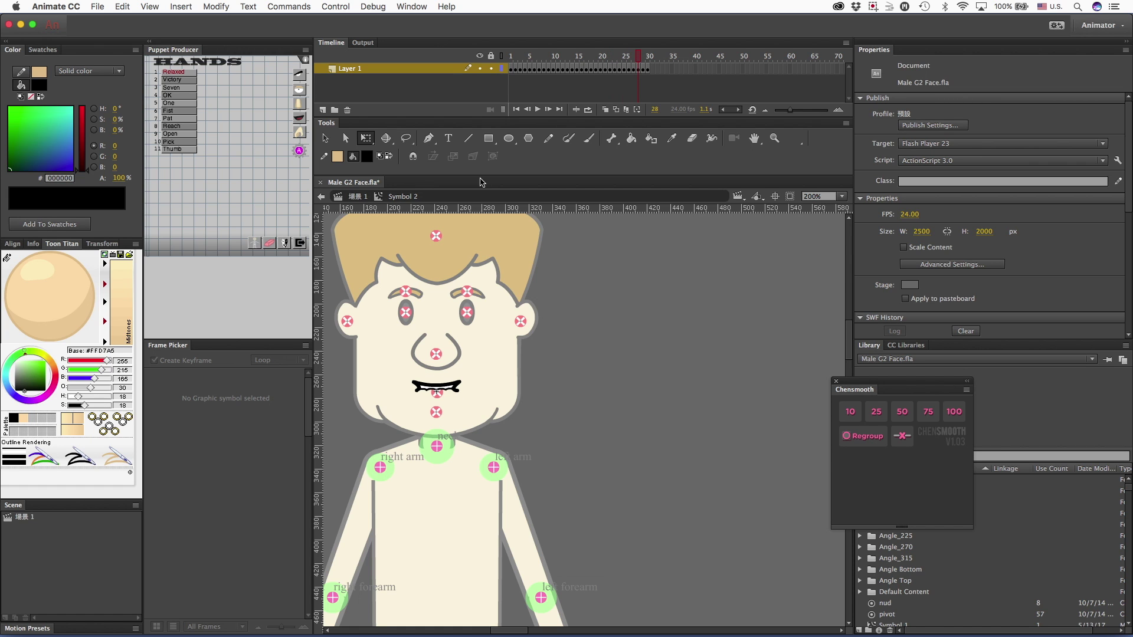
pyautogui.moveTo(446, 210); pyautogui.dragTo(437, 387)
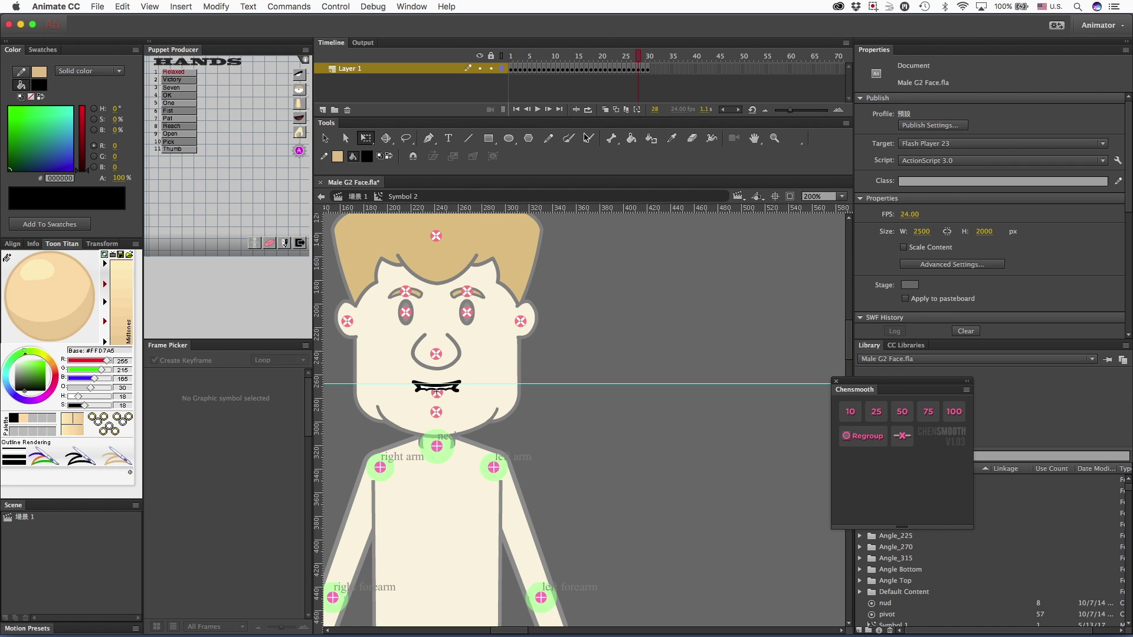
# Move the Normal mouth on frame 1 up to the guide, at Y -7.50.
pyautogui.moveTo(638, 61); pyautogui.dragTo(511, 64)
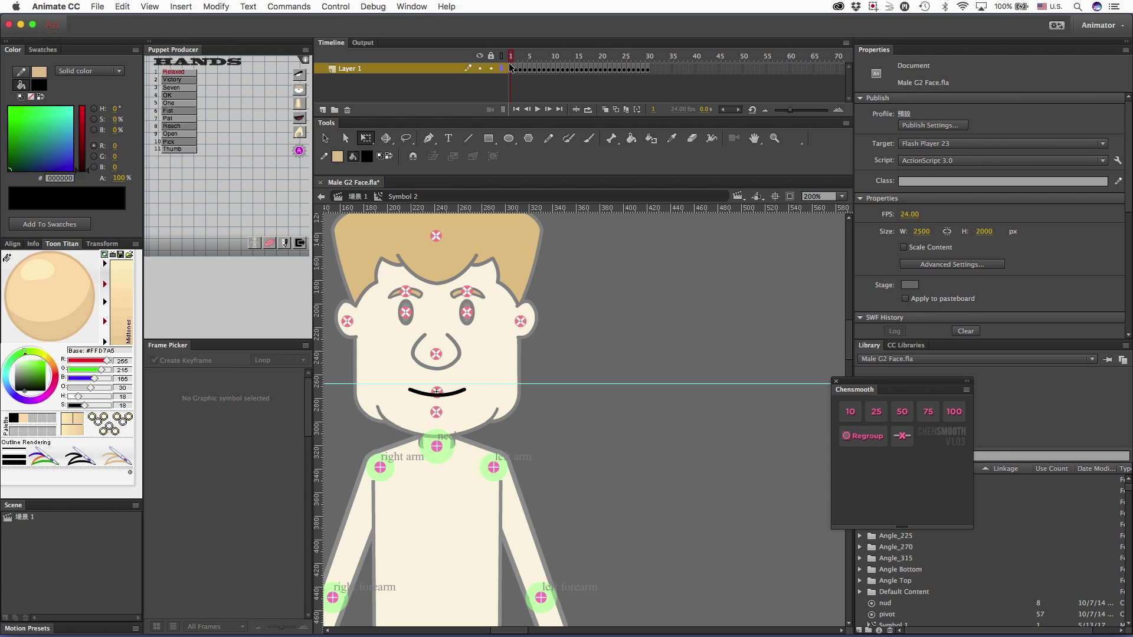
pyautogui.click(449, 396)
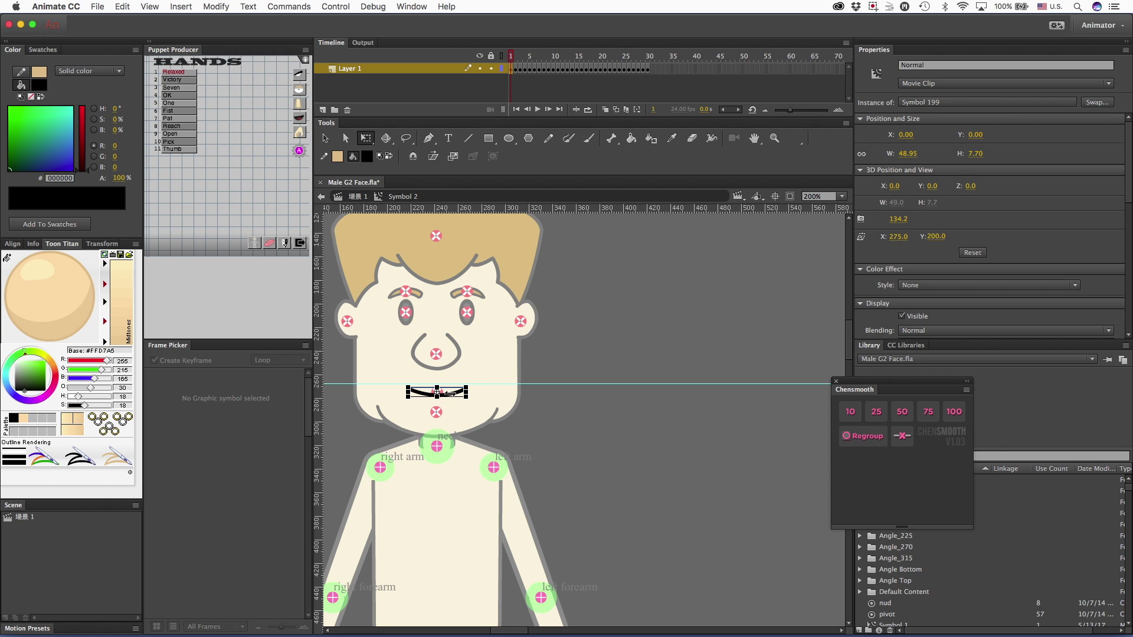
pyautogui.press('Up')
pyautogui.press('Up')
pyautogui.press('Up')
pyautogui.press('Up')
pyautogui.press('Up')
pyautogui.press('Up')
pyautogui.press('Up')
pyautogui.press('Up')
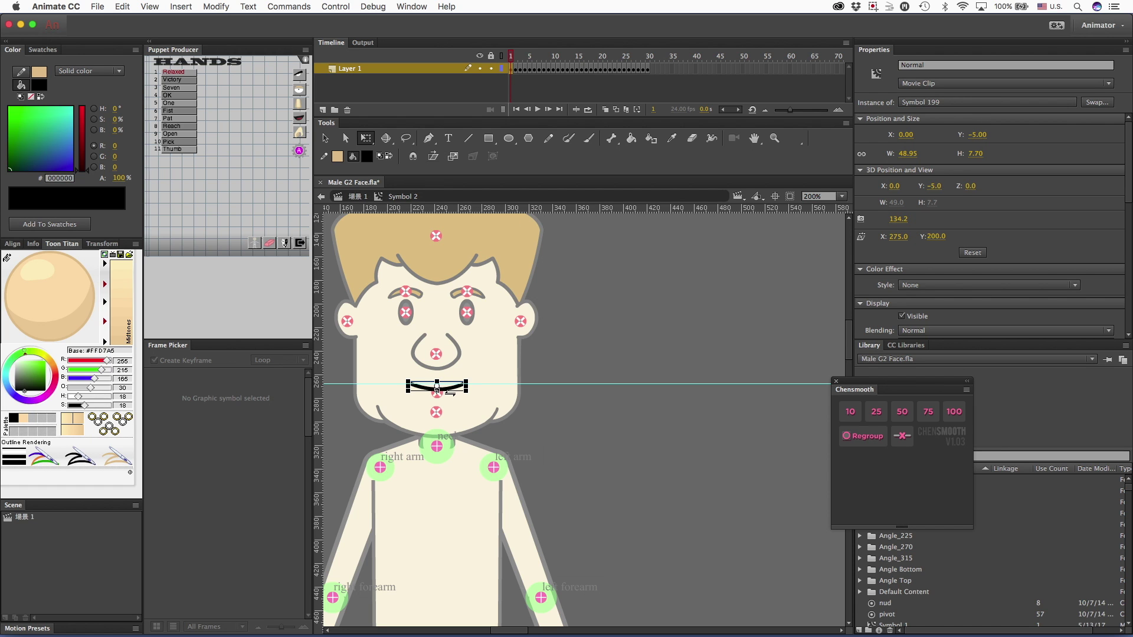
pyautogui.press('Down')
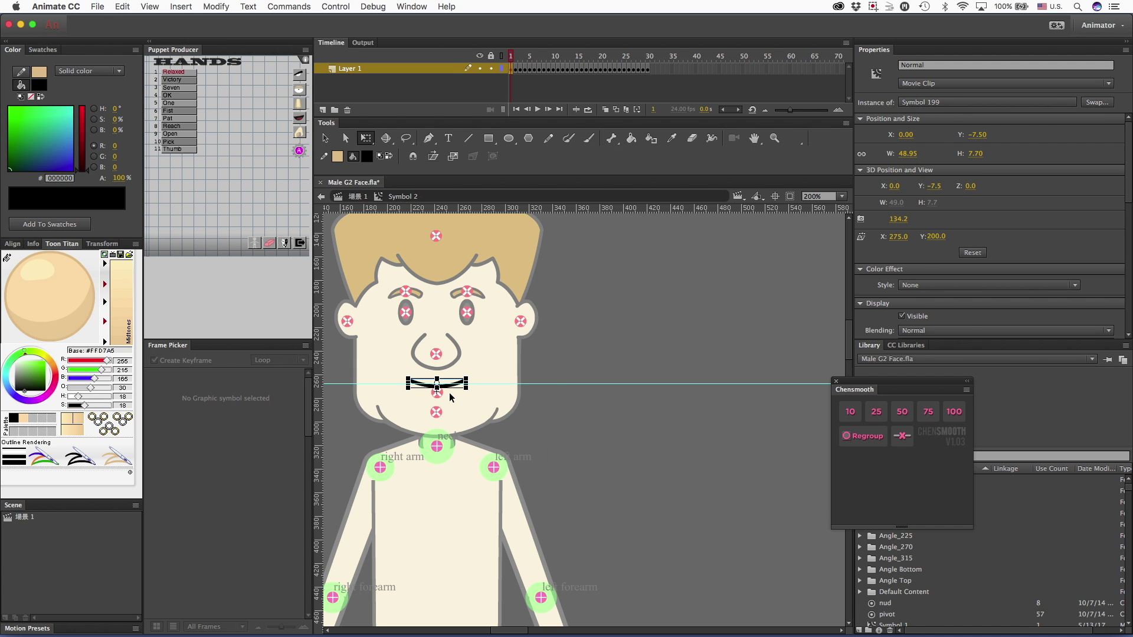
# Align the mouth shapes on the remaining frames, through frame 30, to the horizontal guide.
pyautogui.click(514, 57)
pyautogui.moveTo(515, 57); pyautogui.dragTo(520, 57)
pyautogui.click(466, 392)
pyautogui.press('Return')
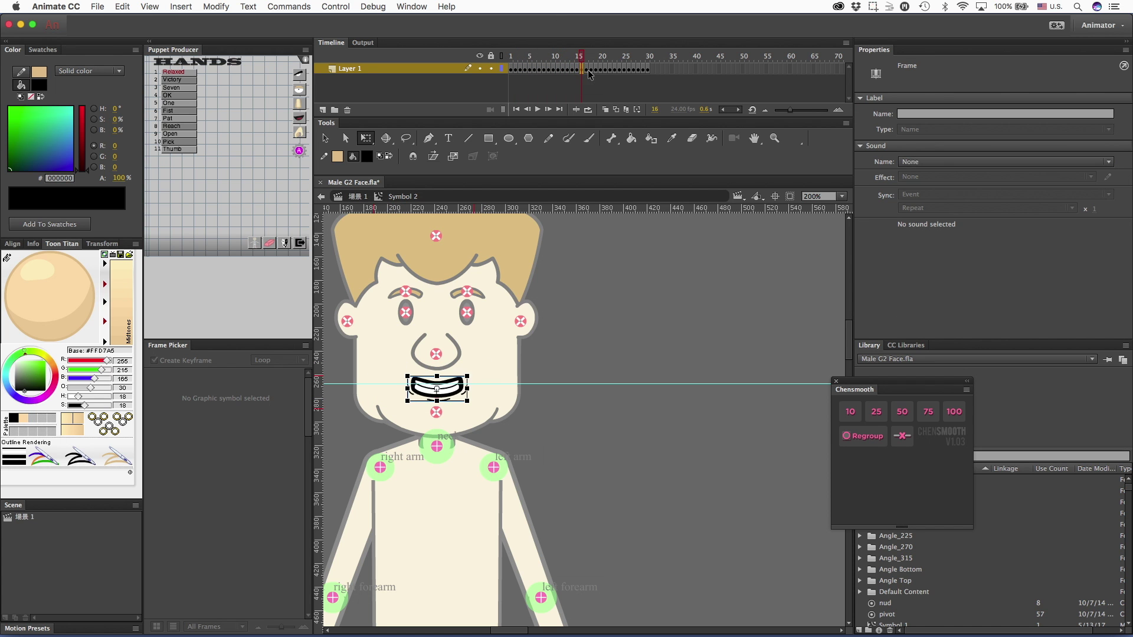
pyautogui.press('.')
pyautogui.press('.')
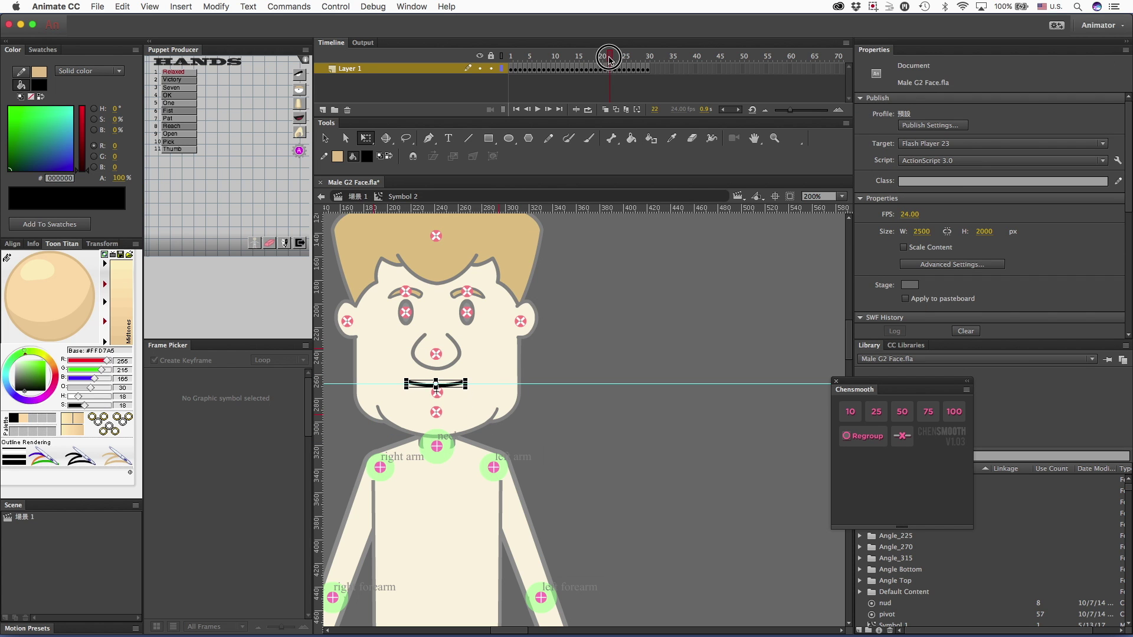
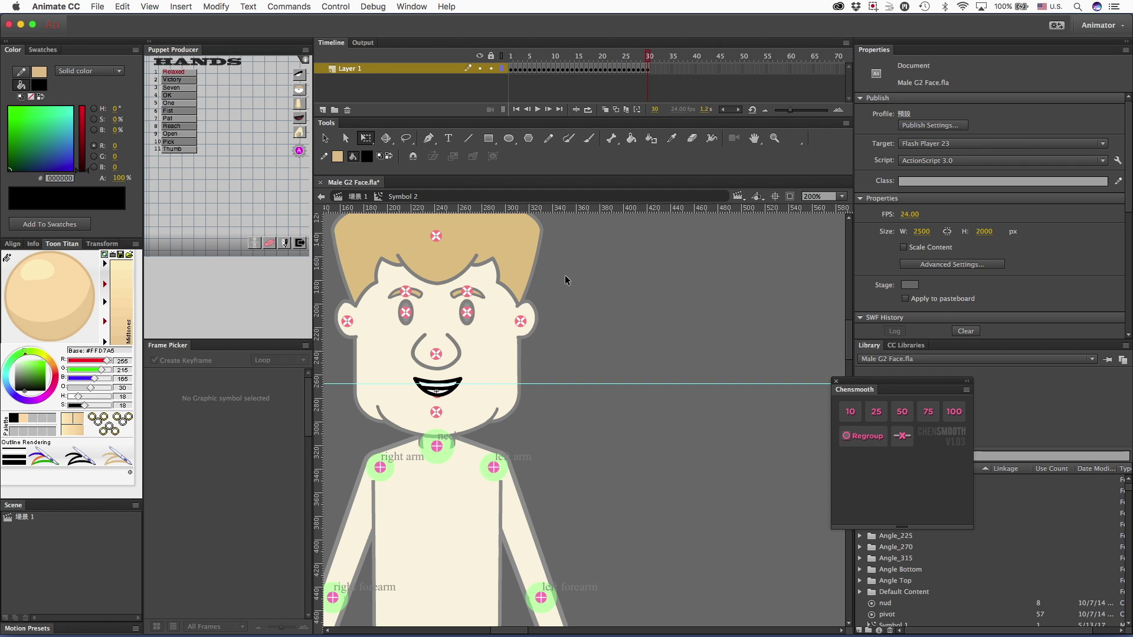
# Leave the mouth symbol and export the document to the Desktop as the SWF movie Male G2 Face.
pyautogui.doubleClick(564, 275)
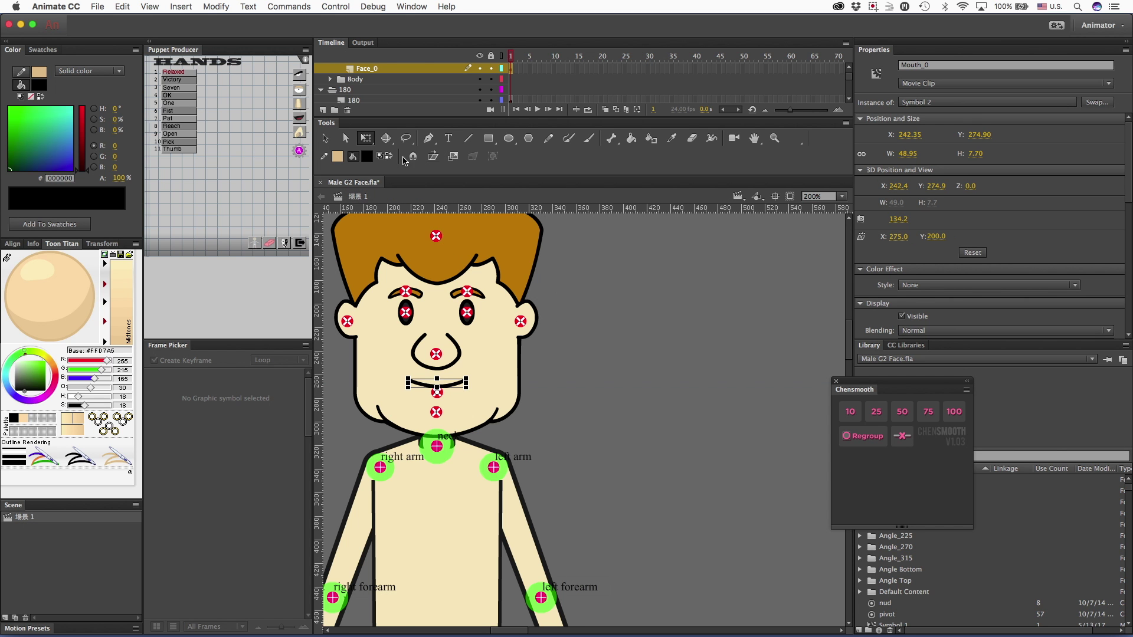
pyautogui.click(98, 7)
pyautogui.moveTo(148, 169)
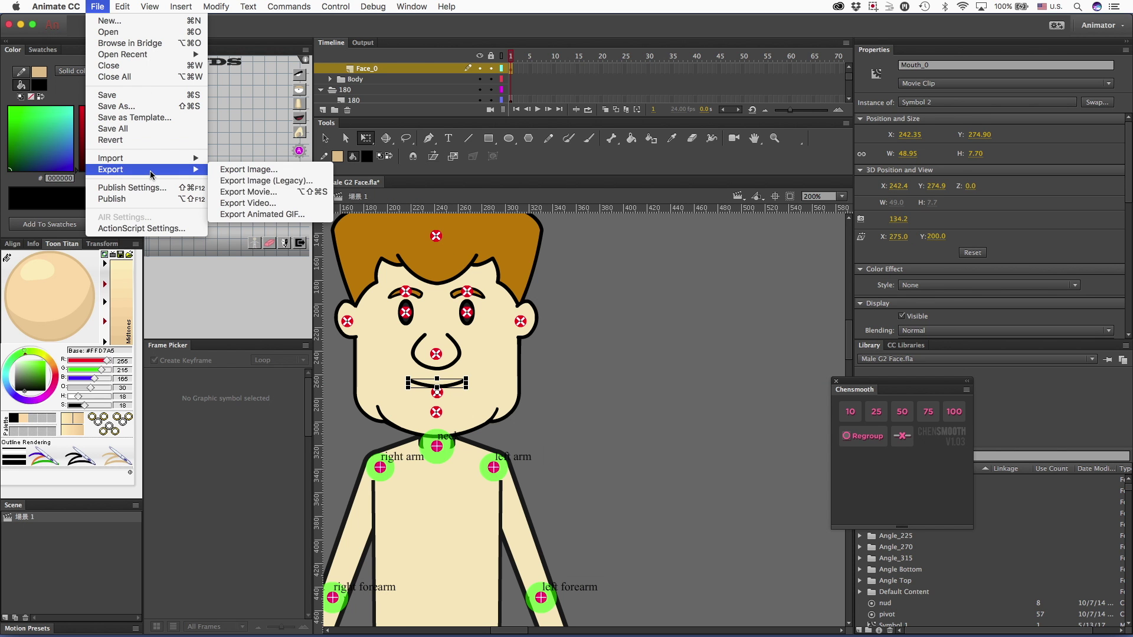
pyautogui.click(254, 195)
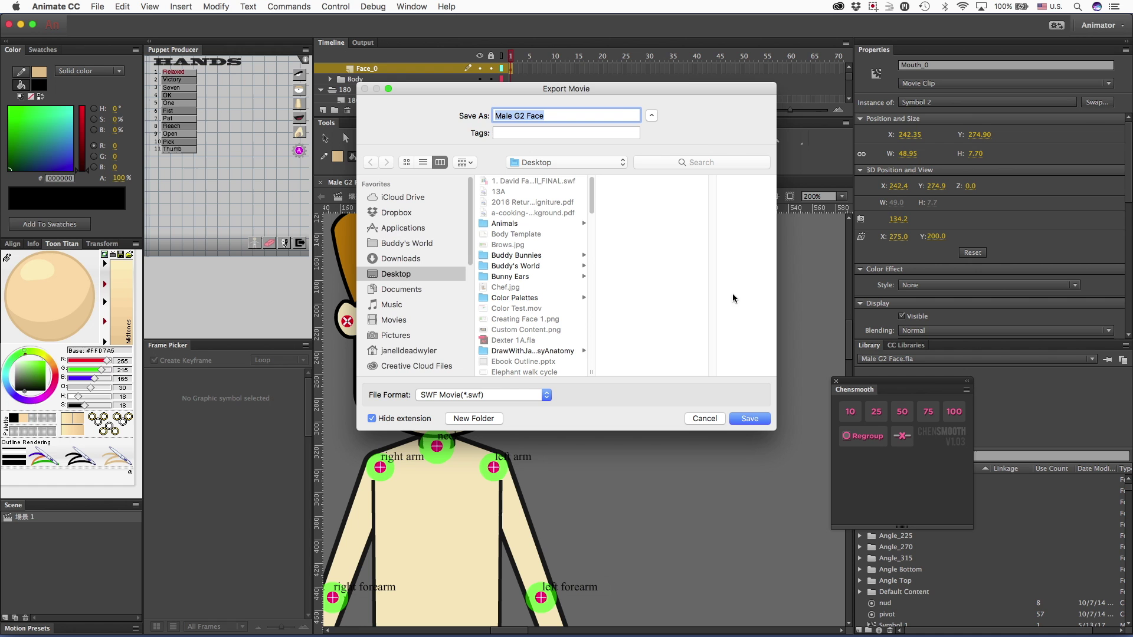
pyautogui.click(749, 418)
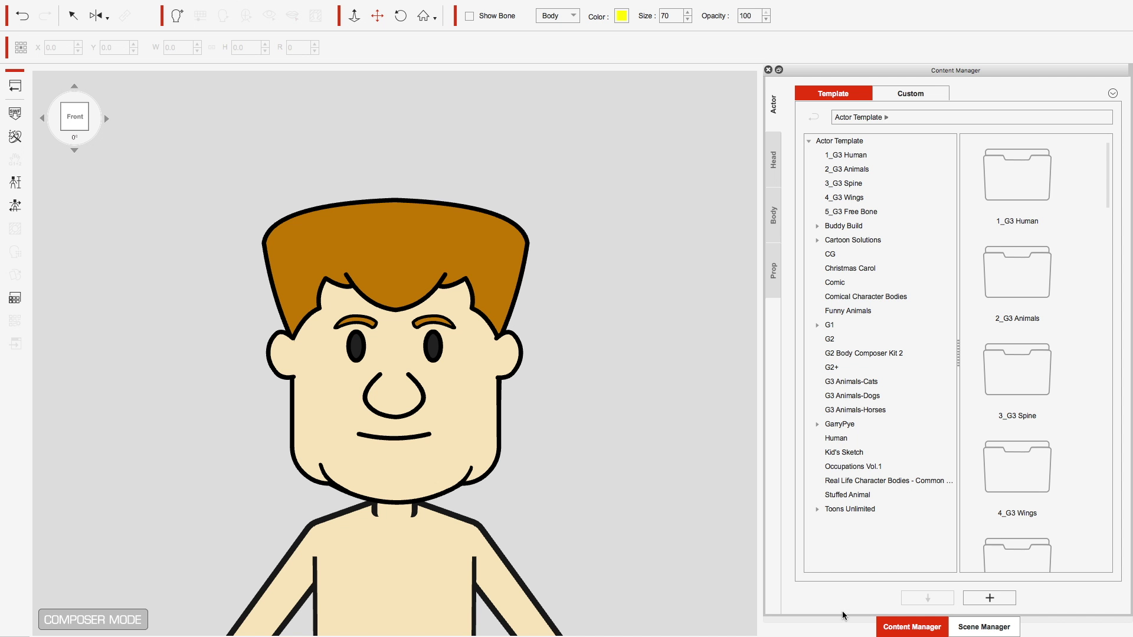
# Play all the face motions in the actor calibration to check the mouth shapes, and return to the stage.
pyautogui.click(14, 206)
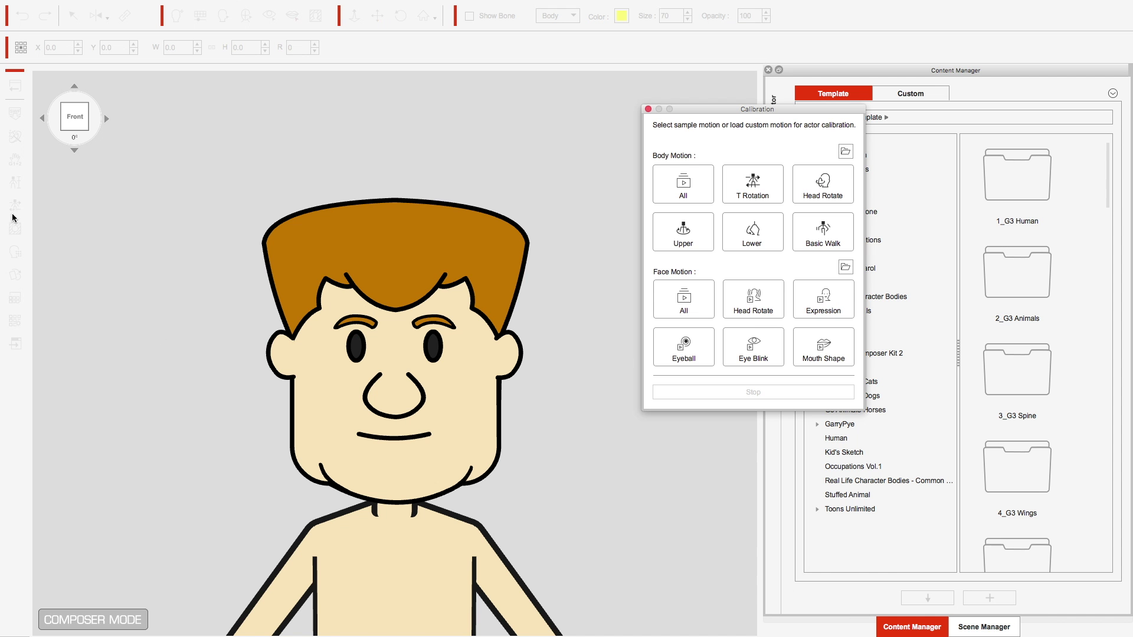
pyautogui.click(678, 298)
pyautogui.click(649, 109)
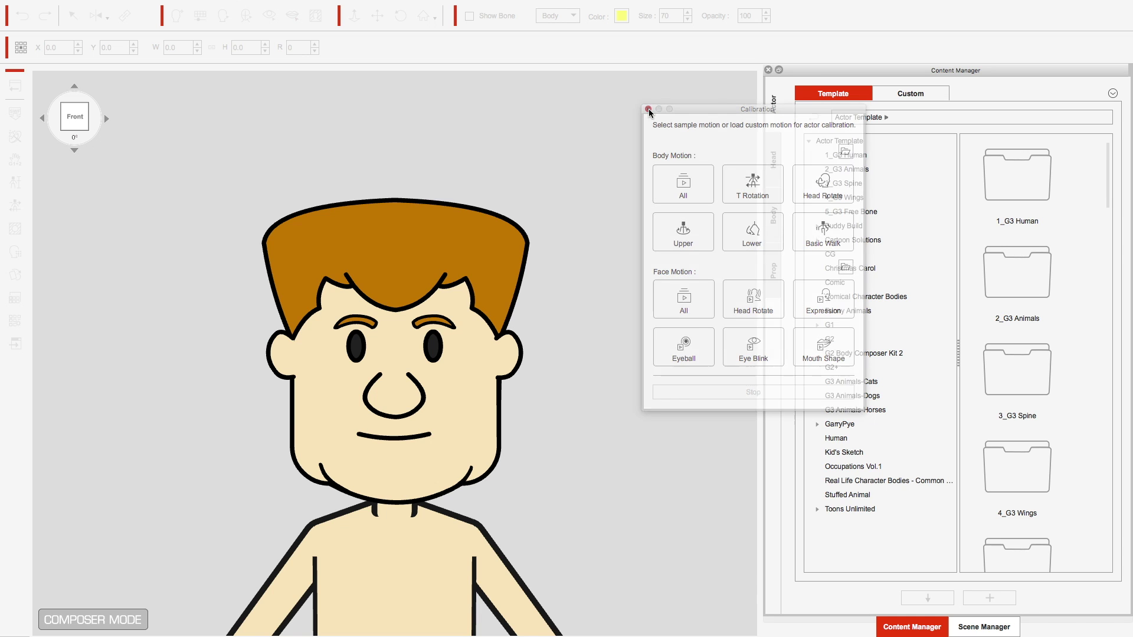
pyautogui.click(18, 92)
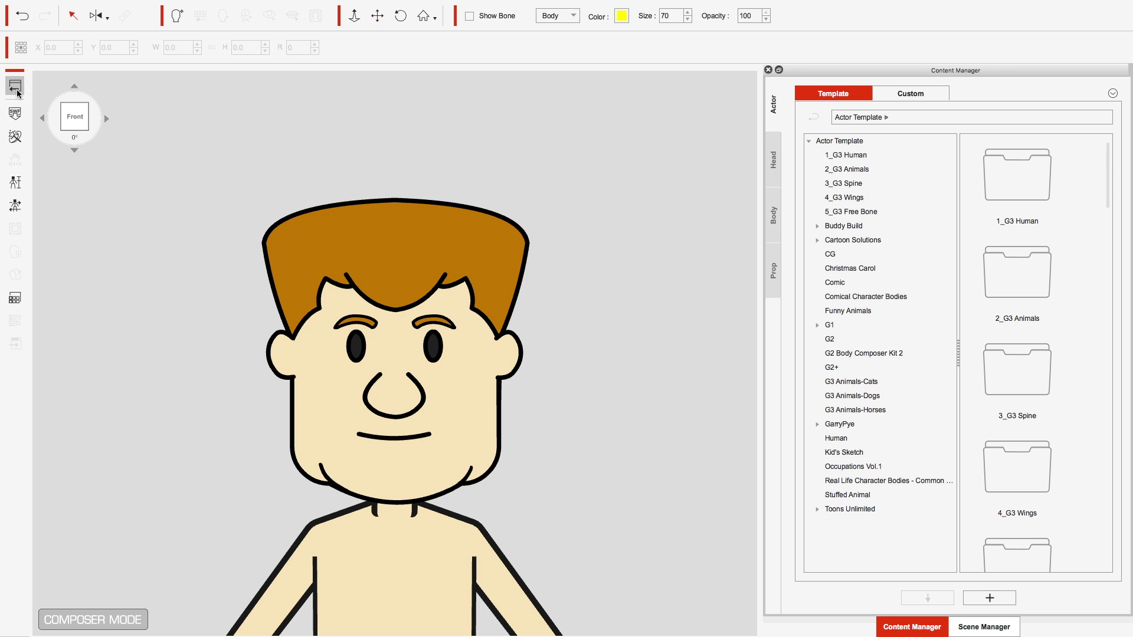
# Bring the custom character's head to the front of its body and neck with the Layer Editor.
pyautogui.click(529, 16)
pyautogui.scroll(1, 453, 215)
pyautogui.scroll(2, 453, 215)
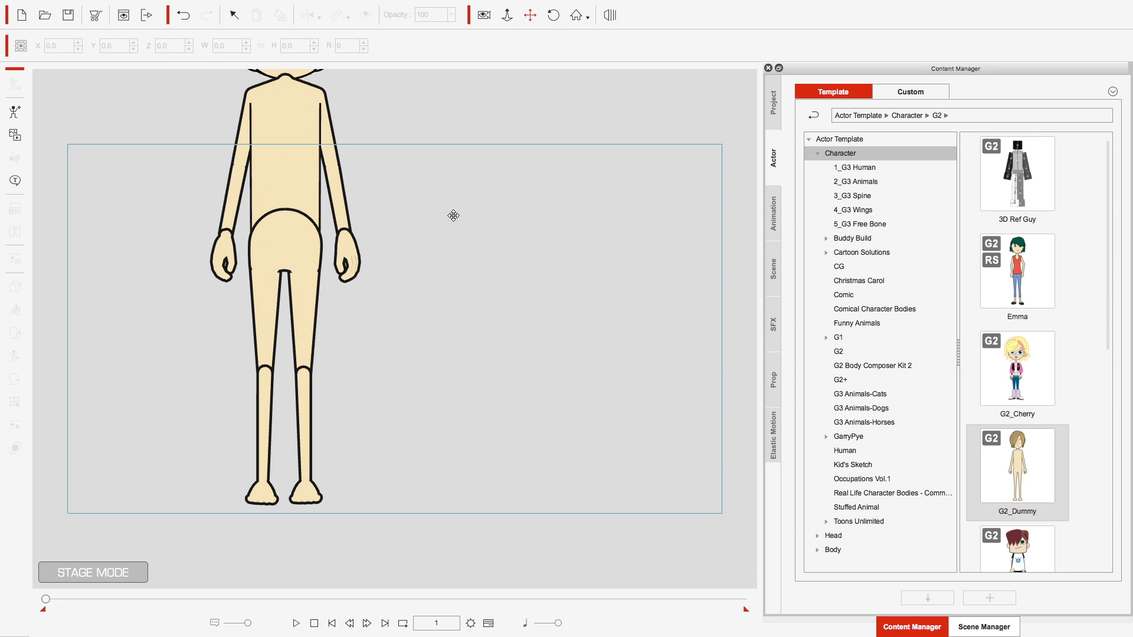
pyautogui.moveTo(215, 142); pyautogui.dragTo(293, 415)
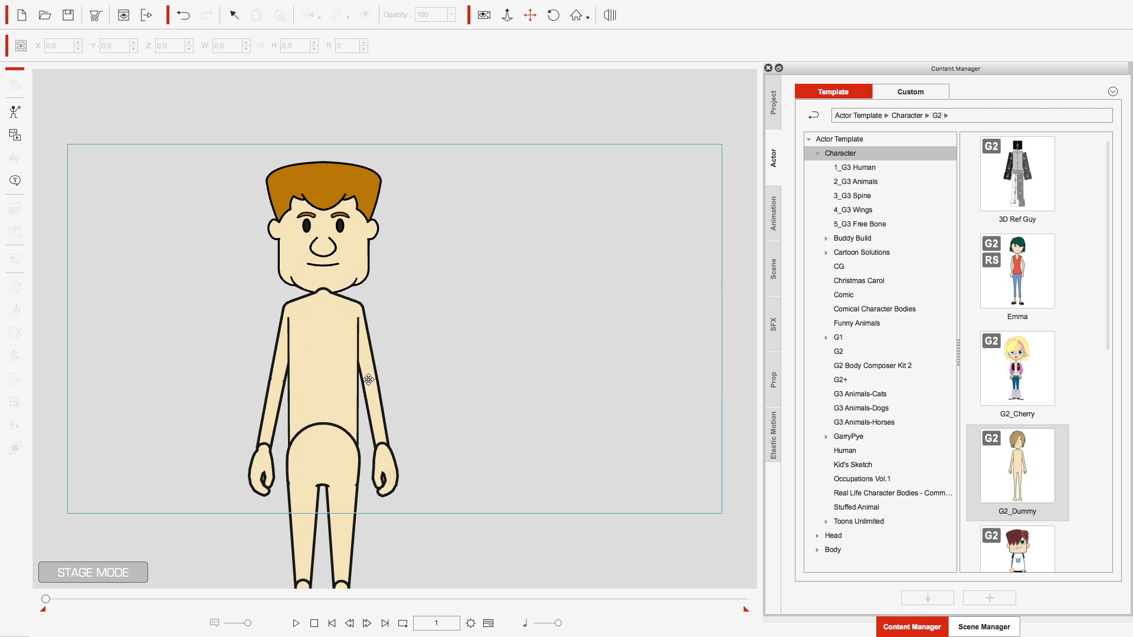
pyautogui.scroll(4, 300, 375)
pyautogui.scroll(-4, 300, 376)
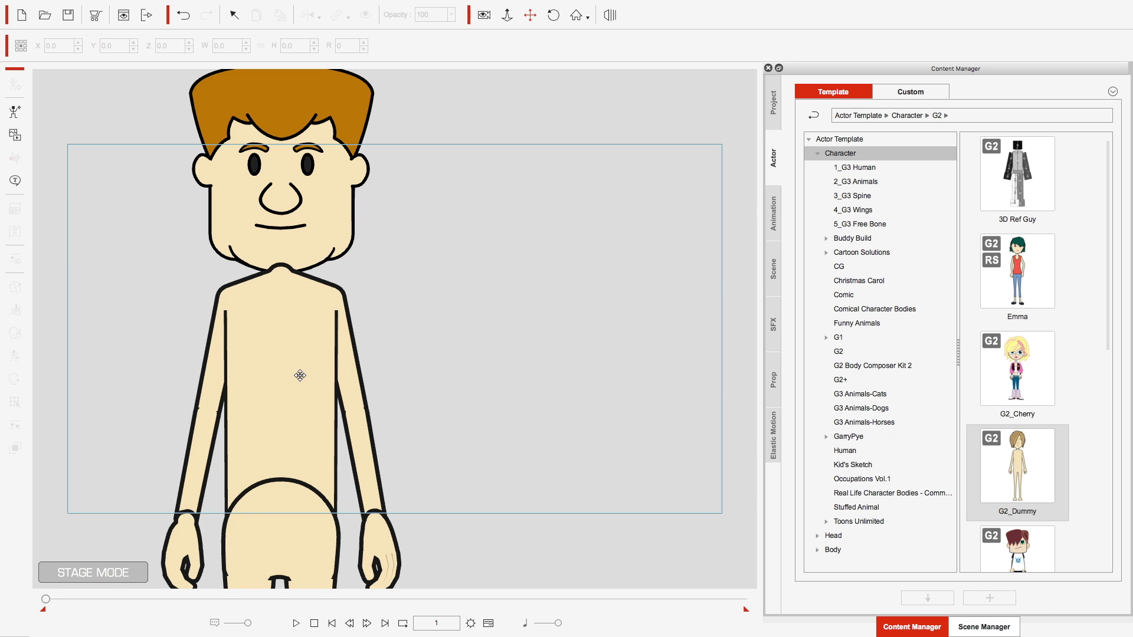
pyautogui.moveTo(278, 296); pyautogui.dragTo(285, 445)
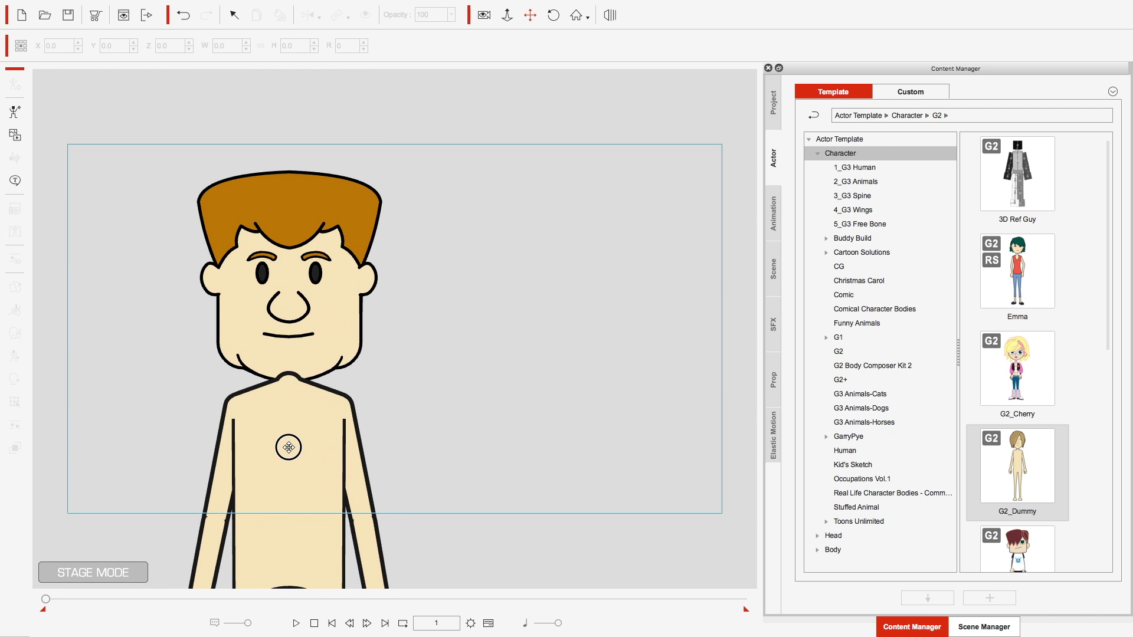
pyautogui.click(293, 394)
pyautogui.click(15, 448)
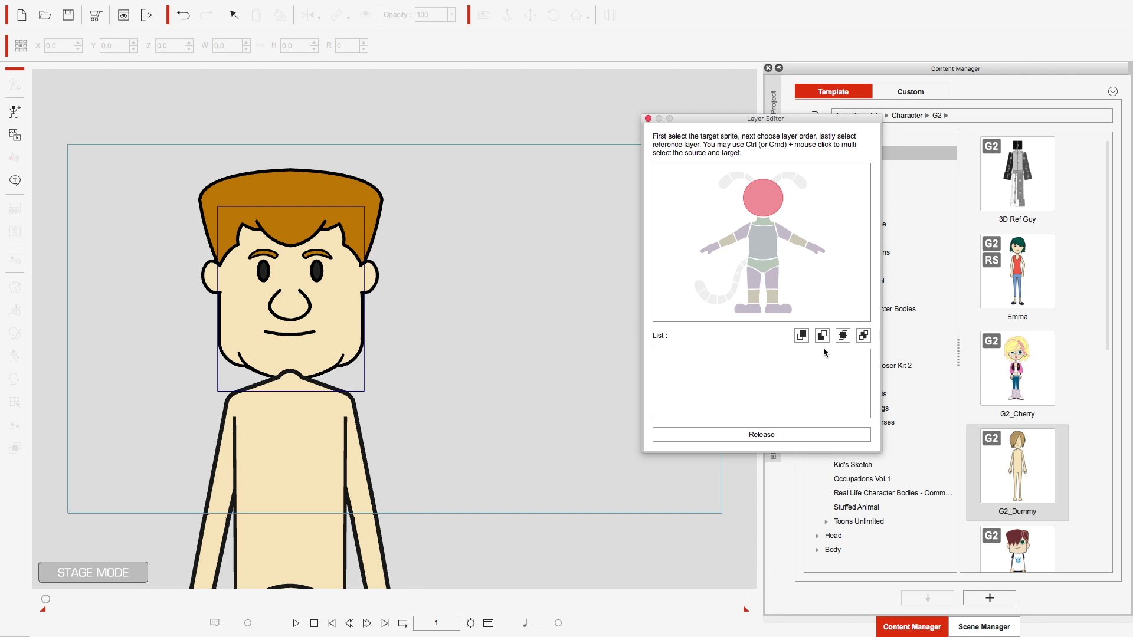
pyautogui.click(842, 335)
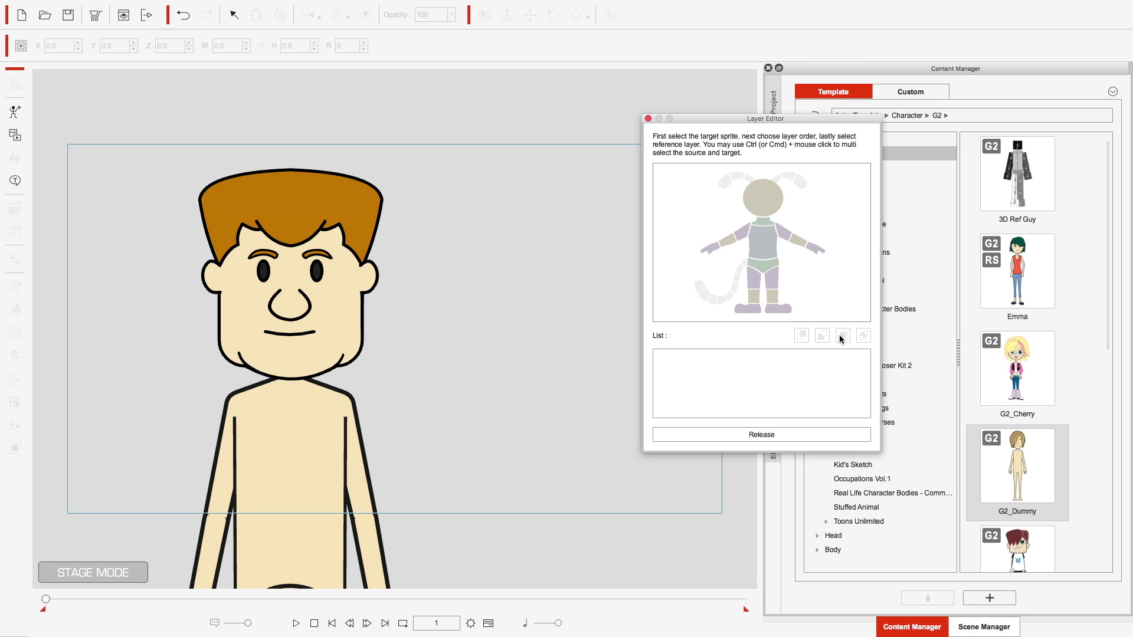
pyautogui.click(777, 434)
pyautogui.click(648, 119)
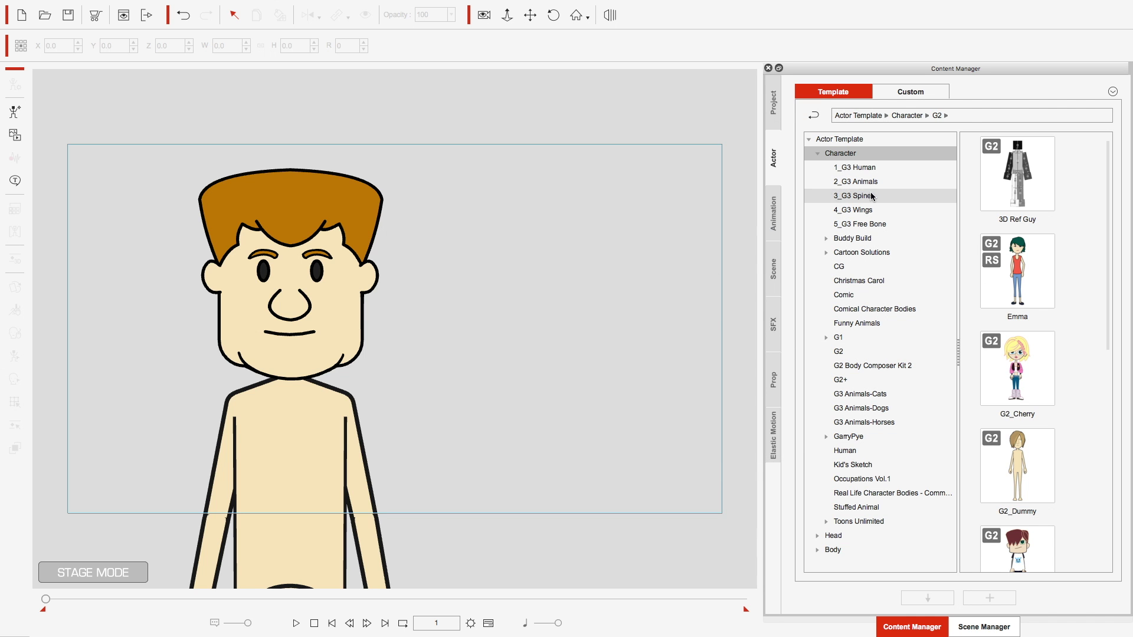
# Add Elastic Folks_Male_03_F from the 1_G3 Human templates to the stage and place it beside the custom character.
pyautogui.click(866, 168)
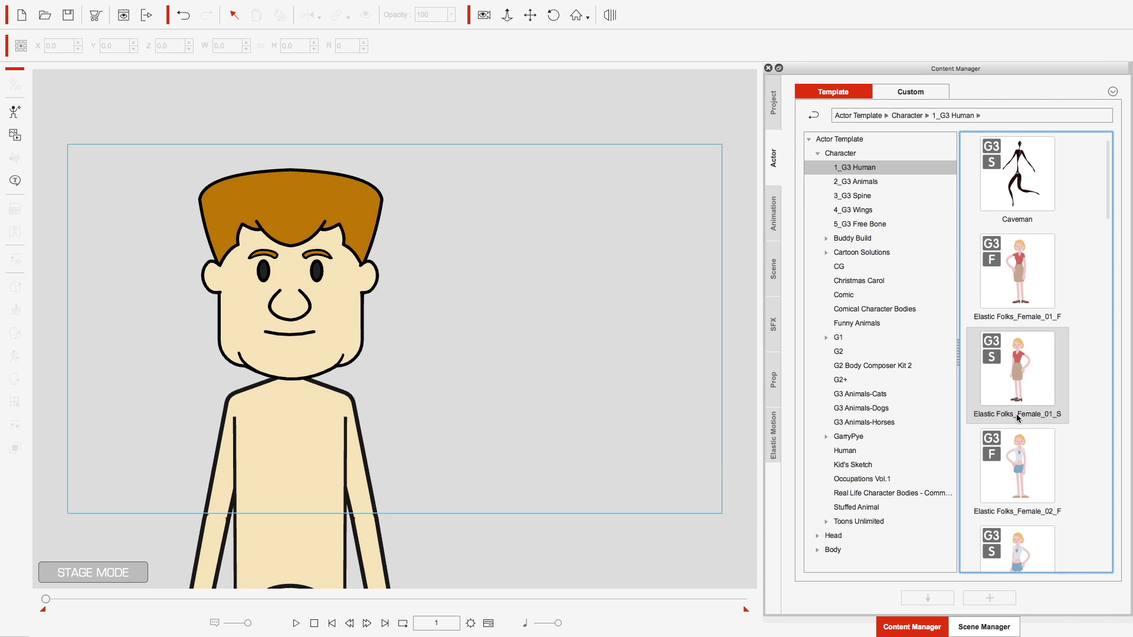
pyautogui.scroll(-10, 997, 419)
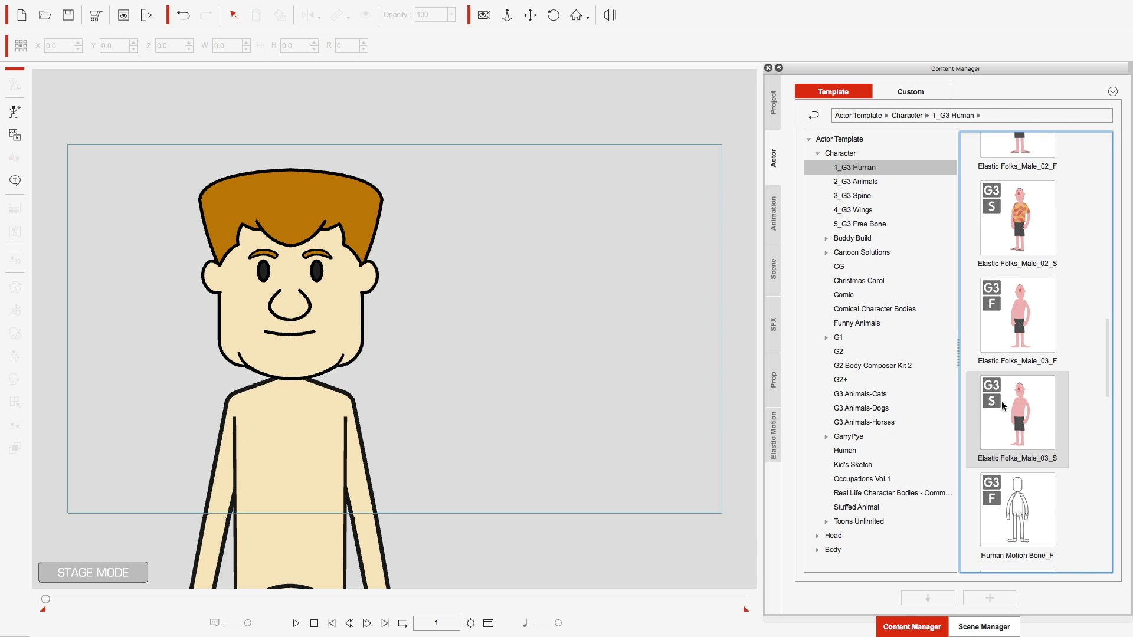
pyautogui.moveTo(1012, 318); pyautogui.dragTo(524, 316)
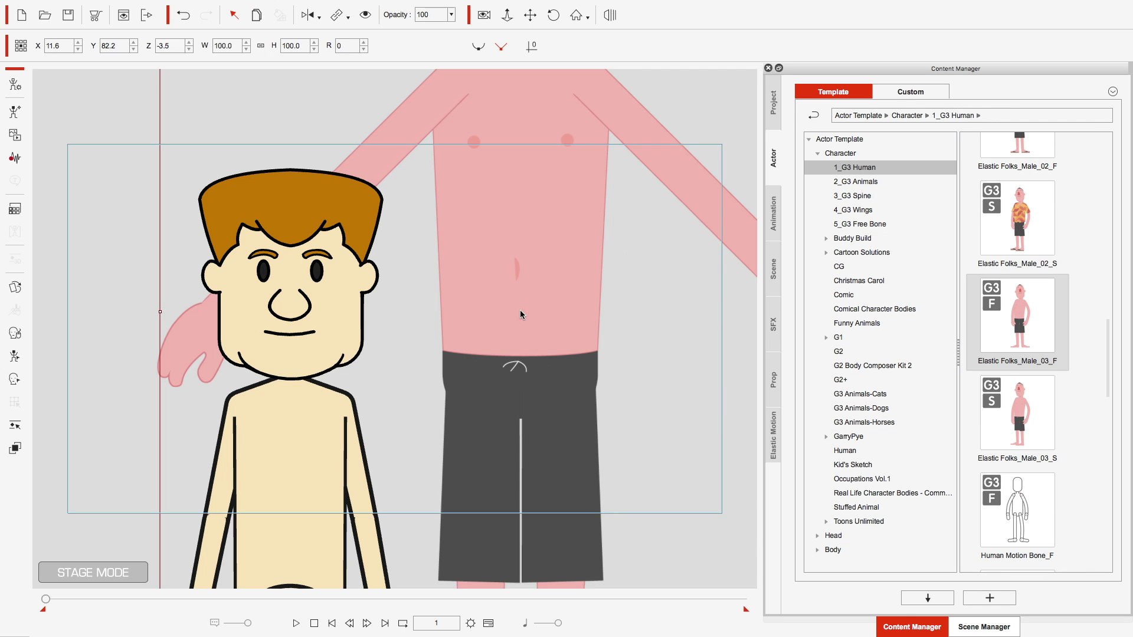
pyautogui.moveTo(558, 632)
pyautogui.moveTo(534, 416)
pyautogui.mouseDown()
pyautogui.moveTo(518, 430)
pyautogui.moveTo(520, 407)
pyautogui.mouseUp()
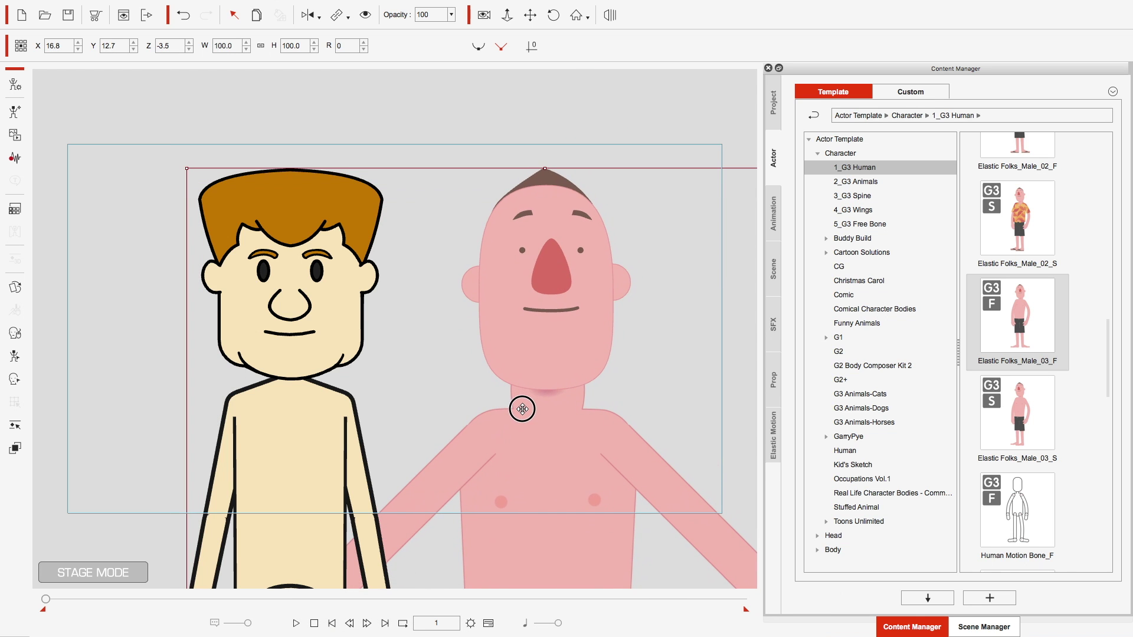
pyautogui.click(640, 364)
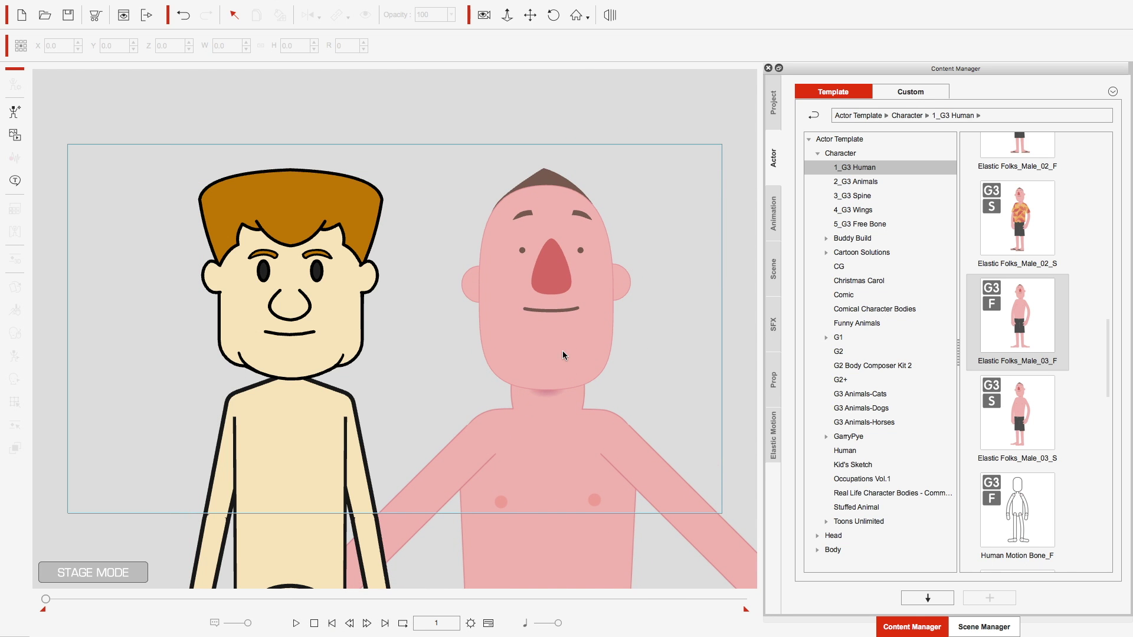
# Test the pupil movement of the Elastic Folks character with the Face Key Editor.
pyautogui.click(562, 352)
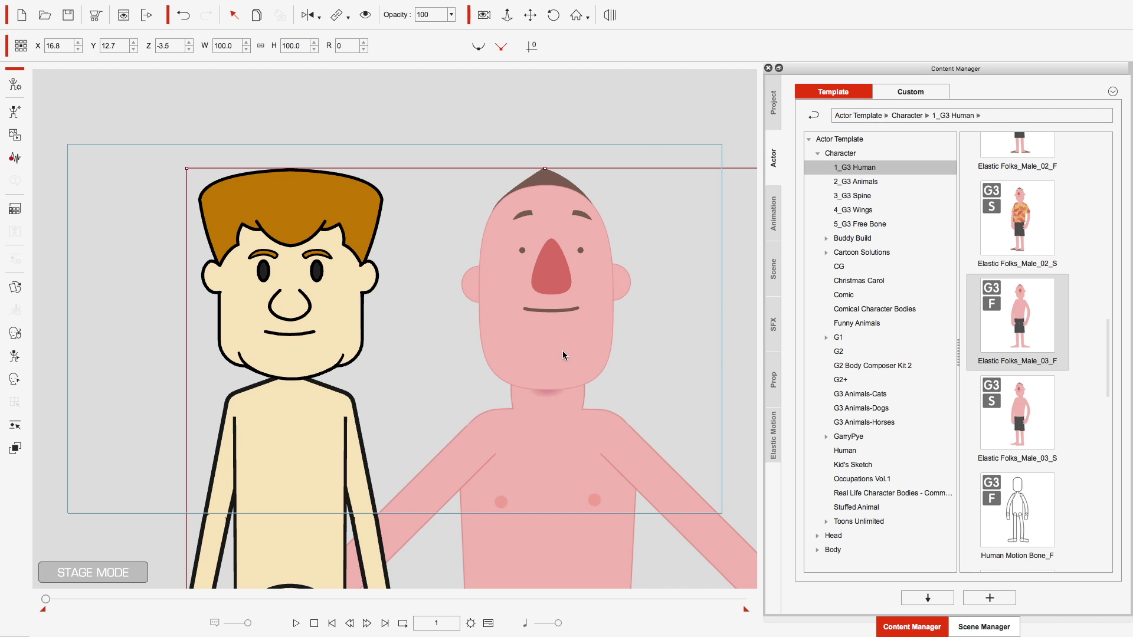
pyautogui.doubleClick(562, 351)
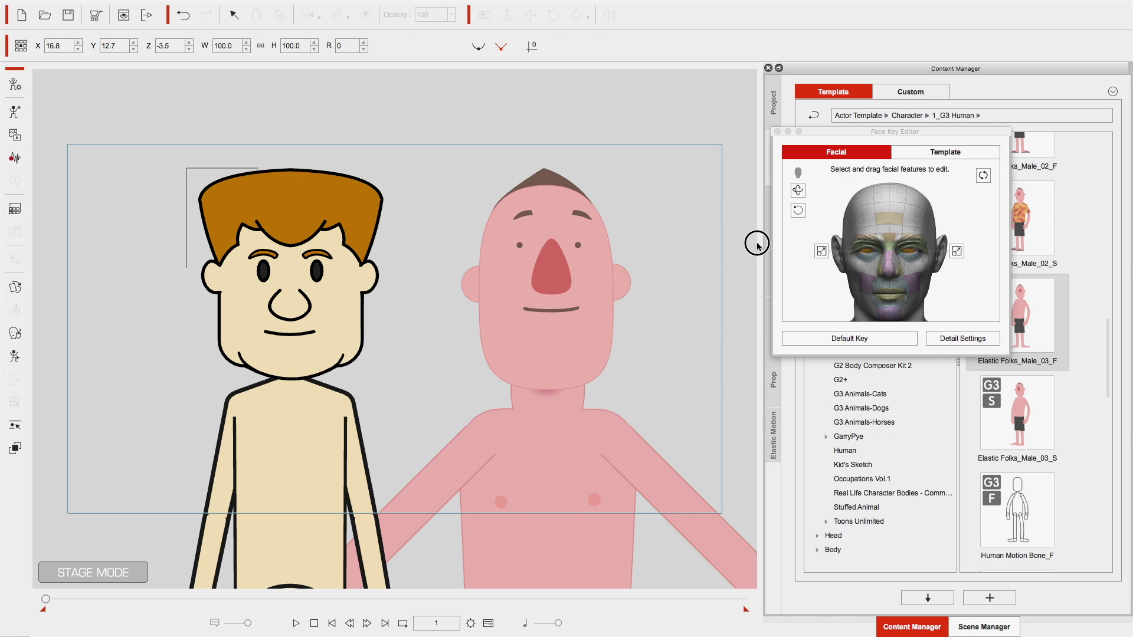
pyautogui.click(724, 243)
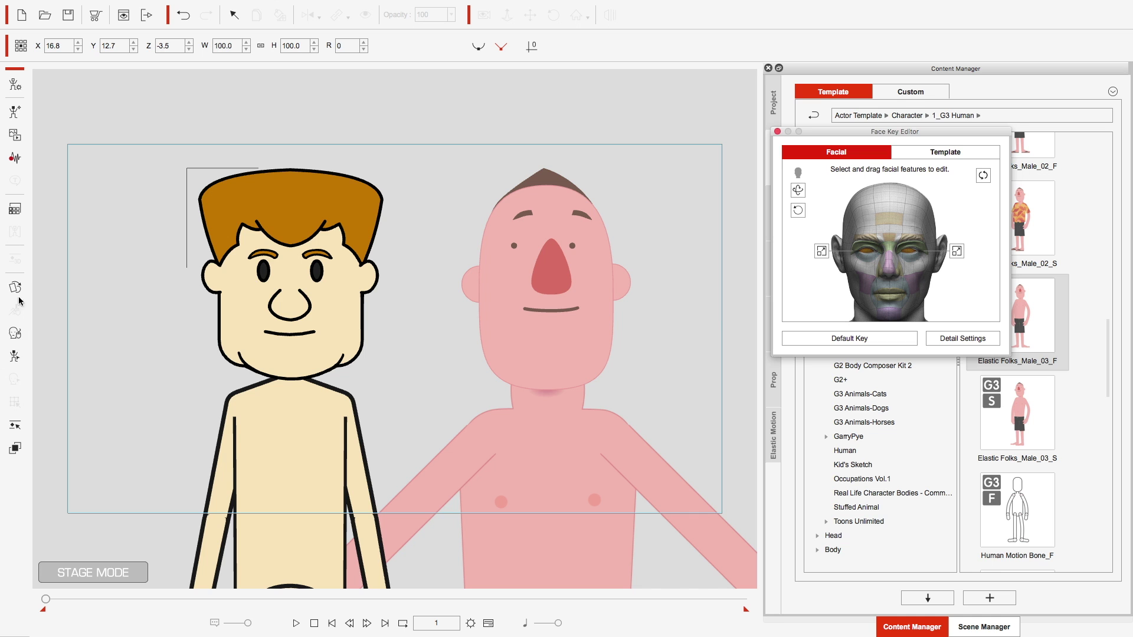
# Switch to Adobe Animate, open the left eye's Normal shape on frame 1 and rename its layer Pupil.
pyautogui.click(154, 277)
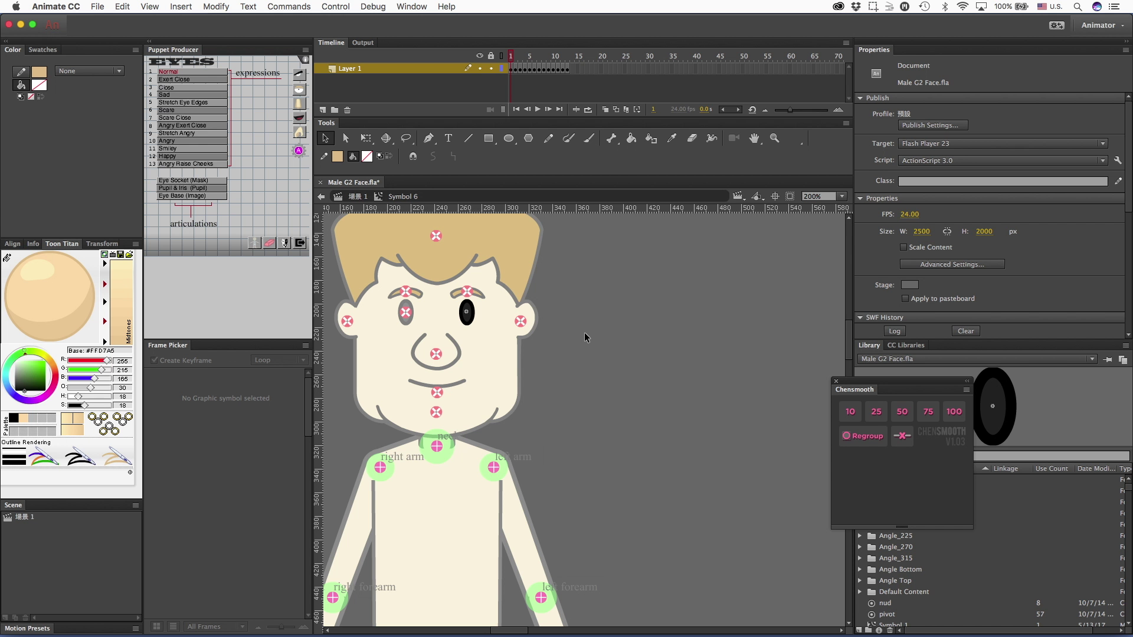
pyautogui.doubleClick(471, 324)
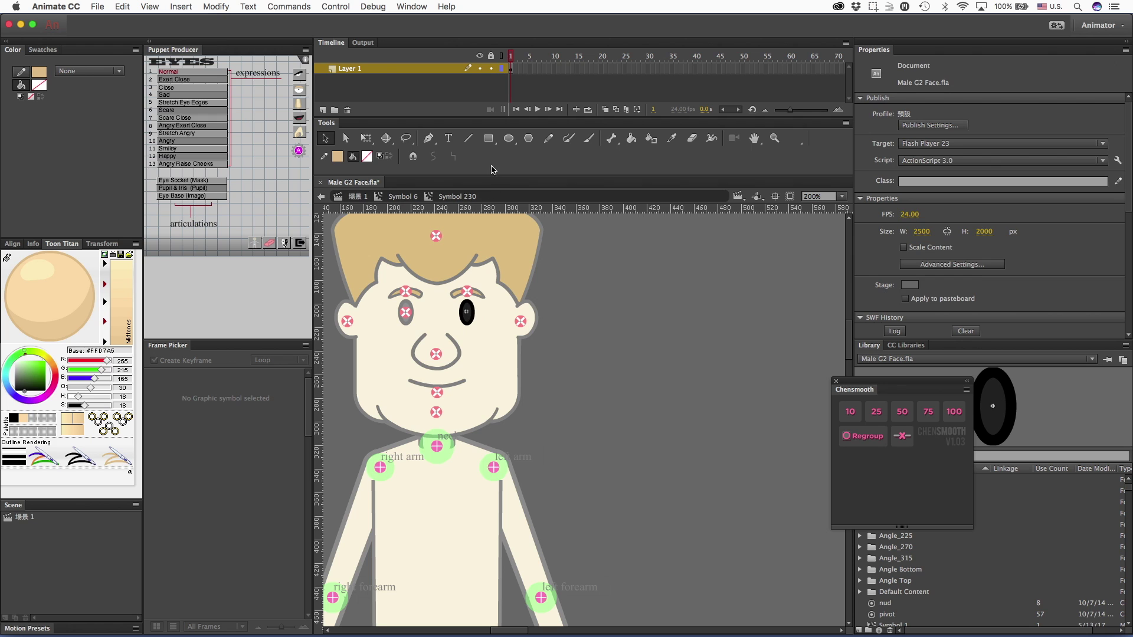
pyautogui.doubleClick(353, 69)
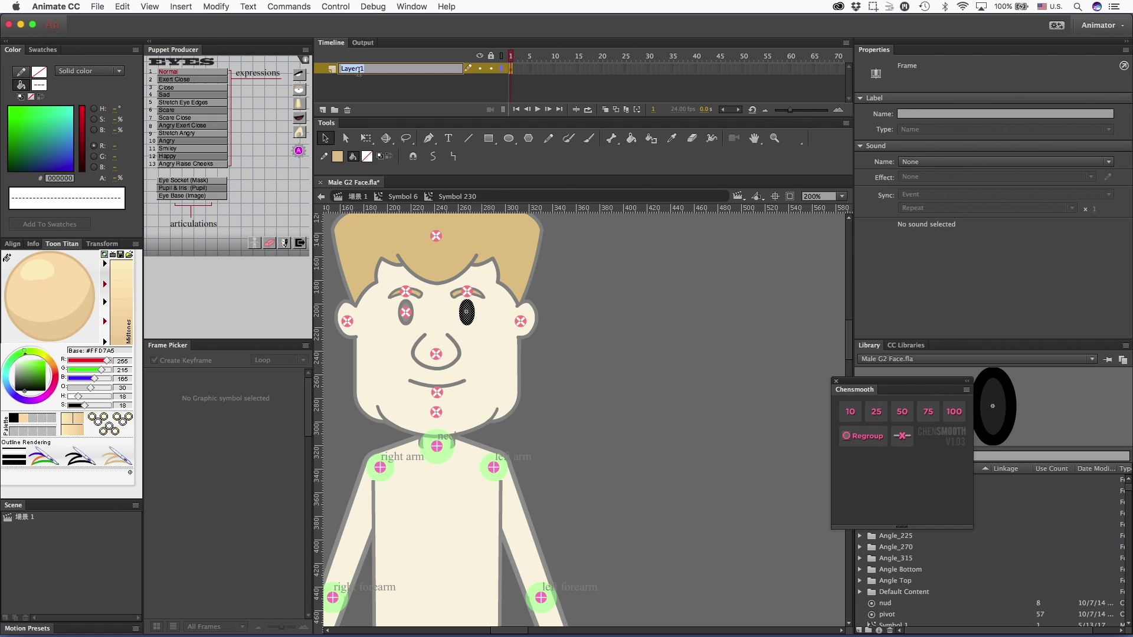
pyautogui.write('Pupil')
pyautogui.press('Return')
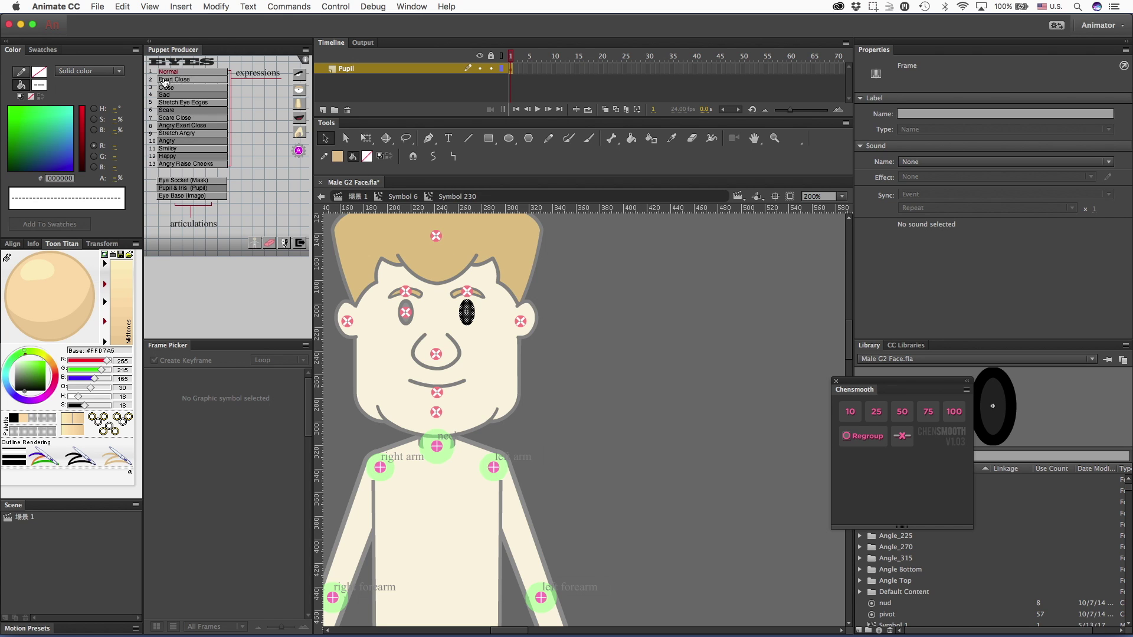
# Assign the Normal eye shape as Pupil & Iris (Pupil) with Puppet Producer and return to the main scene.
pyautogui.click(204, 189)
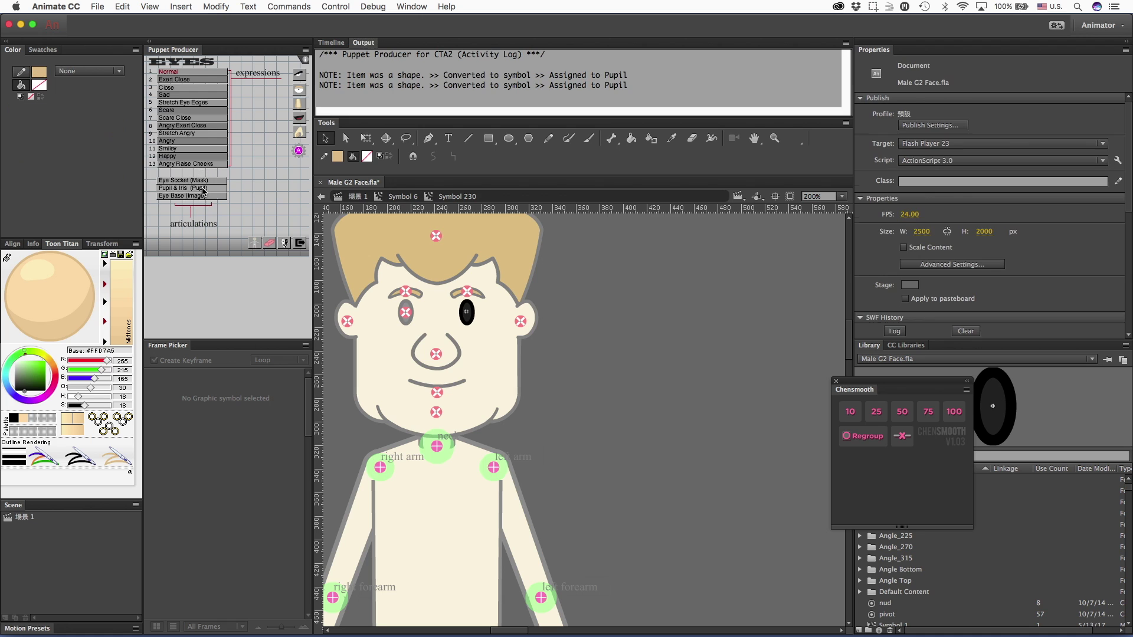
pyautogui.doubleClick(532, 332)
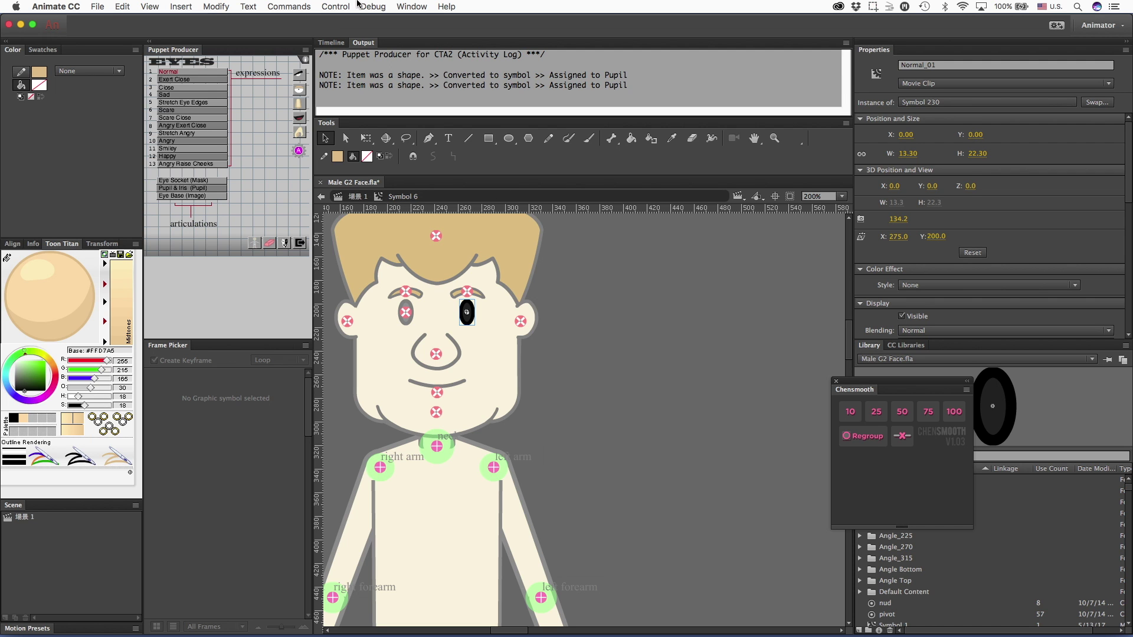
pyautogui.click(615, 310)
pyautogui.click(616, 311)
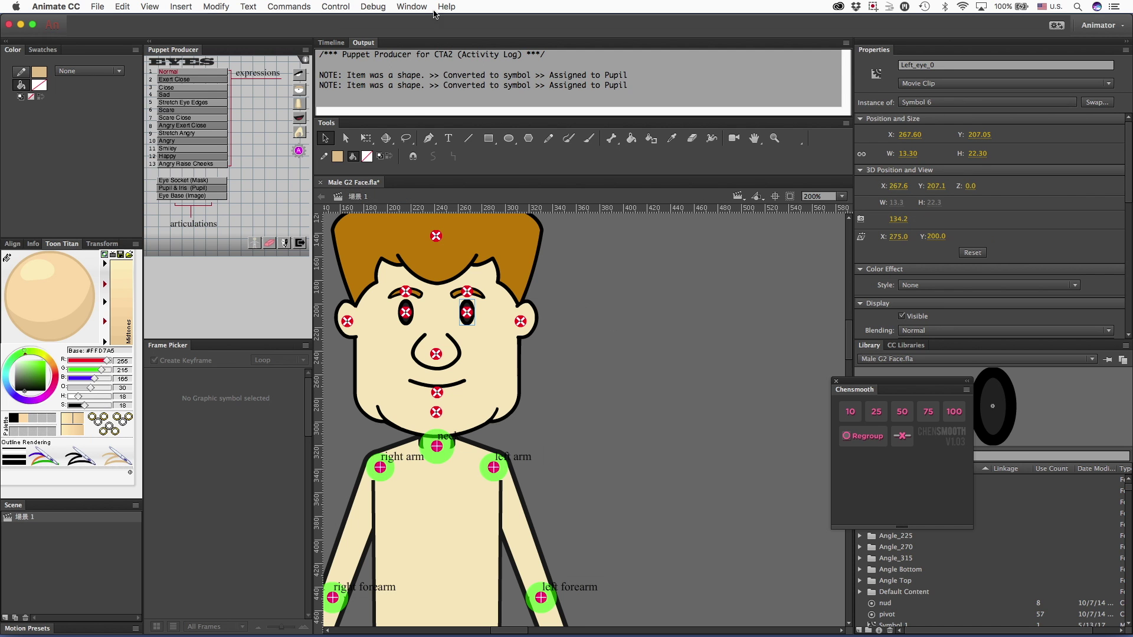
# Open the left eye's shape on frame 4 and assign it as Pupil & Iris (Pupil) with Puppet Producer.
pyautogui.click(330, 43)
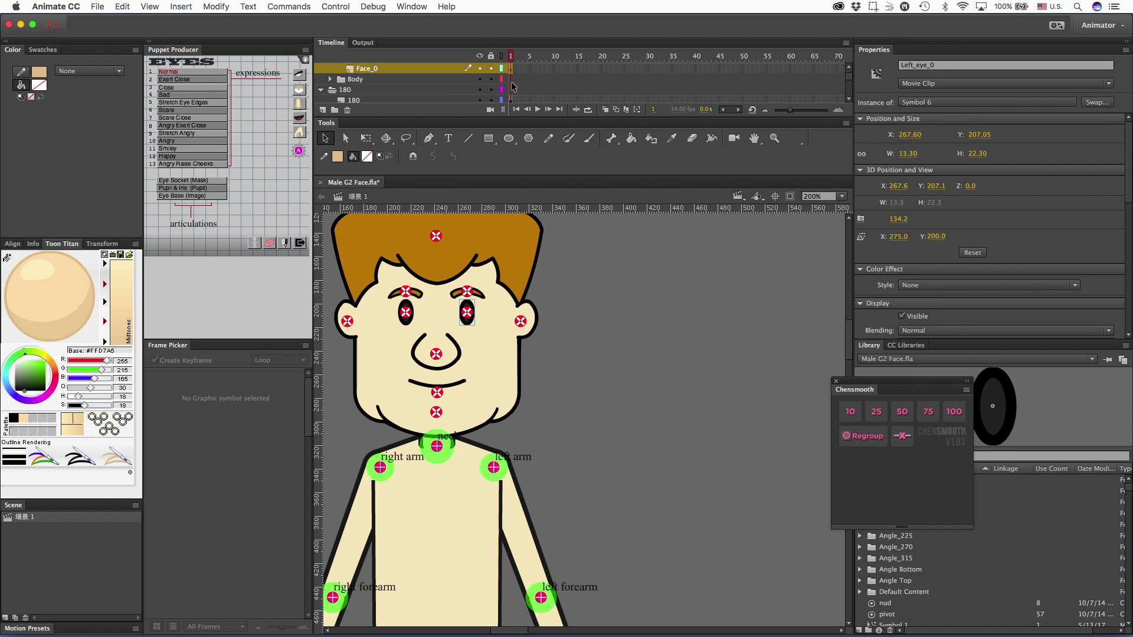
pyautogui.doubleClick(465, 314)
pyautogui.click(514, 56)
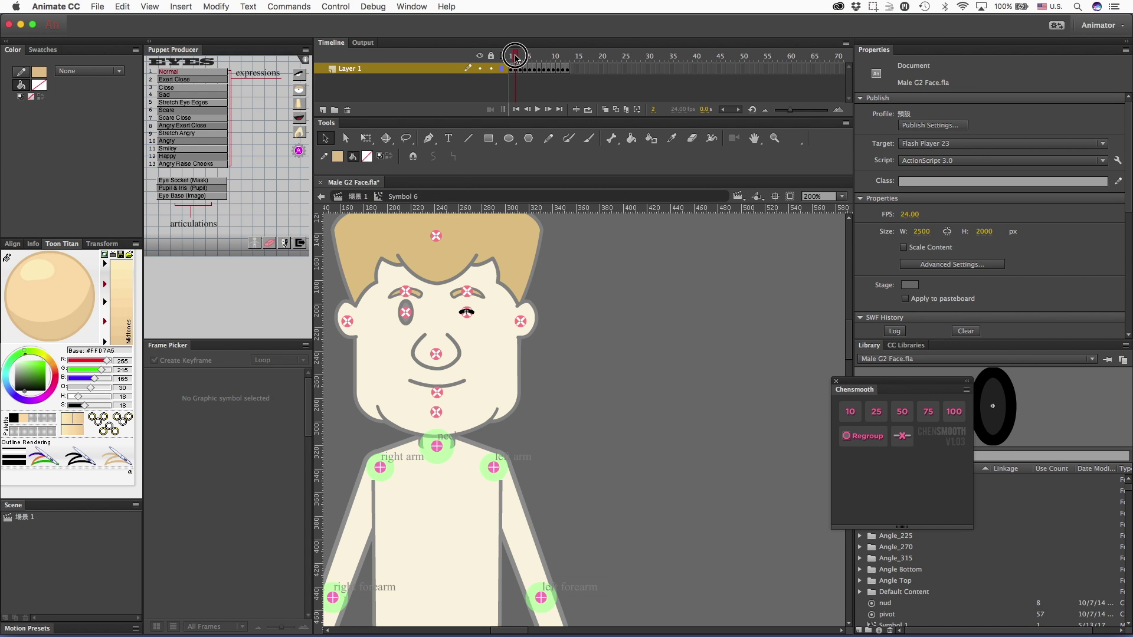
pyautogui.click(511, 56)
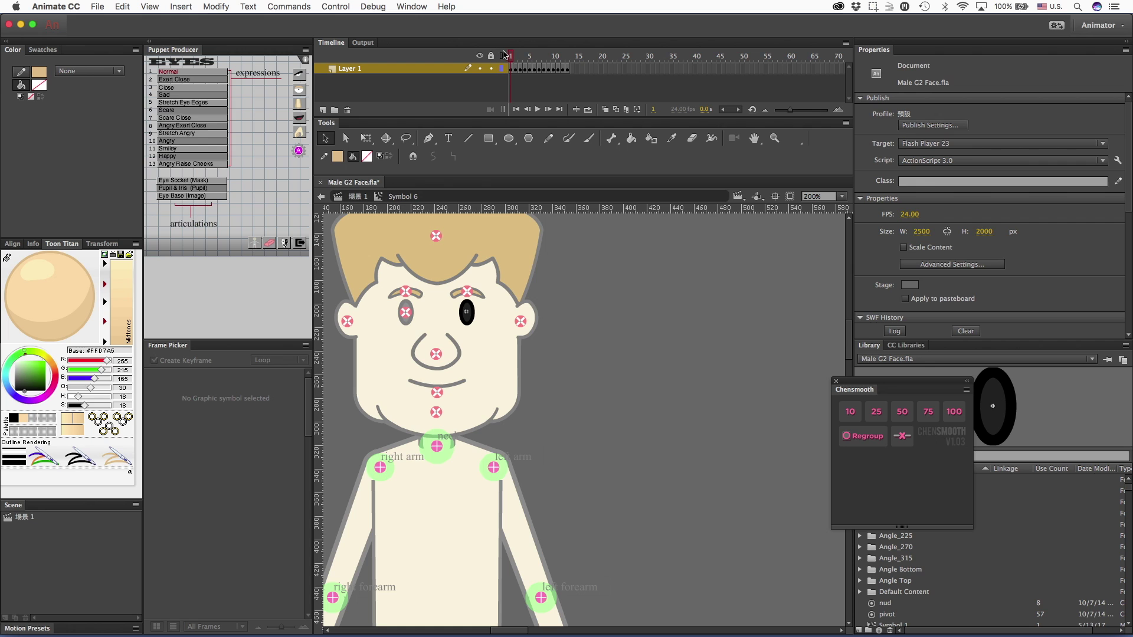
pyautogui.moveTo(512, 58)
pyautogui.mouseDown()
pyautogui.moveTo(563, 65)
pyautogui.moveTo(494, 69)
pyautogui.mouseUp()
pyautogui.click(516, 70)
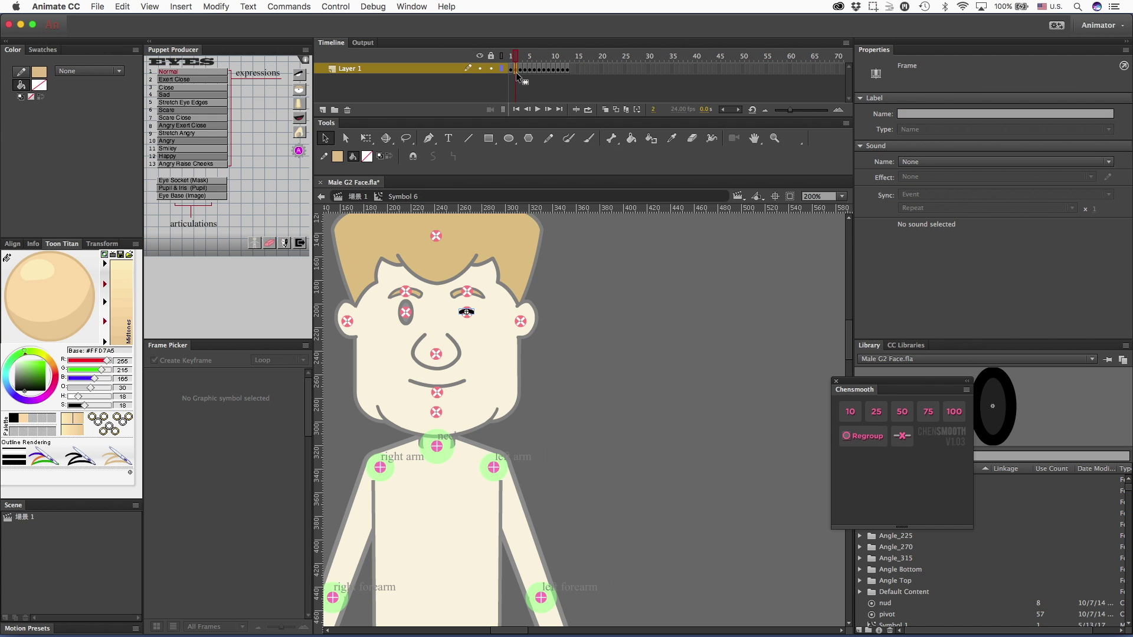
pyautogui.click(526, 69)
pyautogui.doubleClick(468, 323)
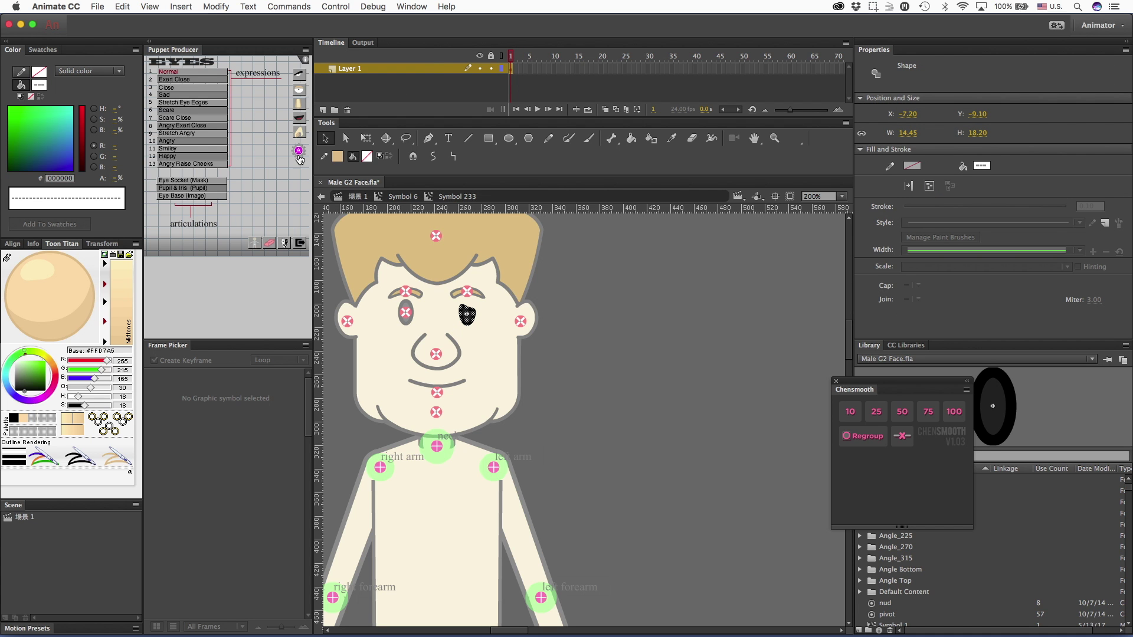
pyautogui.click(191, 187)
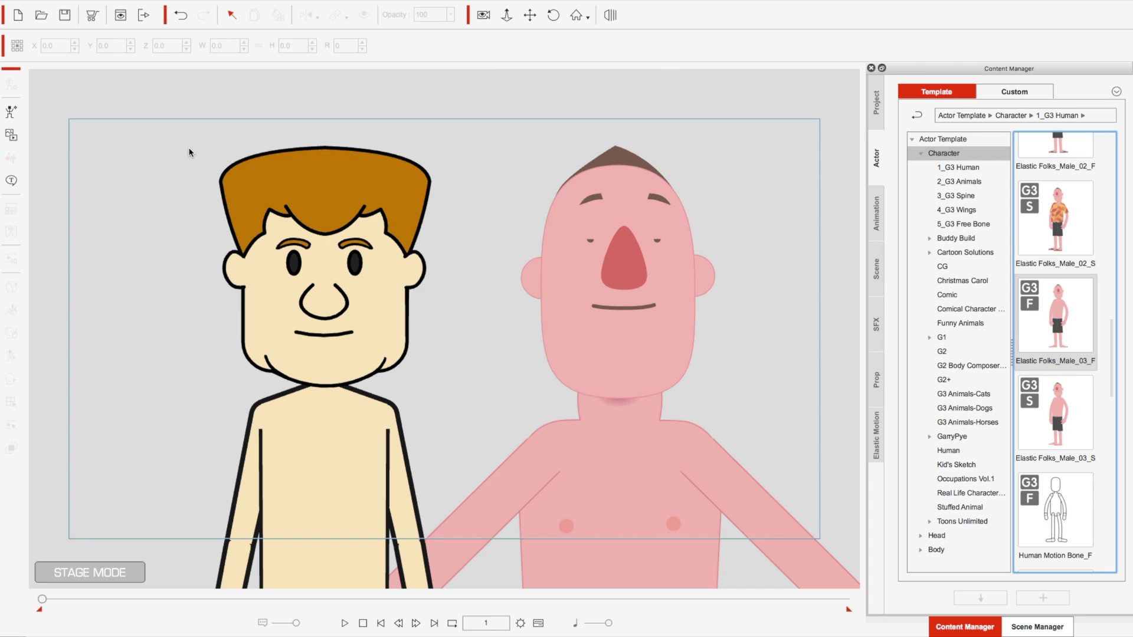
pyautogui.click(313, 228)
pyautogui.click(10, 85)
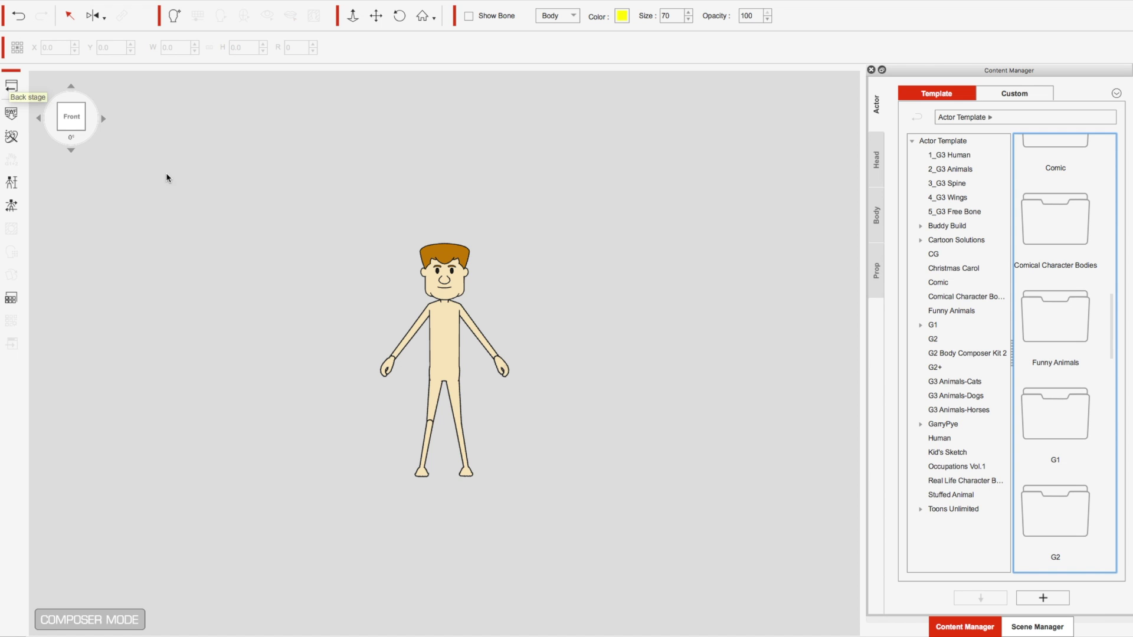
pyautogui.click(432, 249)
pyautogui.click(11, 114)
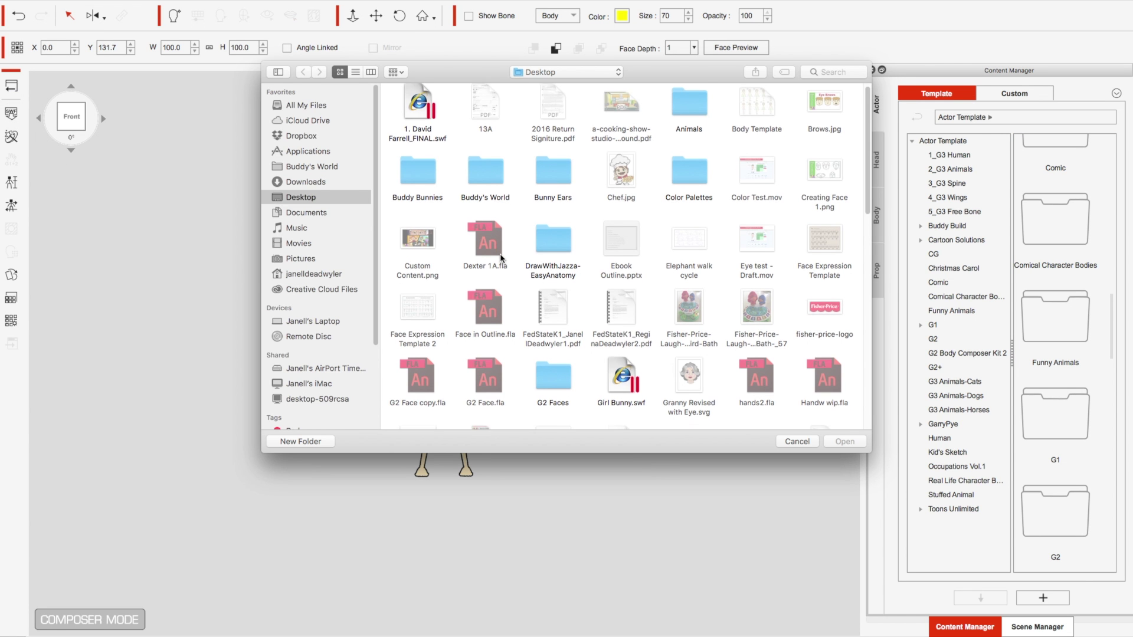
pyautogui.scroll(-2, 625, 254)
pyautogui.press('Escape')
pyautogui.click(12, 88)
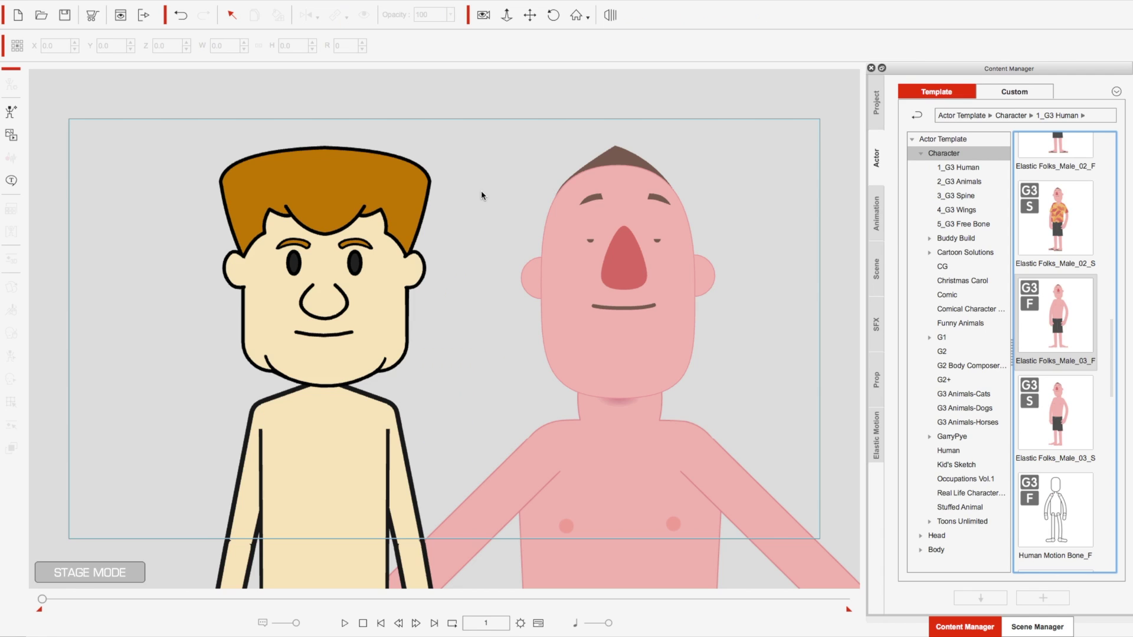
# Test the custom character's pupil movement with the Face Key Editor.
pyautogui.click(306, 316)
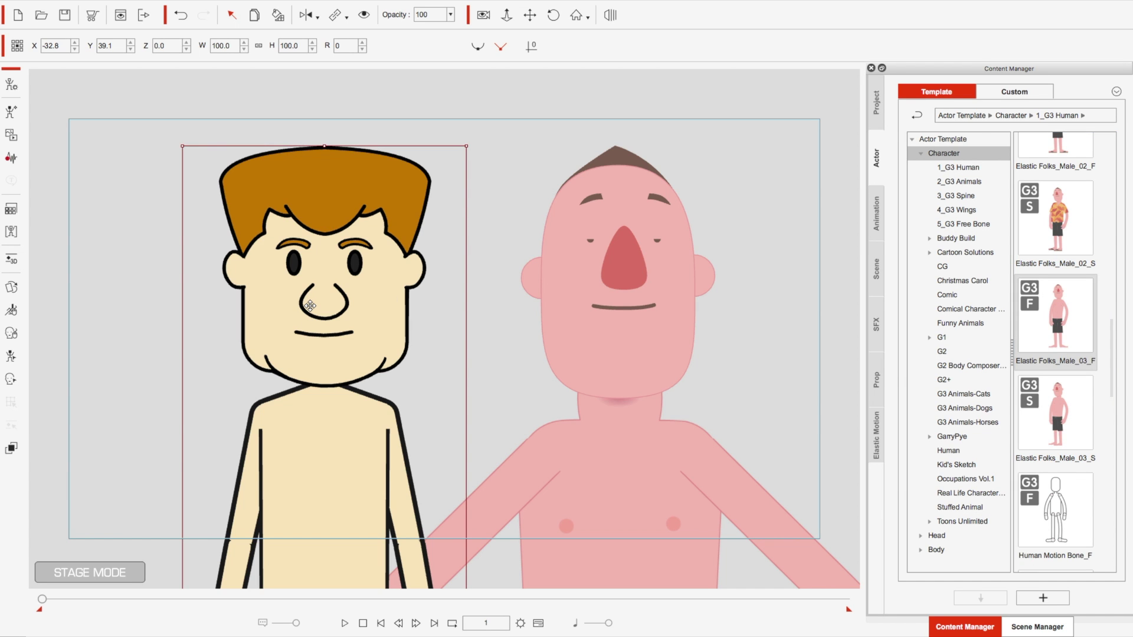
pyautogui.doubleClick(310, 308)
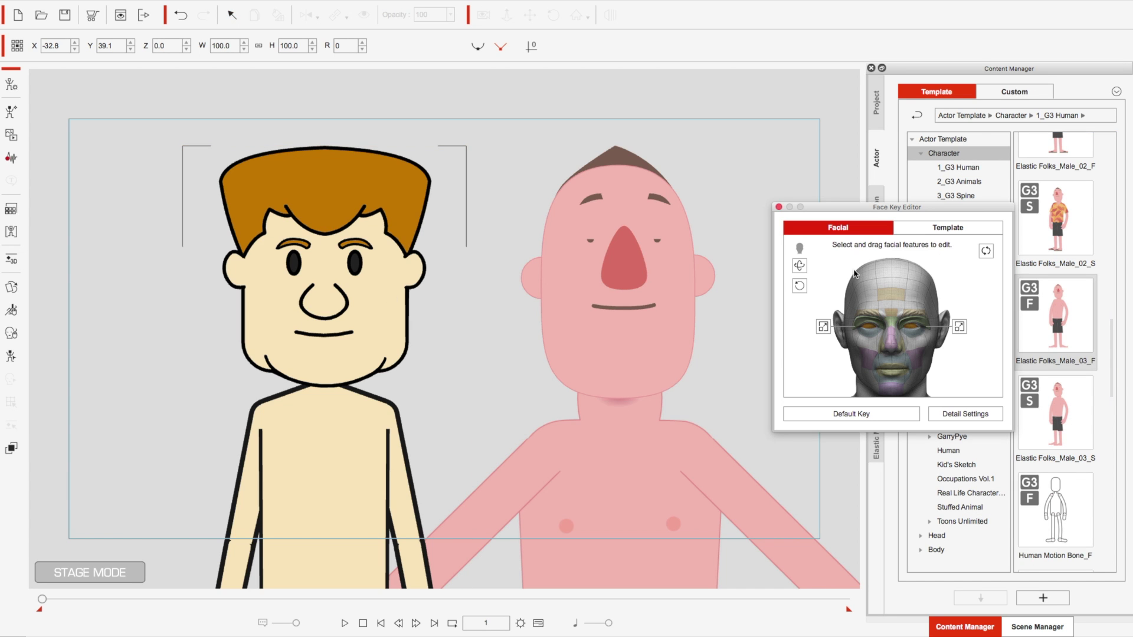
pyautogui.click(759, 366)
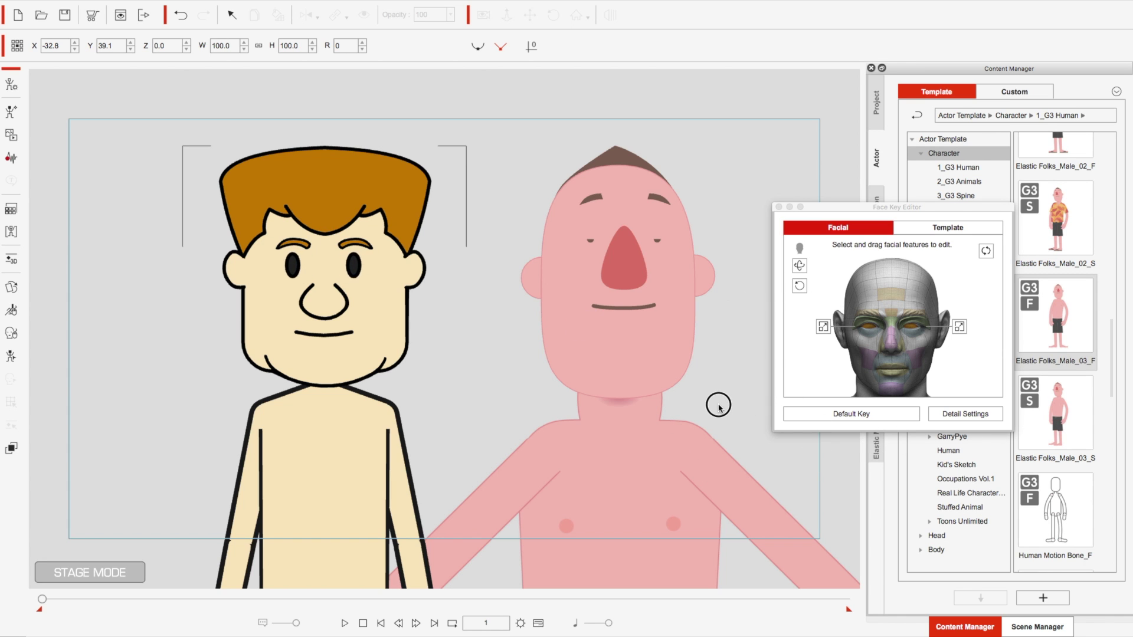
pyautogui.click(617, 419)
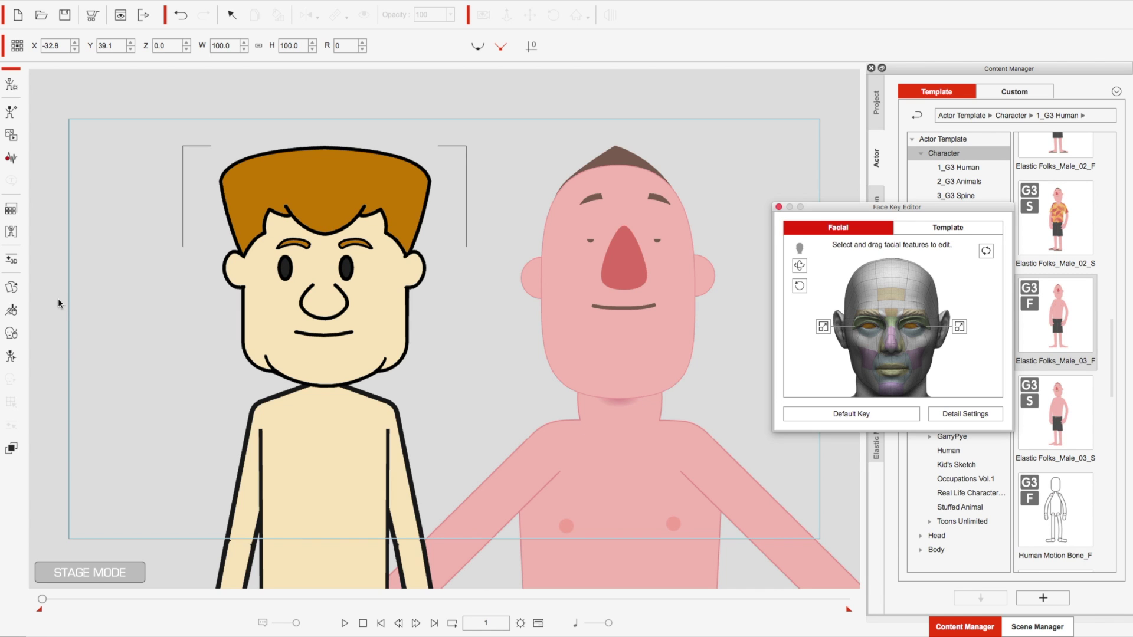
# Try the 02_Exert and 03_Close sprites on both eyes with the Sprite Editor.
pyautogui.click(12, 286)
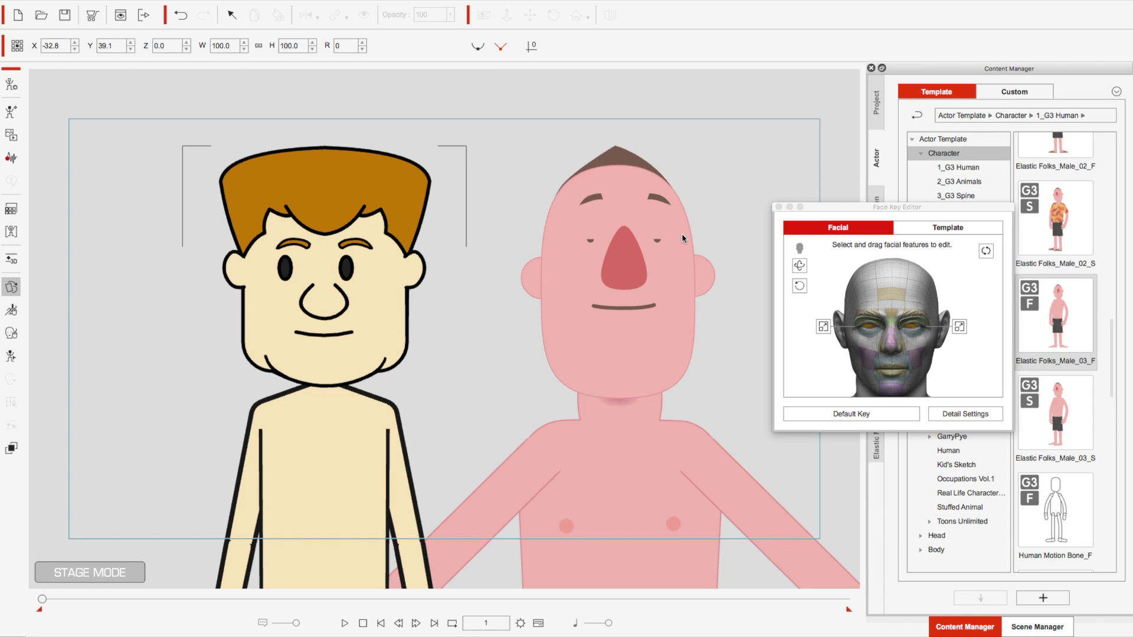
pyautogui.click(896, 366)
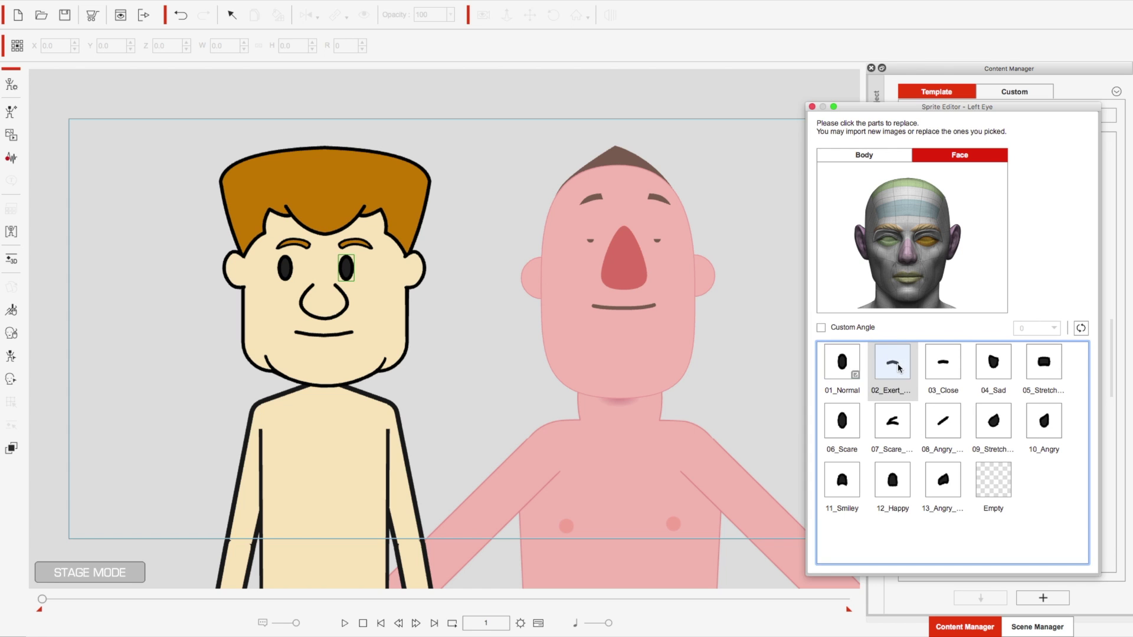
pyautogui.click(883, 241)
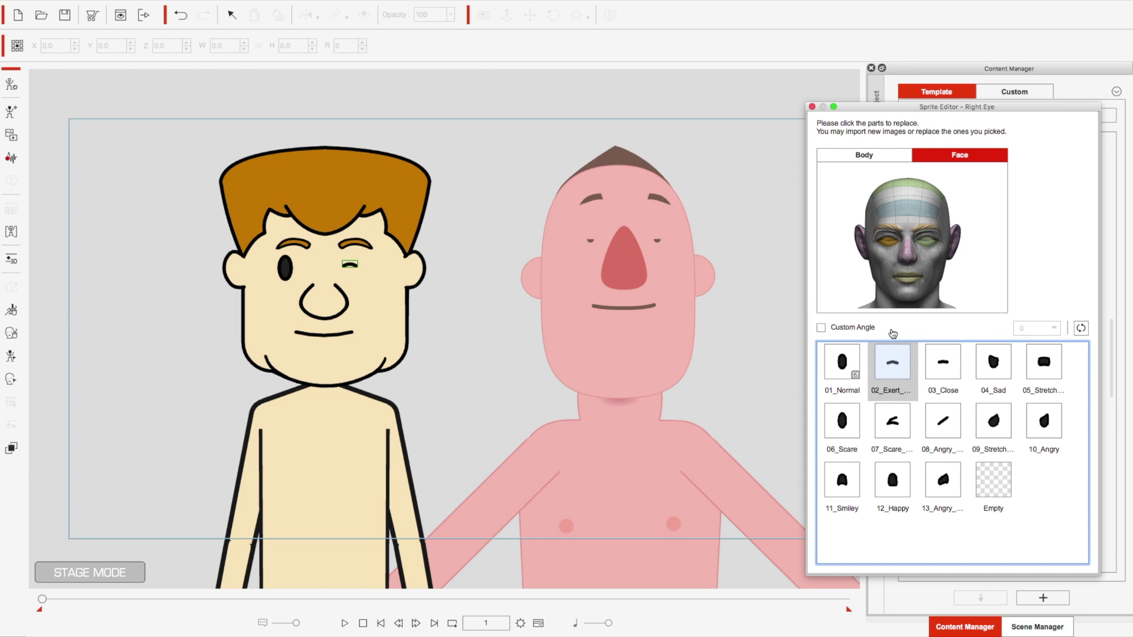
pyautogui.click(889, 366)
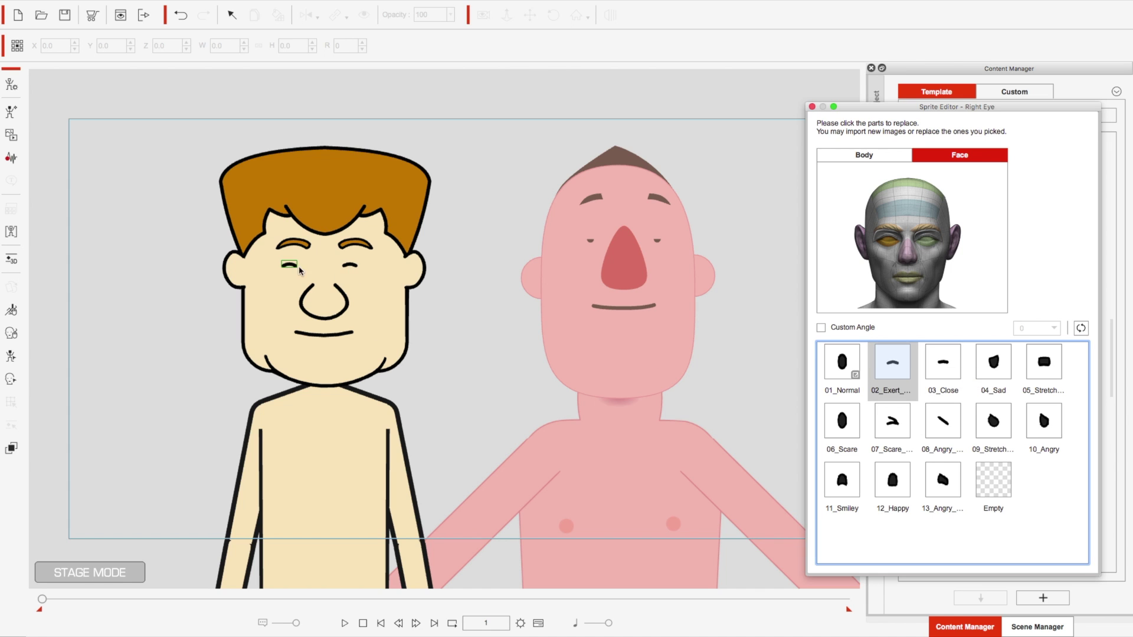
pyautogui.click(942, 363)
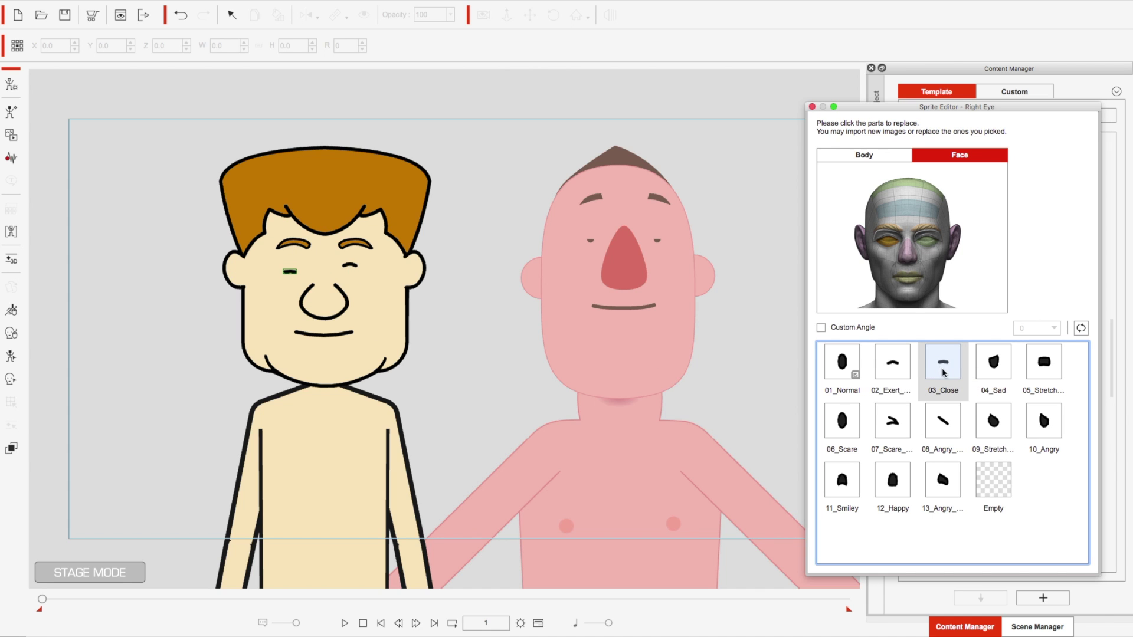
pyautogui.click(927, 241)
pyautogui.click(947, 365)
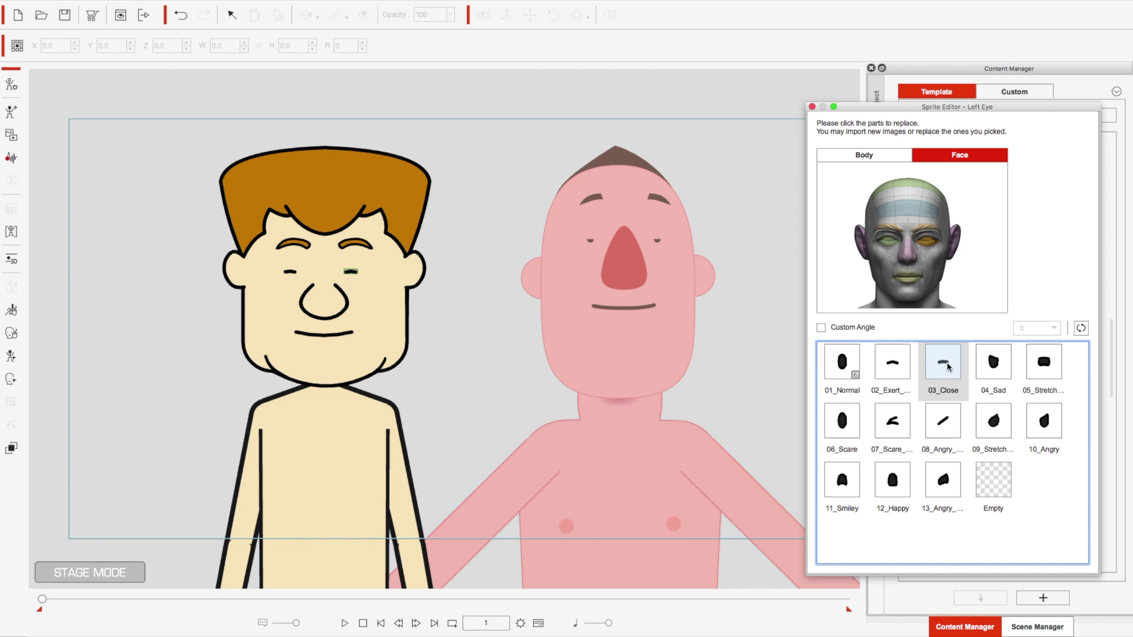
# Set both eyes to the 04_Sad sprite and test their pupil movement with the Face Key Editor.
pyautogui.click(993, 362)
pyautogui.click(895, 243)
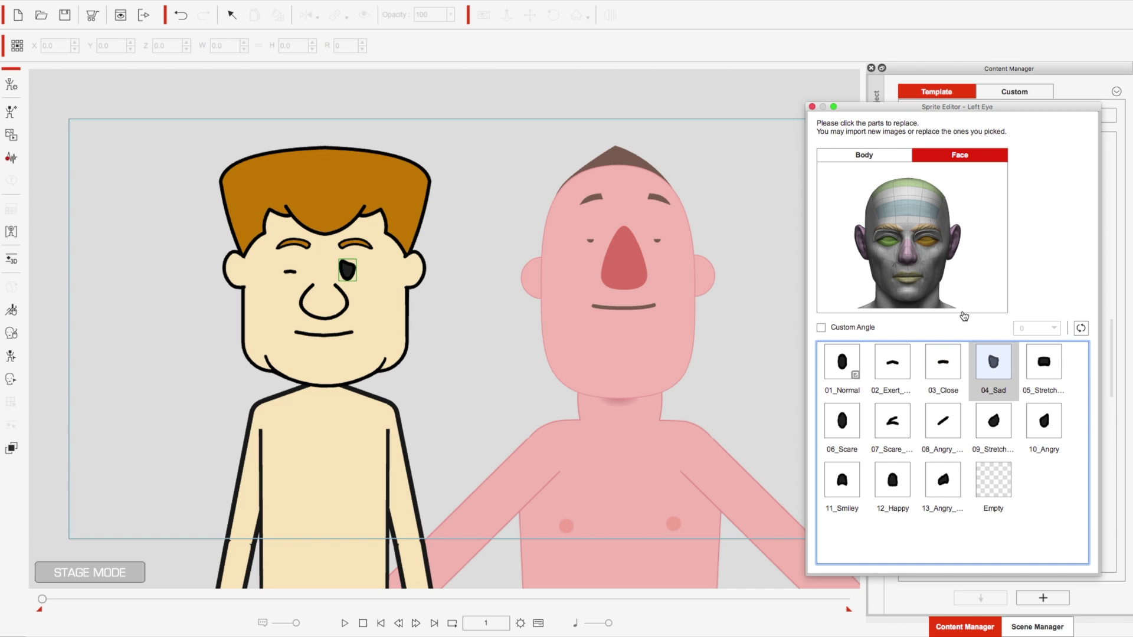
pyautogui.click(999, 369)
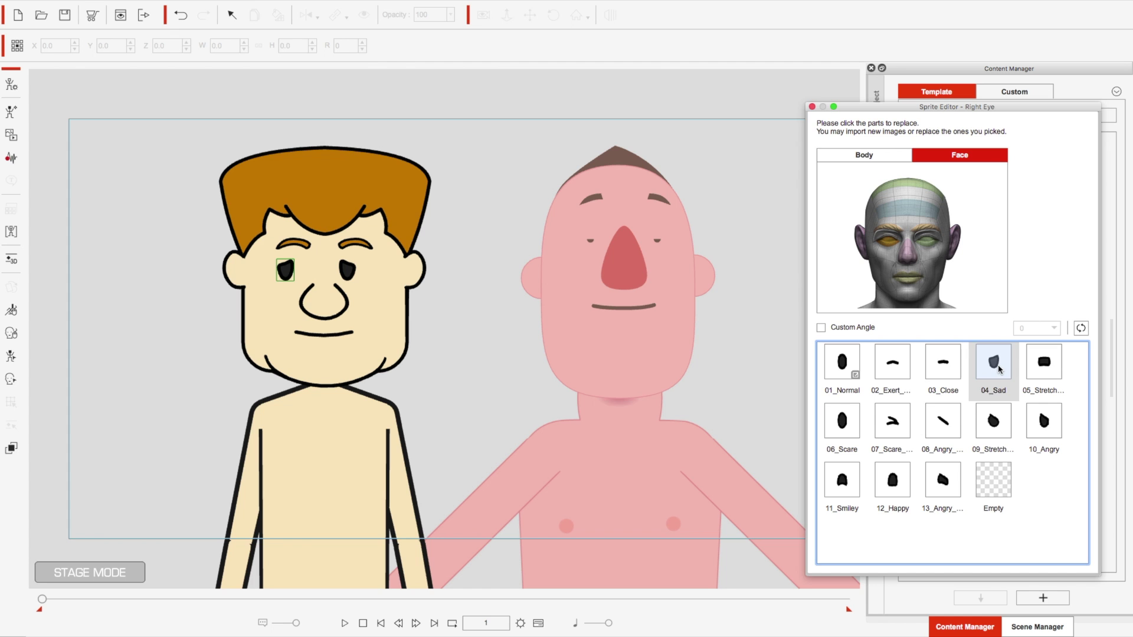
pyautogui.click(812, 107)
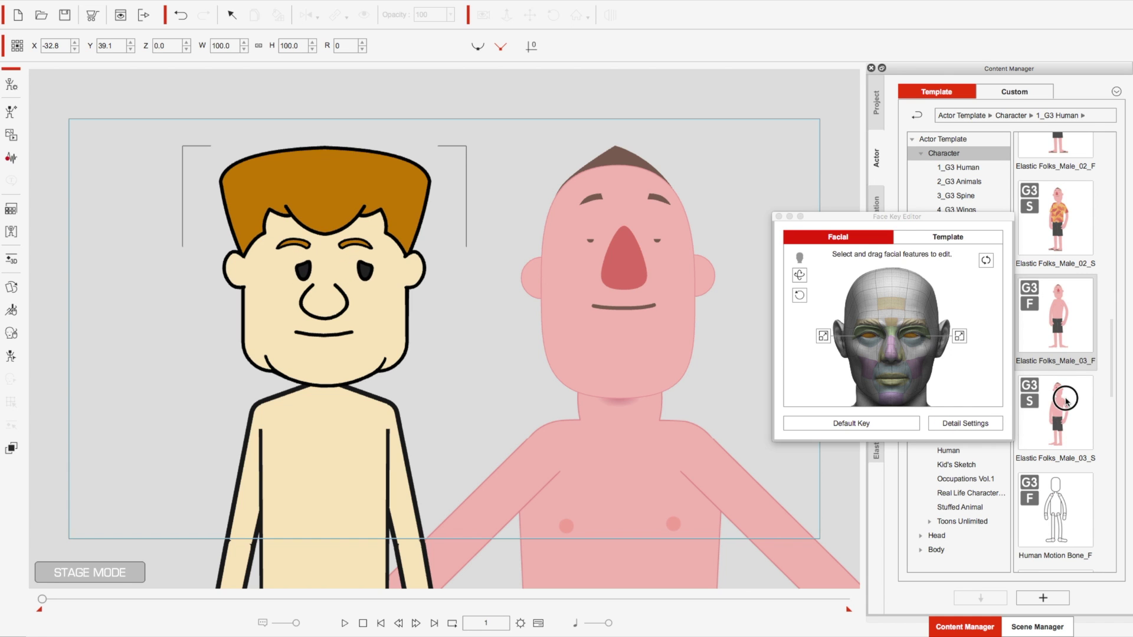
pyautogui.click(892, 322)
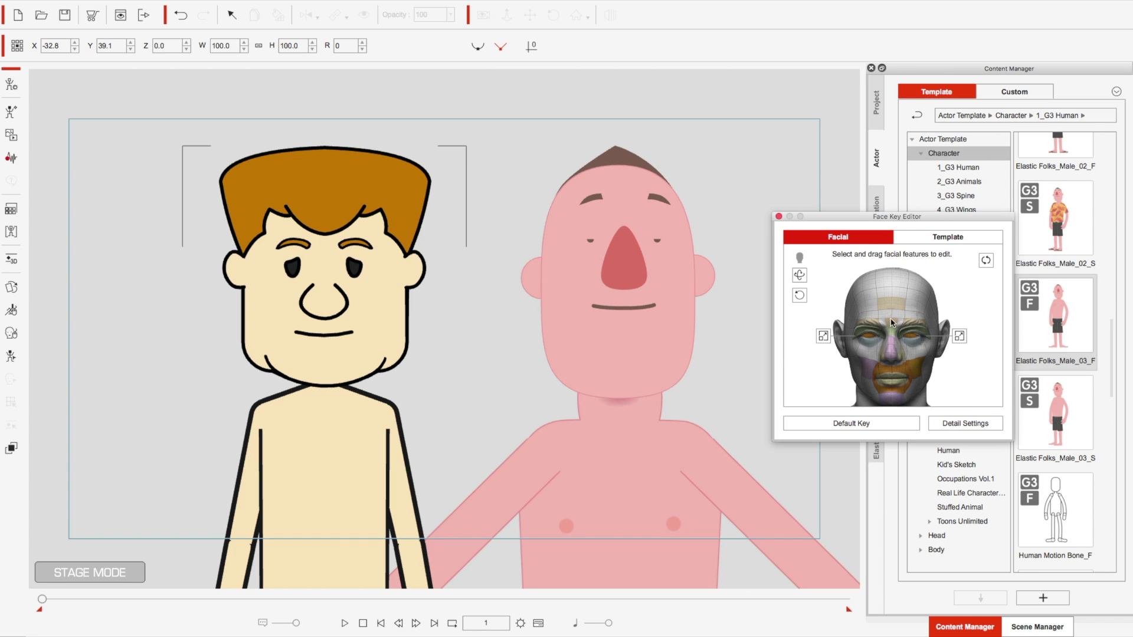
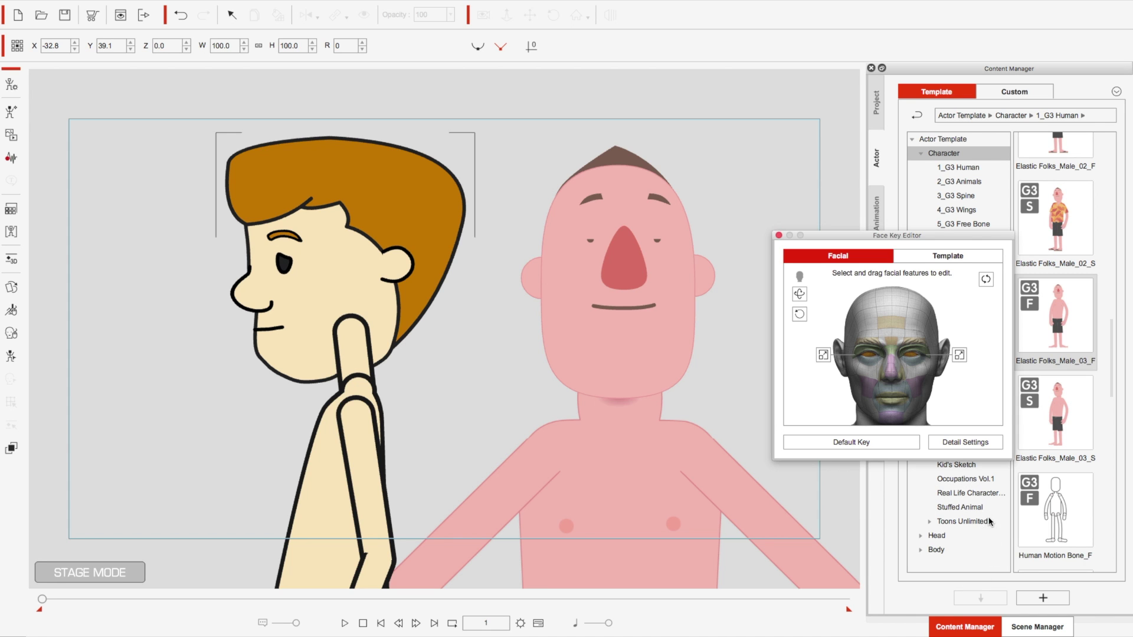
pyautogui.click(779, 235)
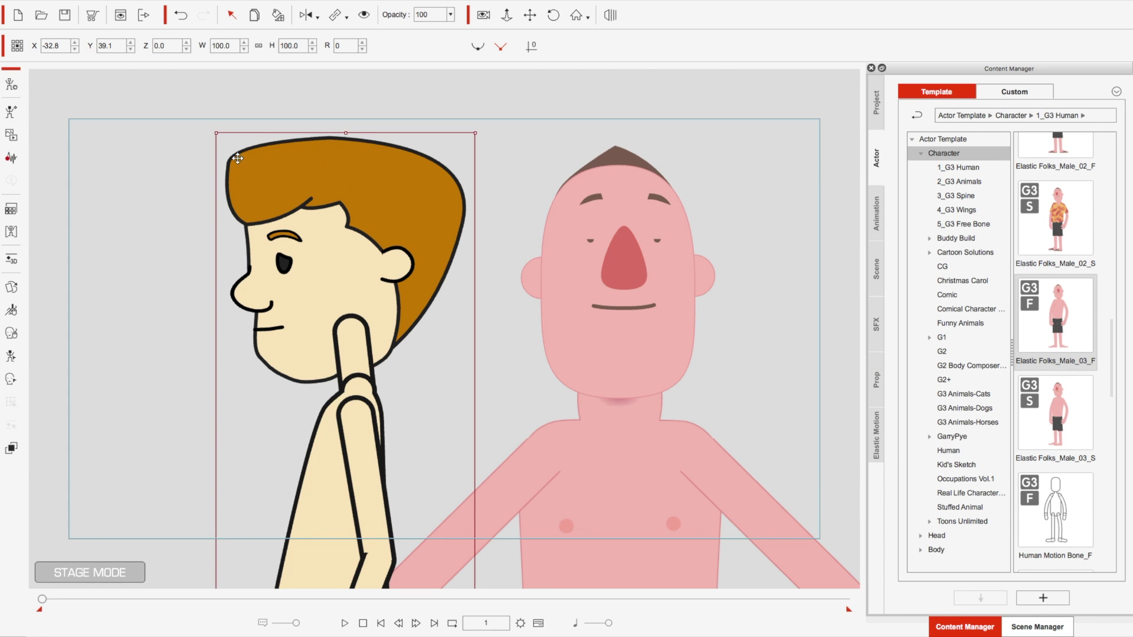
# Open the custom character in Composer Mode and select its face in the front view.
pyautogui.click(12, 88)
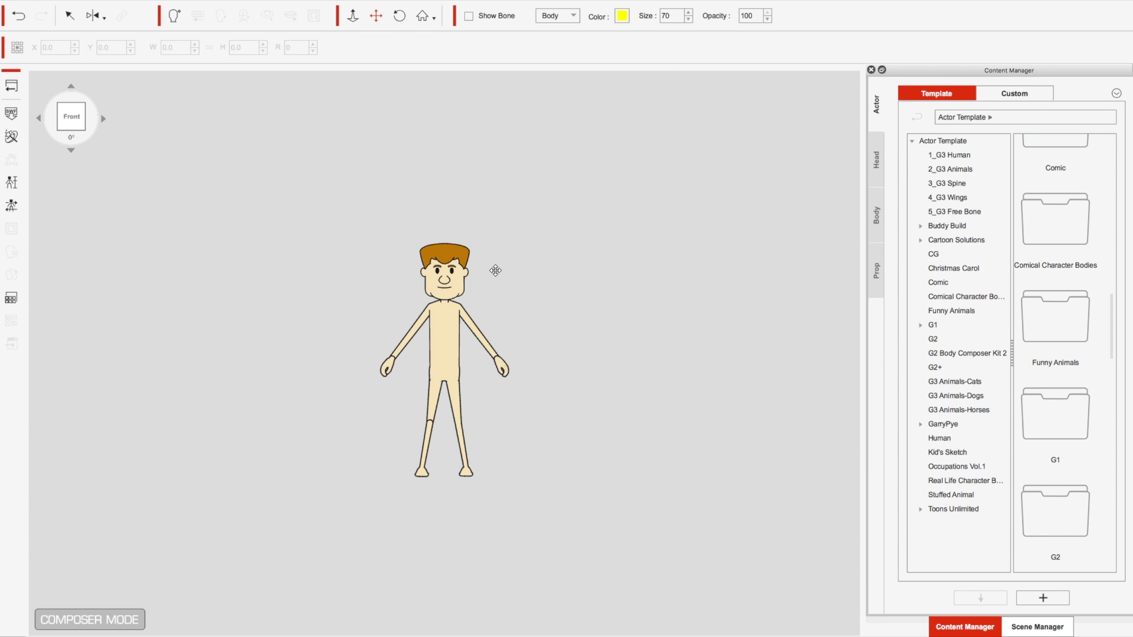
pyautogui.scroll(3, 495, 270)
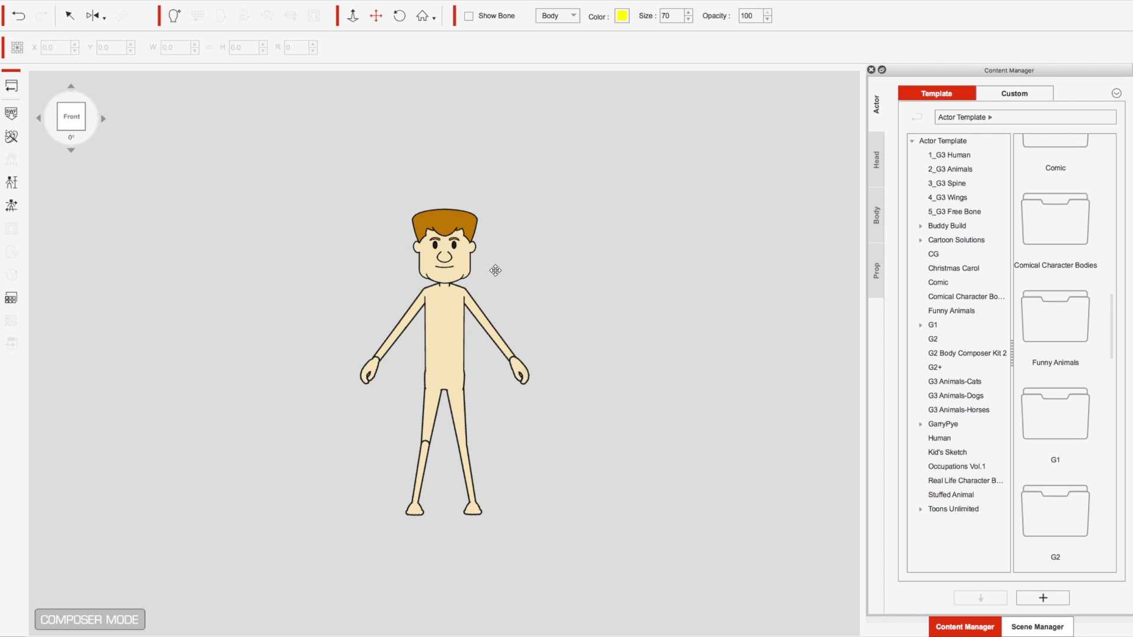
pyautogui.scroll(1, 495, 270)
pyautogui.scroll(2, 495, 270)
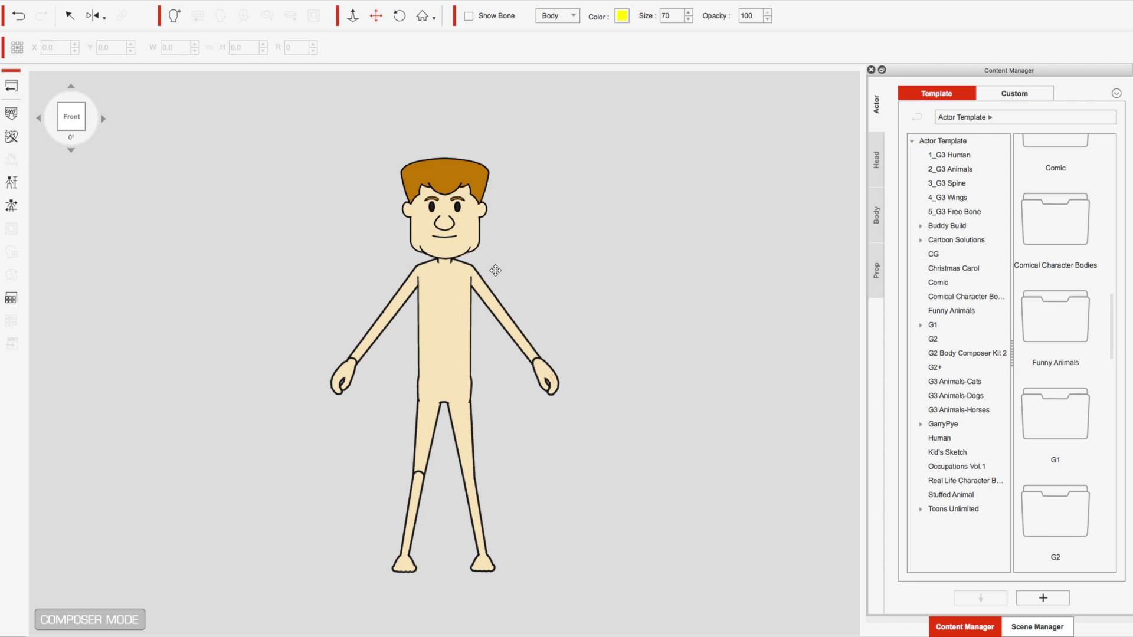
pyautogui.moveTo(435, 236); pyautogui.dragTo(407, 443)
pyautogui.scroll(3, 407, 442)
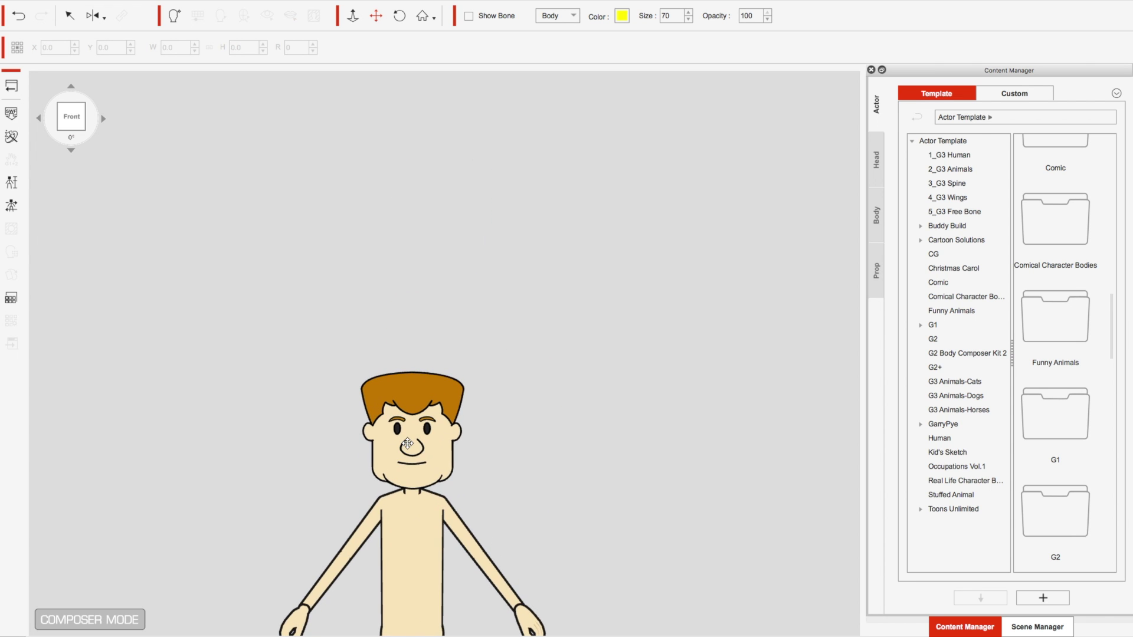
pyautogui.scroll(1, 407, 442)
pyautogui.moveTo(405, 415); pyautogui.dragTo(442, 423)
pyautogui.scroll(3, 417, 374)
pyautogui.scroll(1, 416, 375)
pyautogui.click(440, 420)
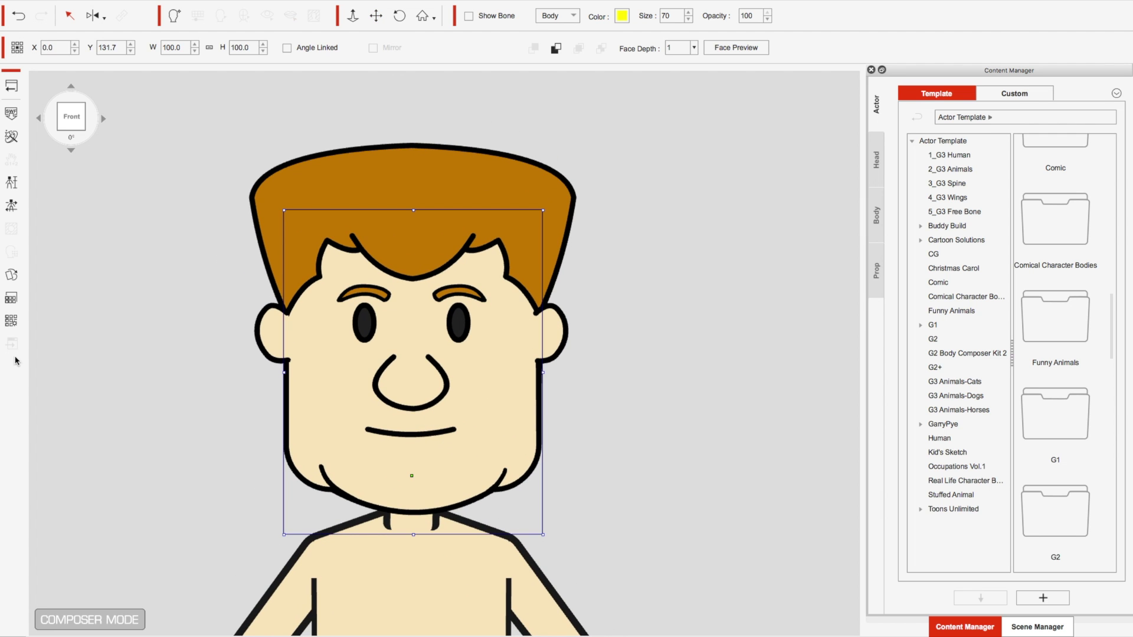
pyautogui.click(10, 275)
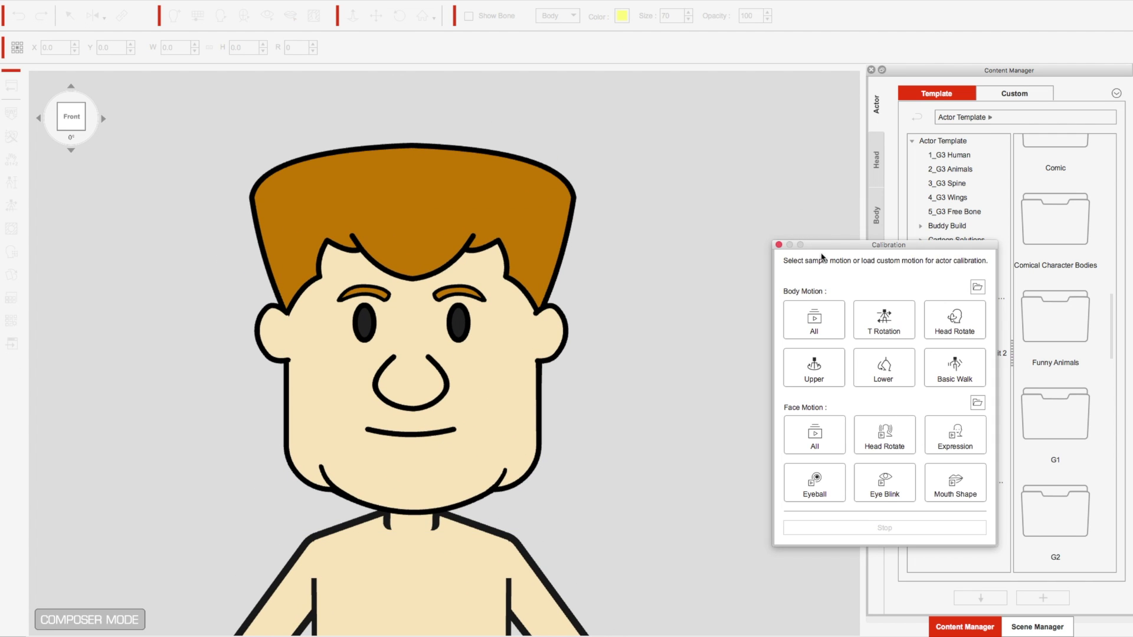
pyautogui.moveTo(820, 251); pyautogui.dragTo(731, 166)
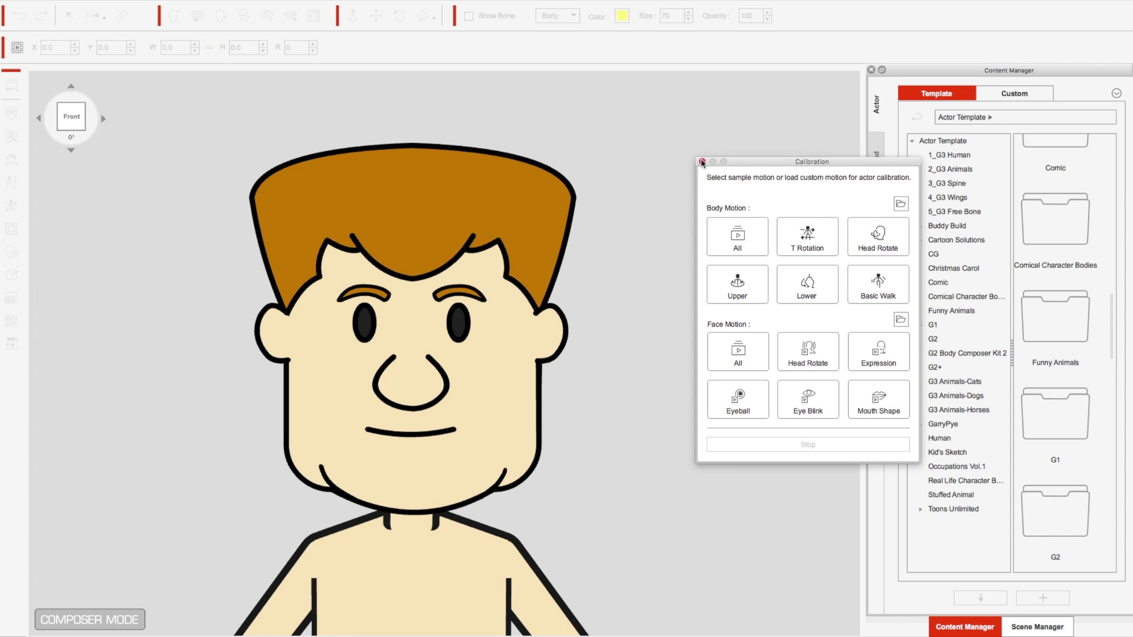
pyautogui.click(701, 161)
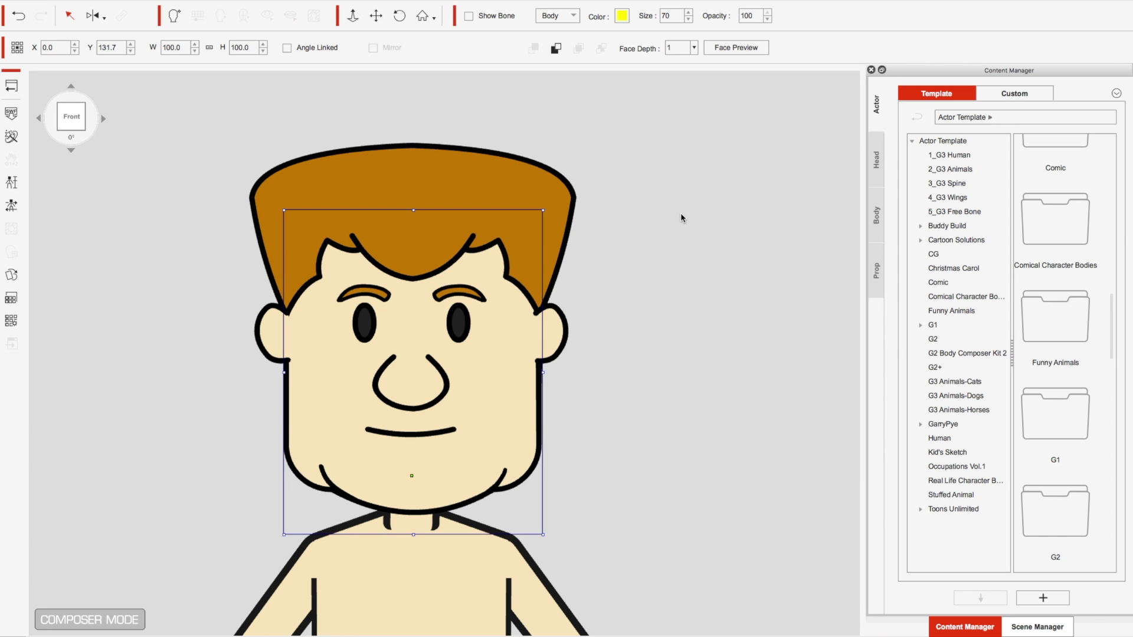
# Turn the character to the 315° angle and preview all face motions with Calibration.
pyautogui.press('Left')
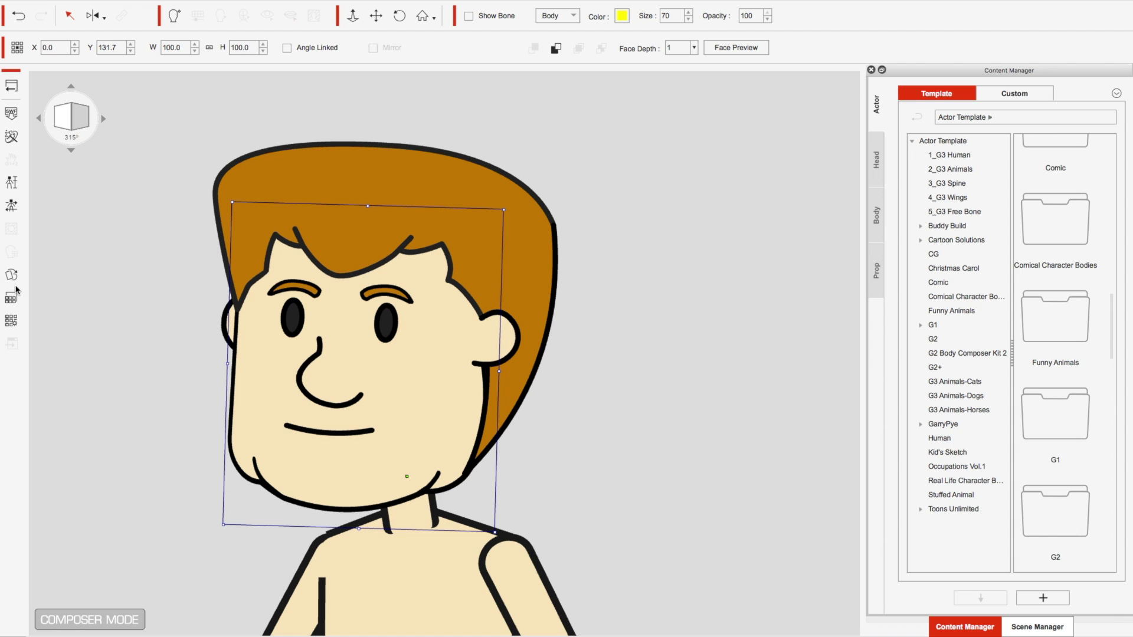
pyautogui.click(13, 210)
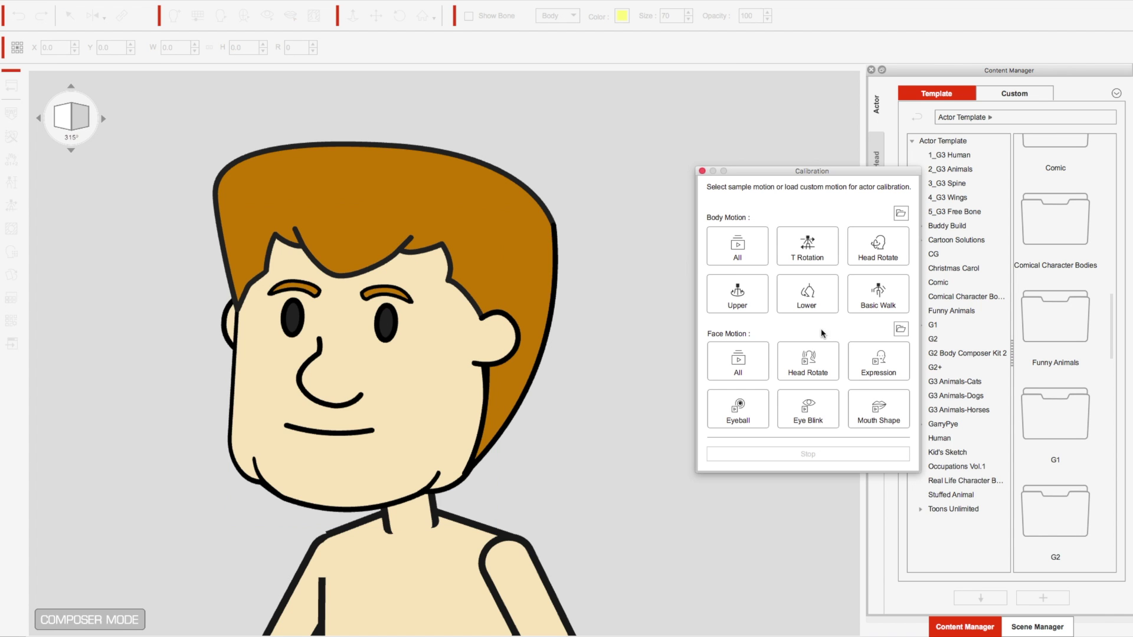
pyautogui.click(738, 368)
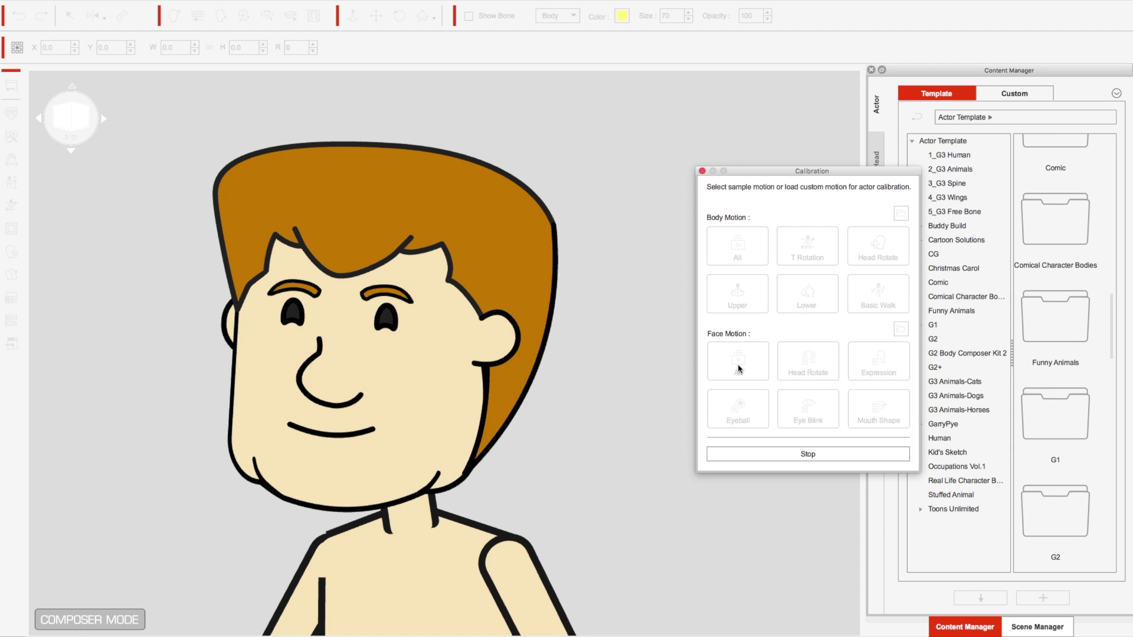
pyautogui.click(804, 459)
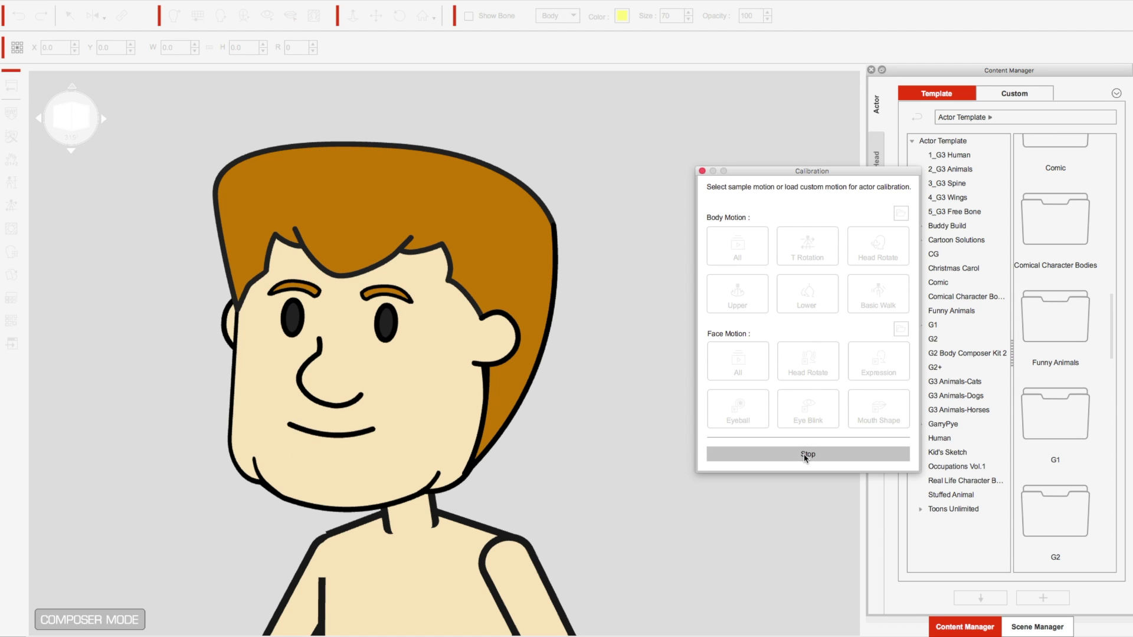
# Turn the character to the Left 270° angle, preview all its face motions and close Calibration.
pyautogui.click(38, 120)
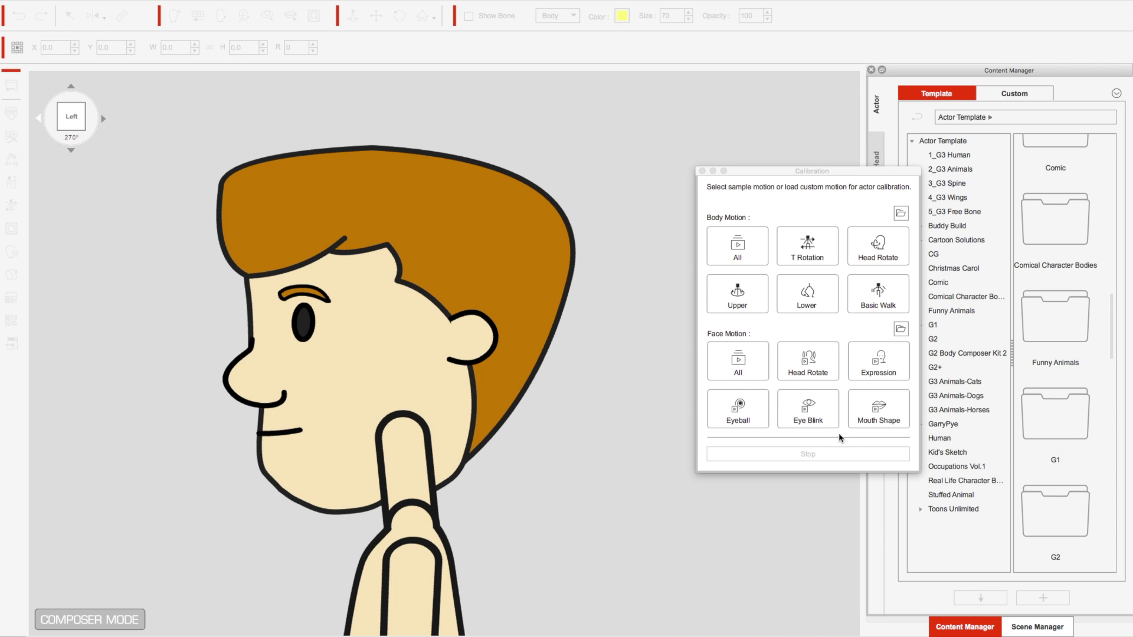
pyautogui.click(735, 373)
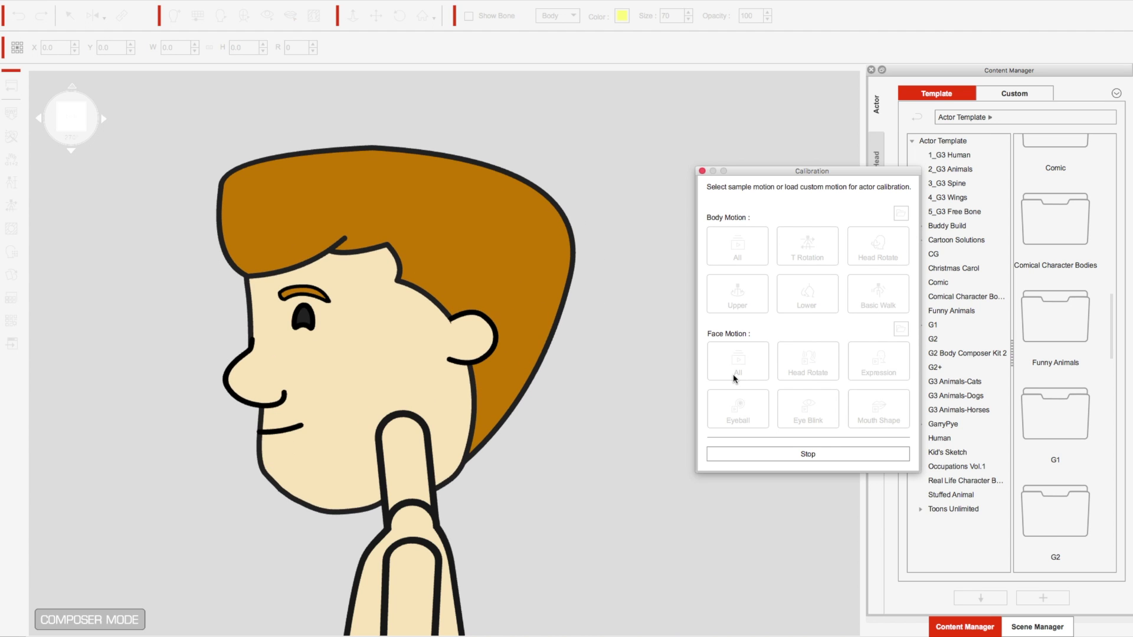
pyautogui.click(785, 456)
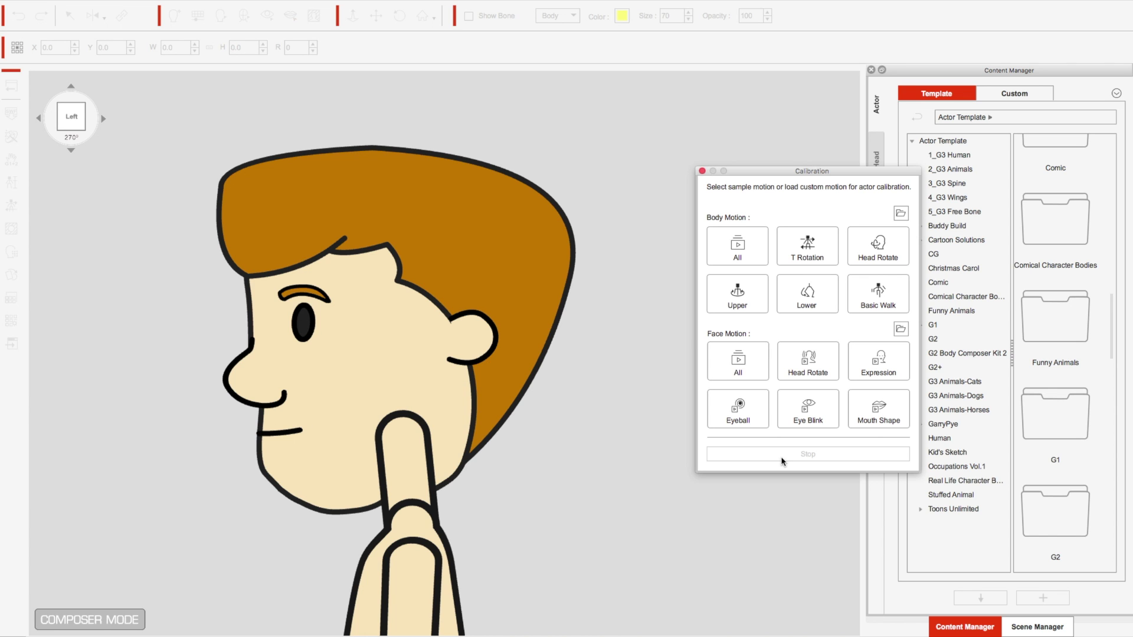
pyautogui.click(702, 171)
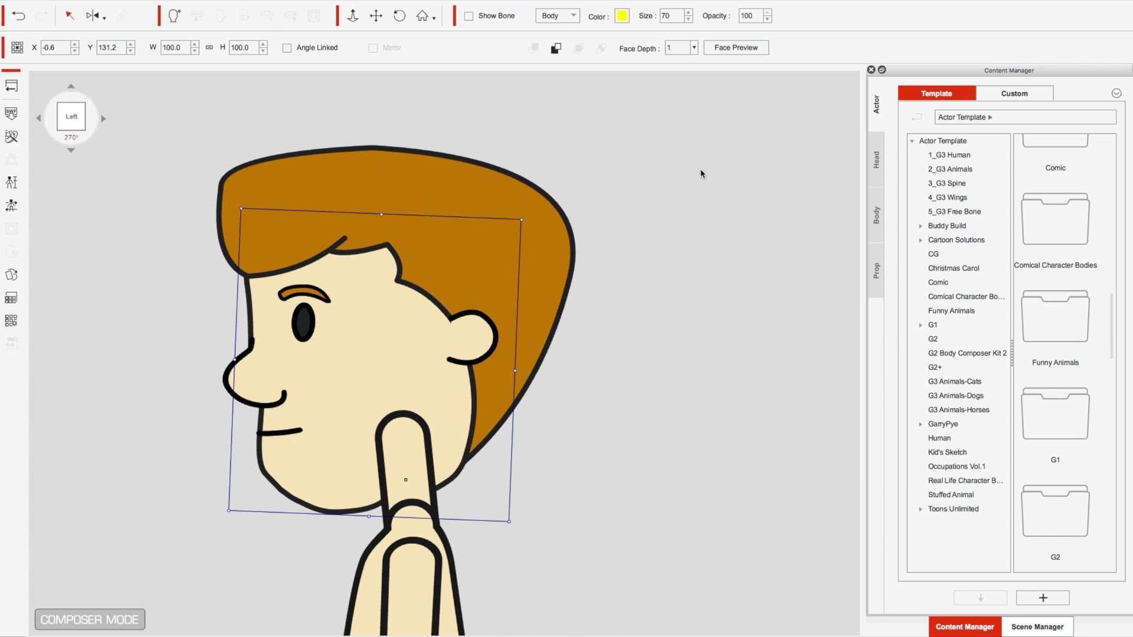
# Shift the mouth of the character's Left 270° view horizontally to X -16.3.
pyautogui.click(297, 430)
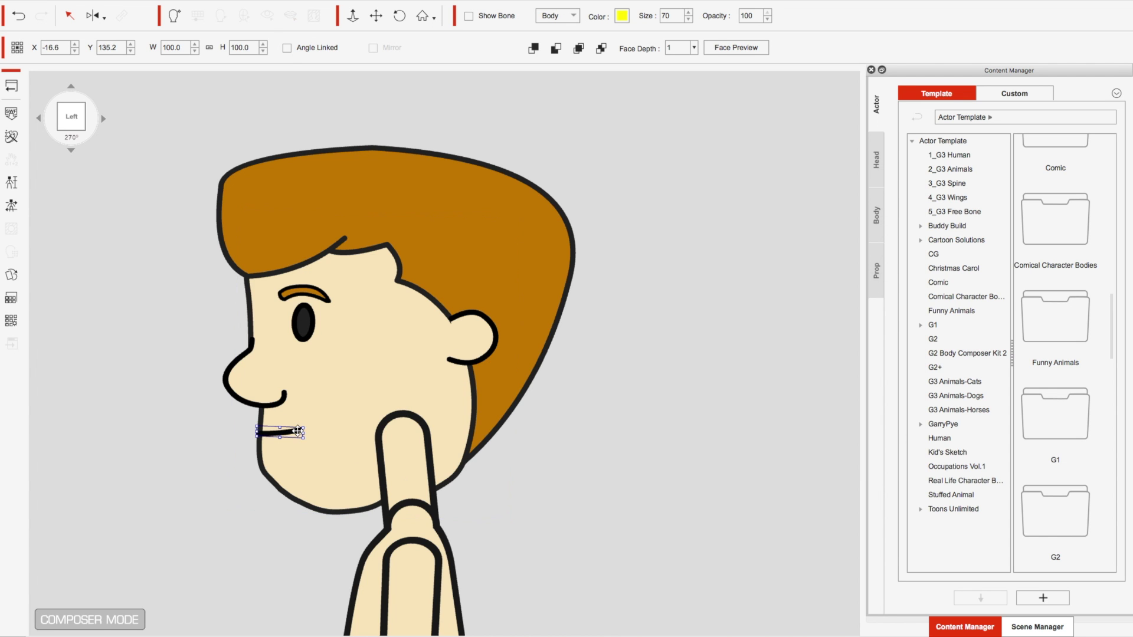
pyautogui.click(65, 47)
pyautogui.write('-16.')
pyautogui.press('Return')
pyautogui.click(12, 206)
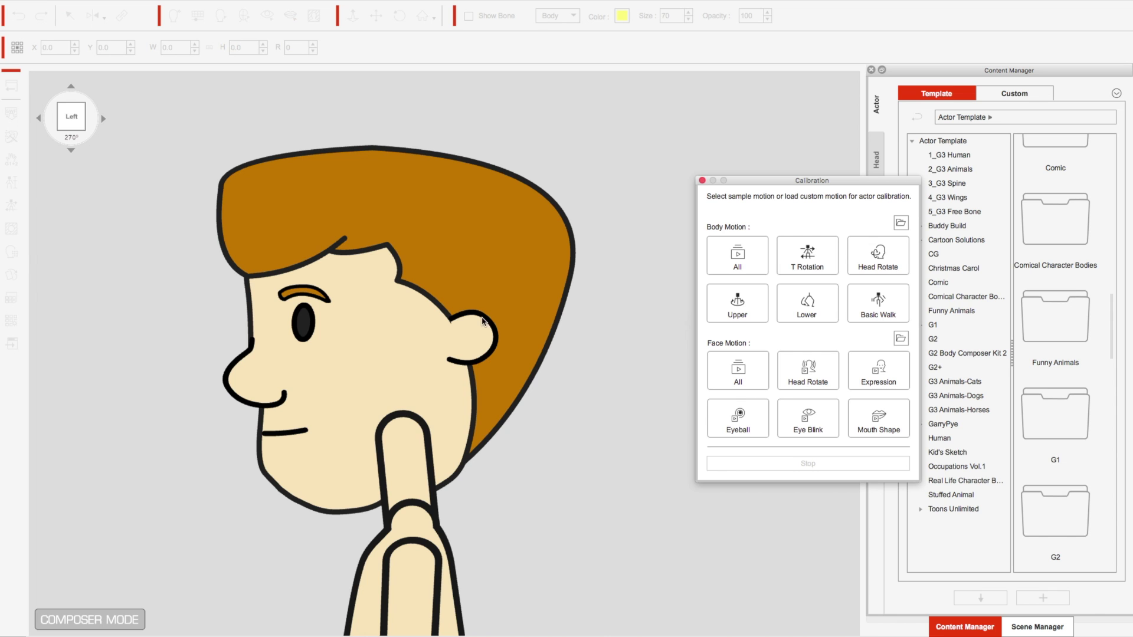
pyautogui.click(295, 434)
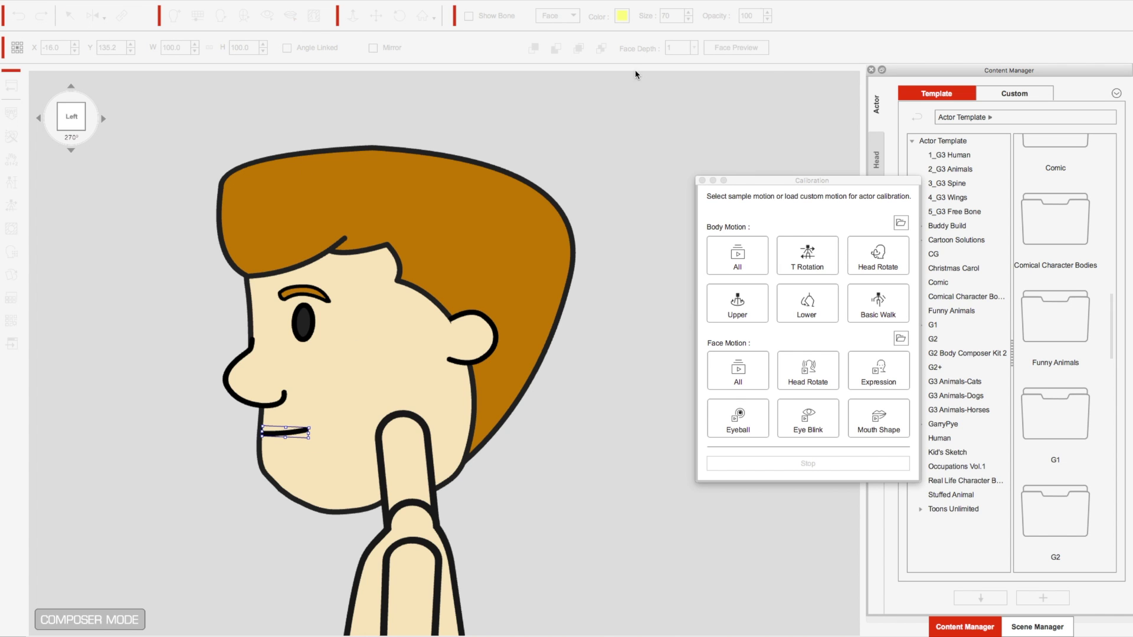
pyautogui.click(702, 180)
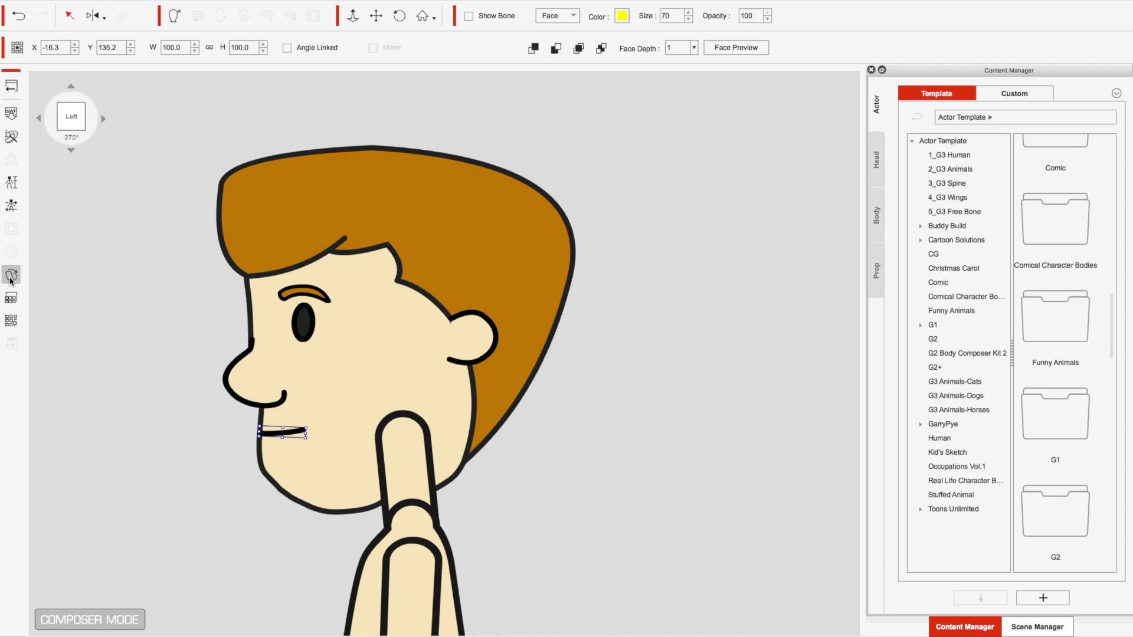
# Open the Sprite Editor for the 270° mouth, preview all face motions with Calibration and close Calibration.
pyautogui.click(11, 210)
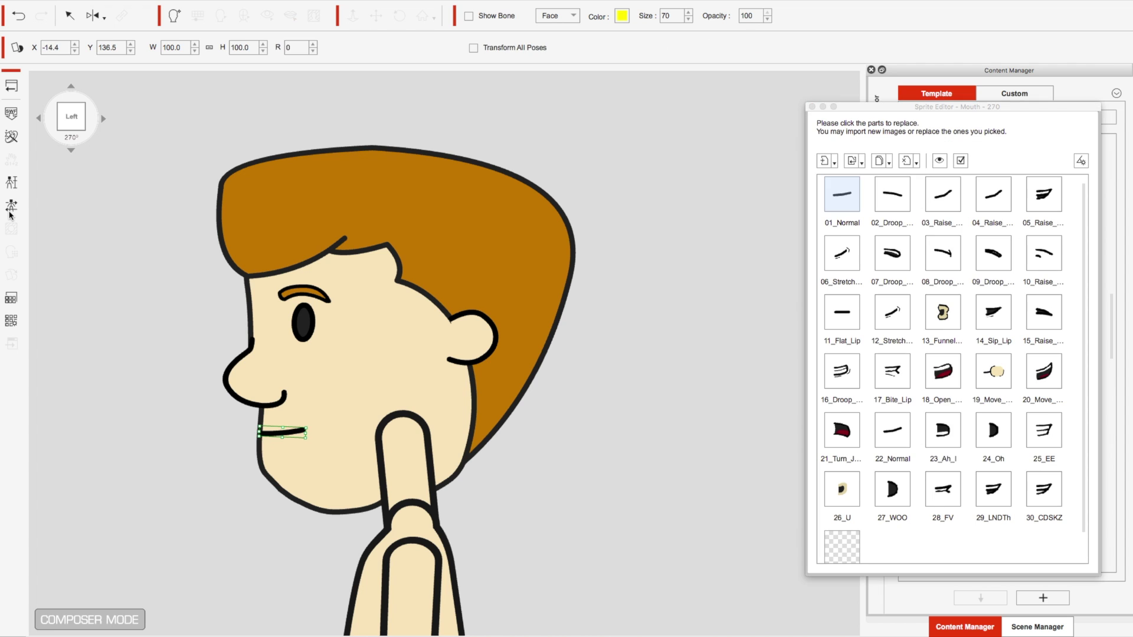
pyautogui.click(11, 212)
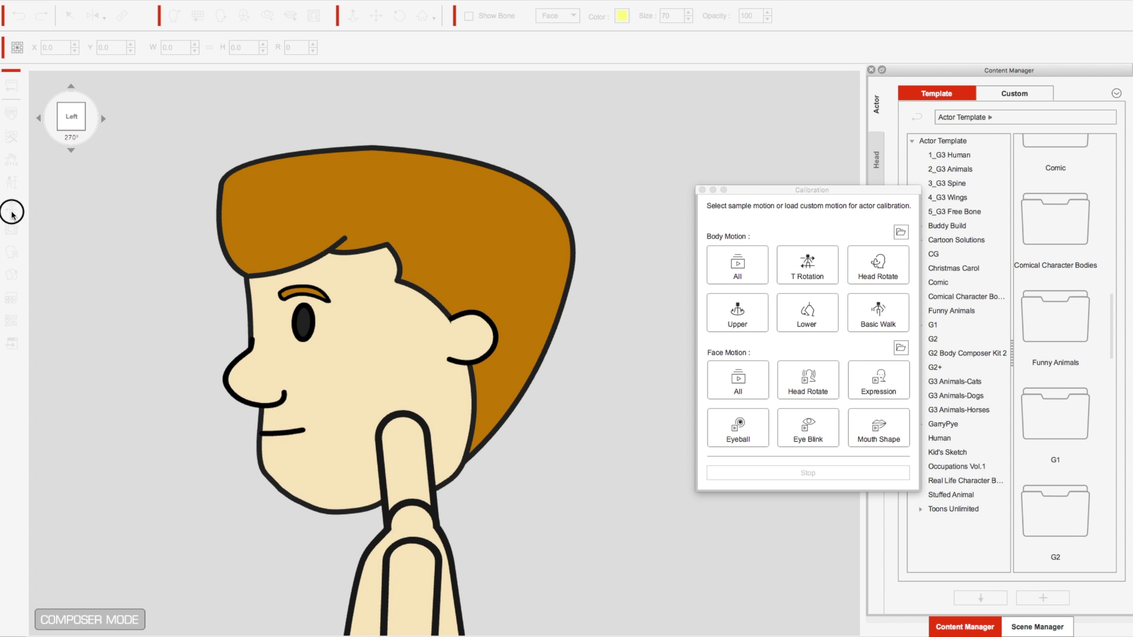
pyautogui.click(719, 382)
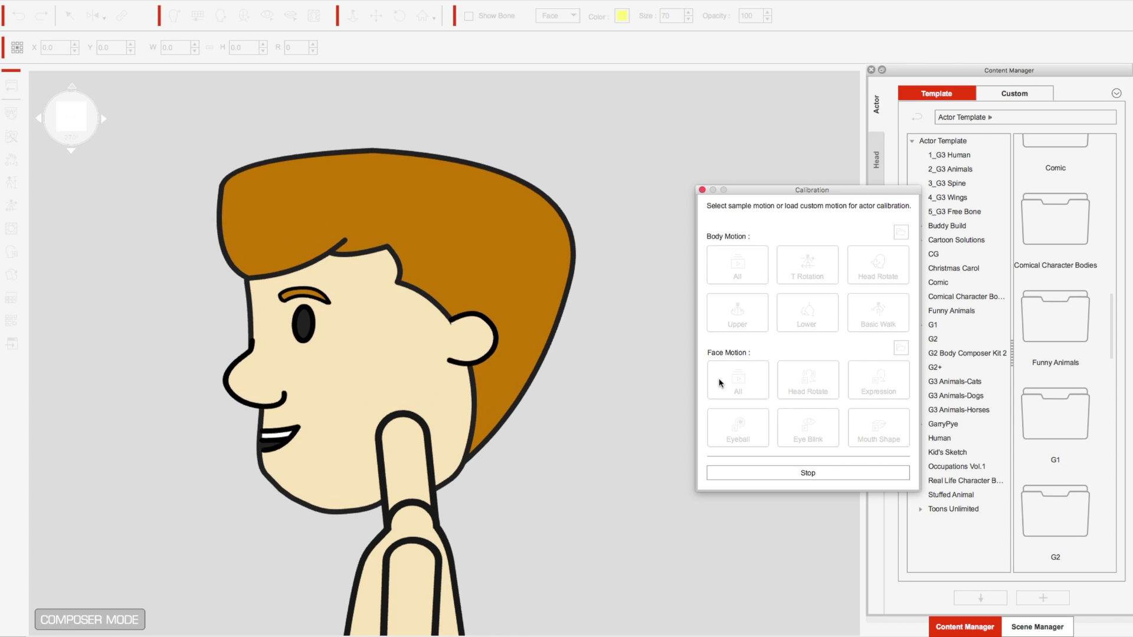
pyautogui.click(702, 190)
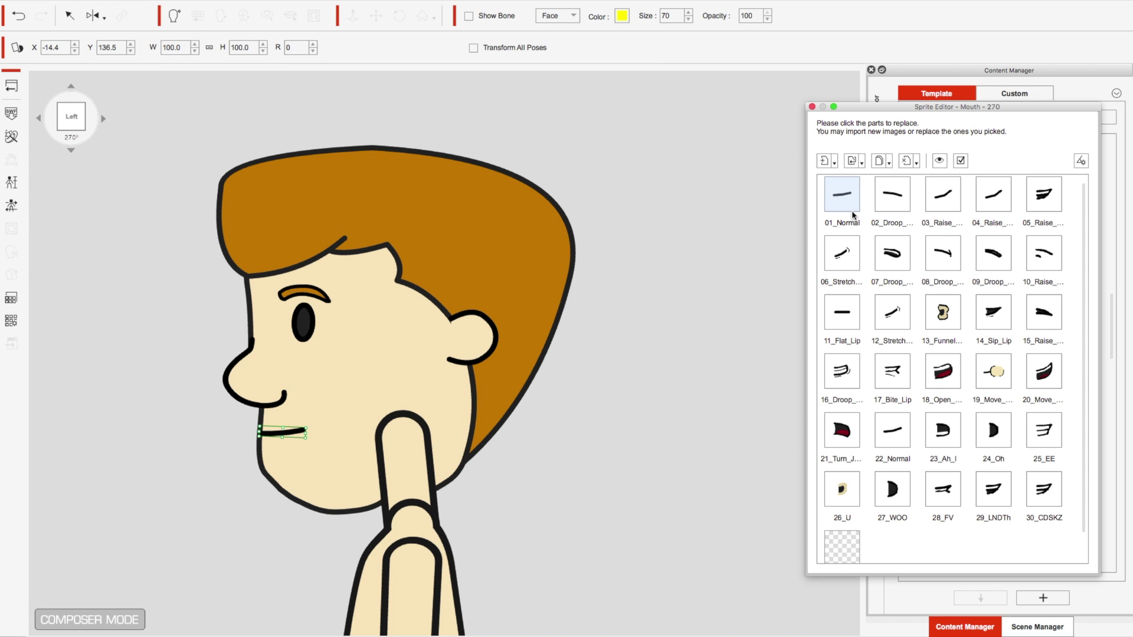
# Check how mouth sprites 02 to 13 line up with the face edge at the 270° angle.
pyautogui.click(893, 197)
pyautogui.click(948, 197)
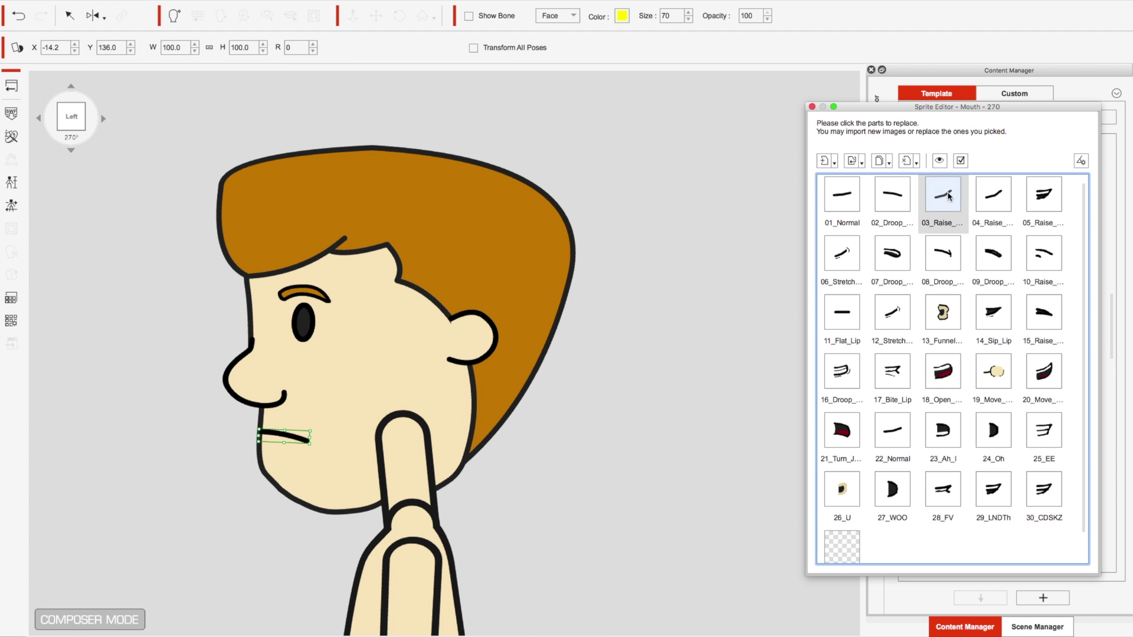
pyautogui.click(985, 196)
pyautogui.click(1038, 195)
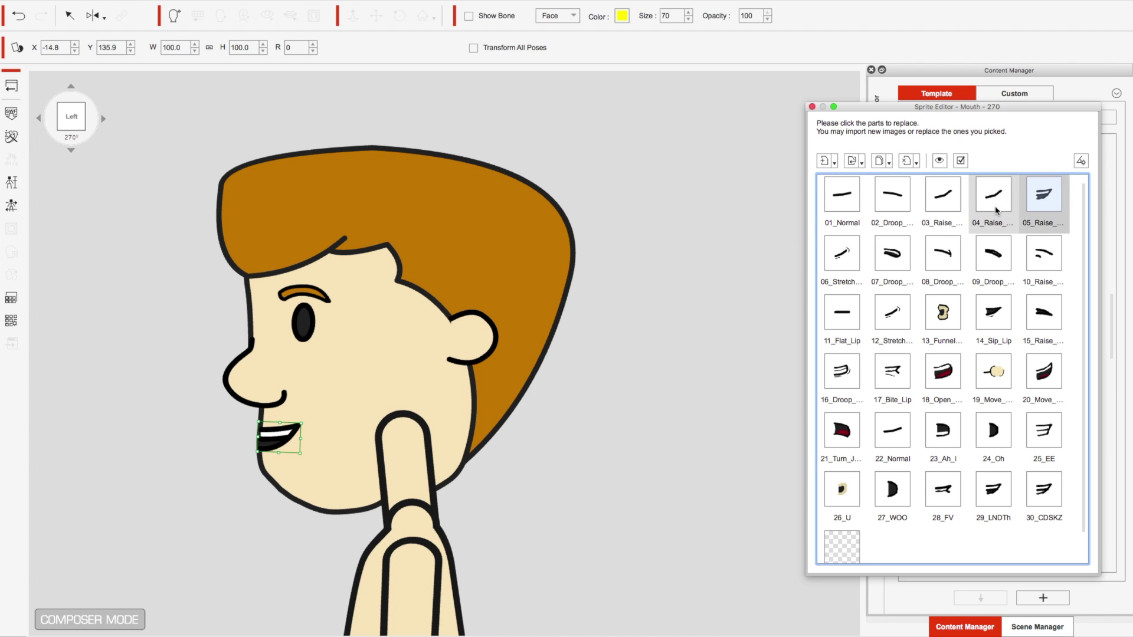
pyautogui.click(864, 256)
pyautogui.click(892, 256)
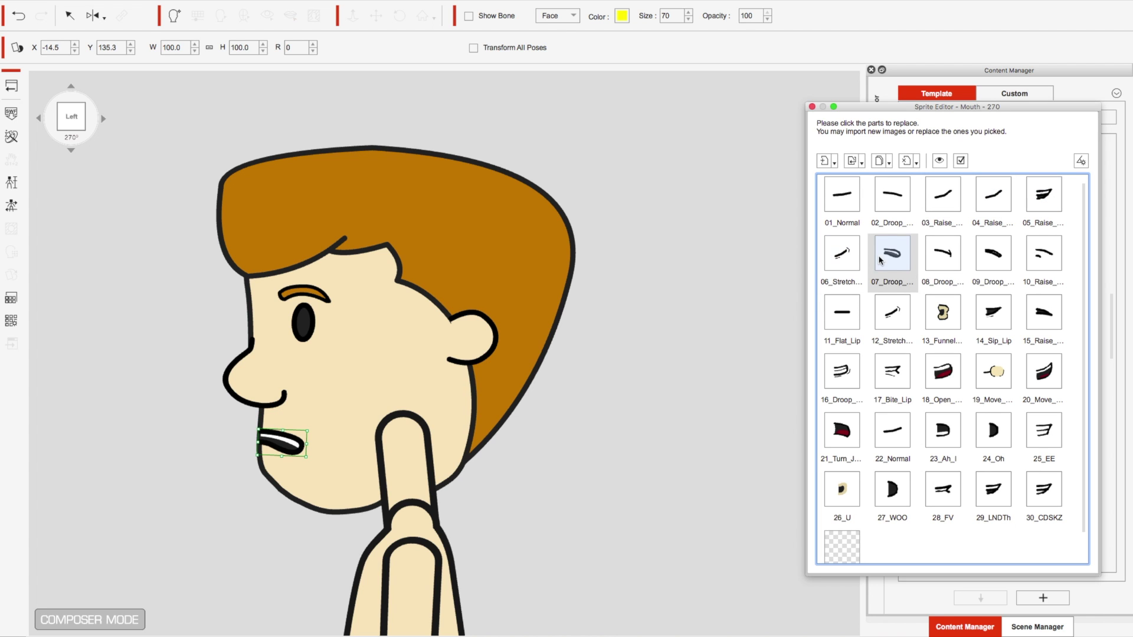
pyautogui.click(940, 253)
pyautogui.press('Right')
pyautogui.press('Right')
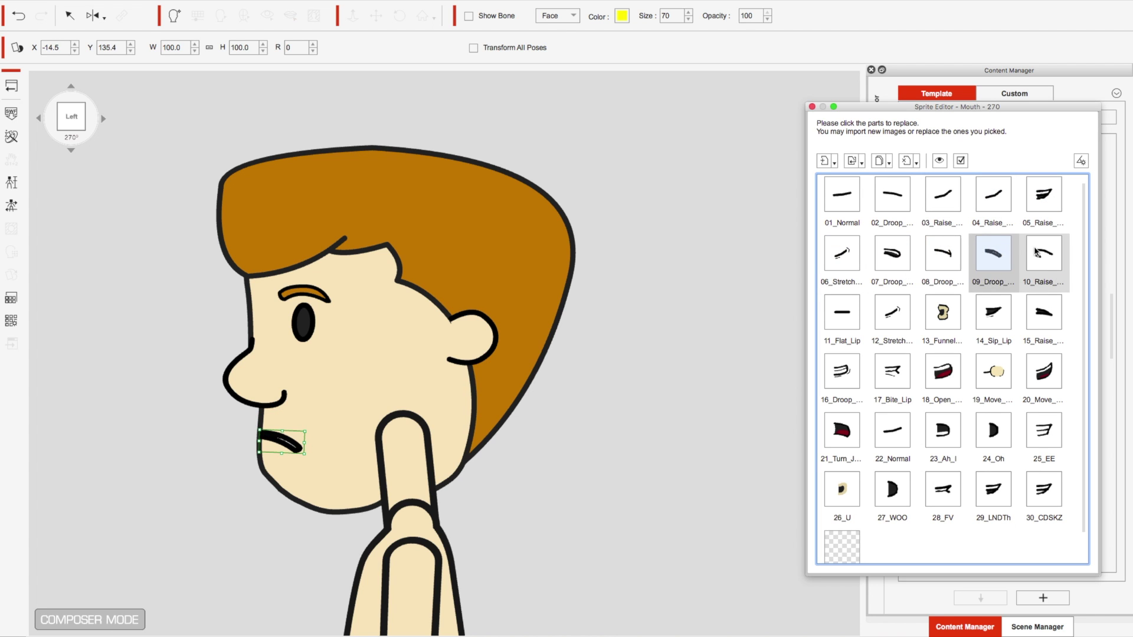
pyautogui.click(853, 318)
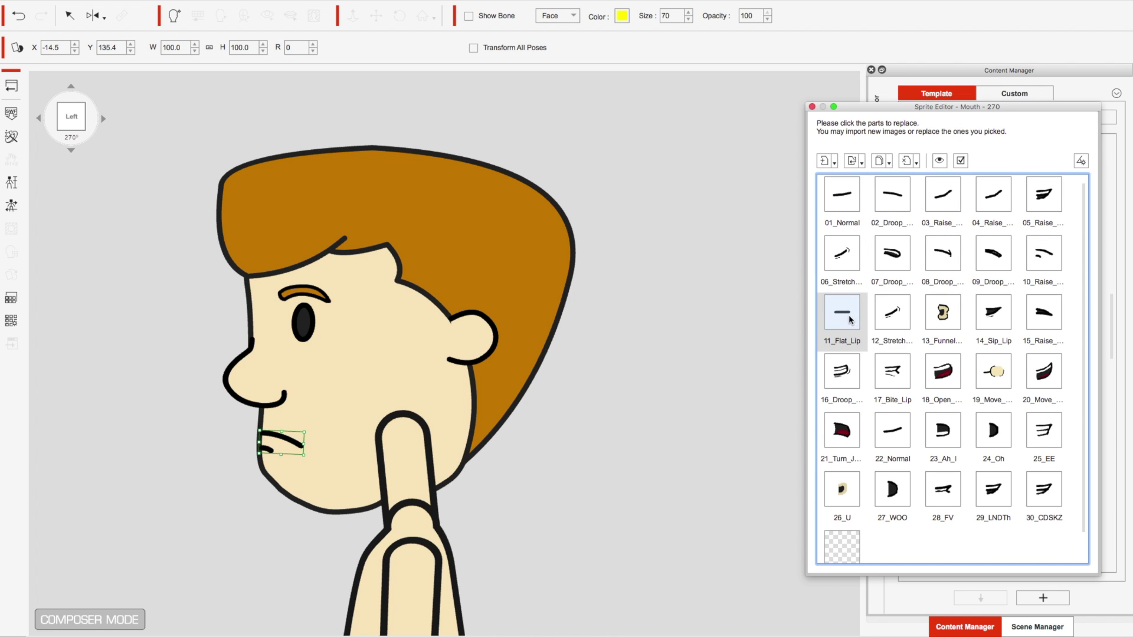
pyautogui.click(893, 315)
pyautogui.click(958, 315)
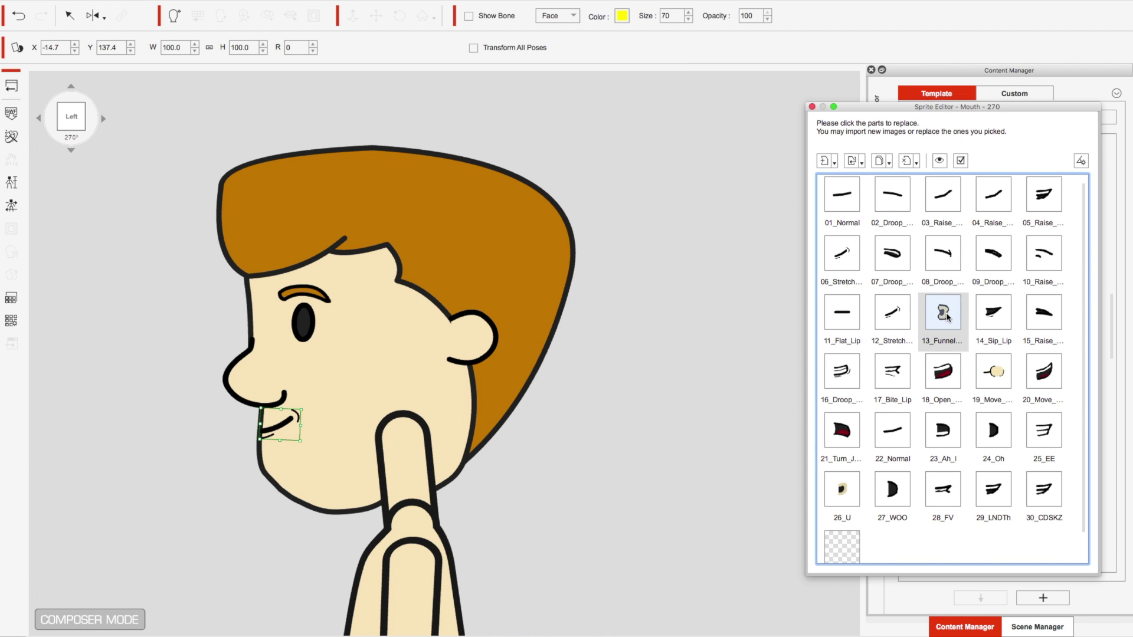
# Nudge the 13_Funnel mouth sprite horizontally and step through the following mouth sprites up to 23_Ah_I.
pyautogui.click(75, 51)
pyautogui.press('Right')
pyautogui.press('Right')
pyautogui.press('Right')
pyautogui.press('Right')
pyautogui.press('Right')
pyautogui.press('Right')
pyautogui.press('Right')
pyautogui.press('Right')
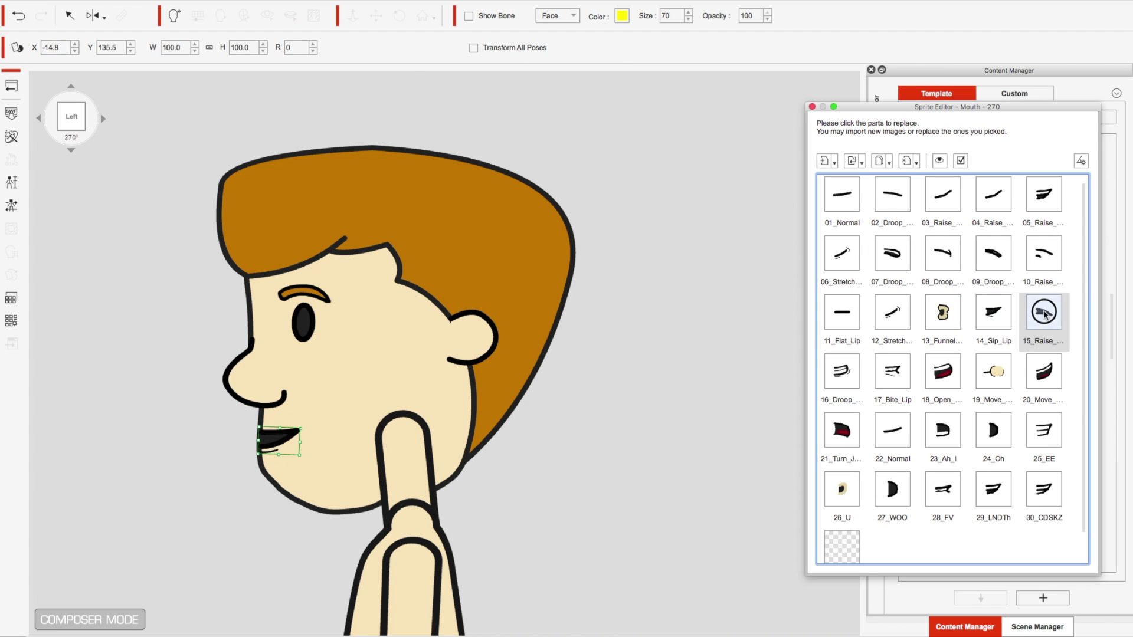
pyautogui.press('Right')
pyautogui.press('Right')
# Adjust the X positions of the 23_Ah_I and 26_U mouth sprites, check the rest up to 30_CDSKZ and close the Sprite Editor.
pyautogui.click(53, 47)
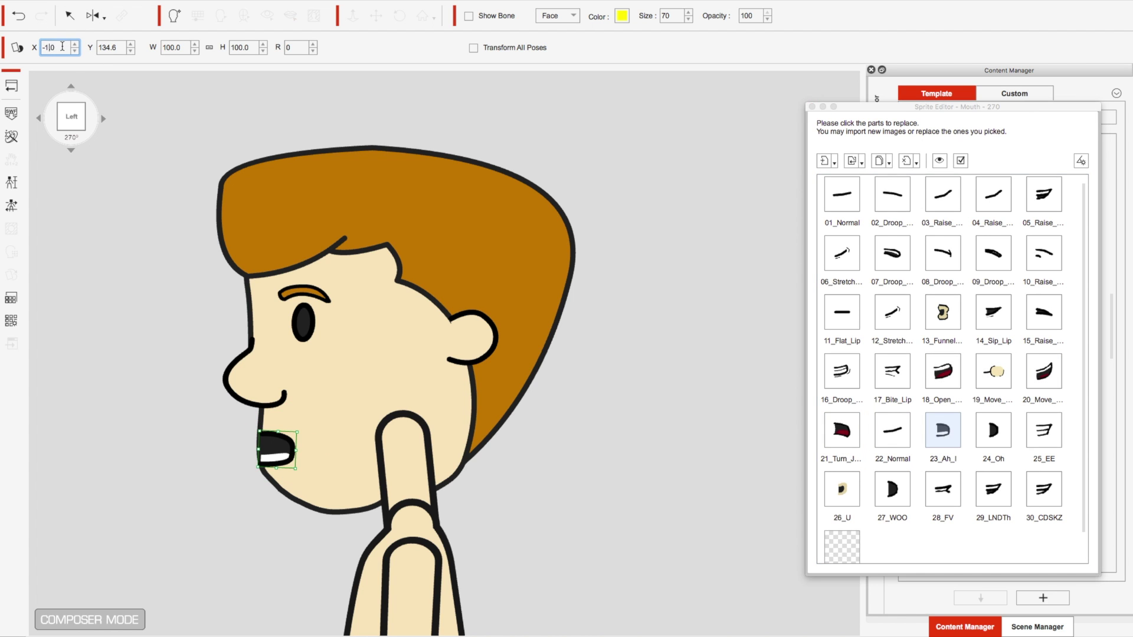
pyautogui.scroll(-1, 62, 46)
pyautogui.click(993, 430)
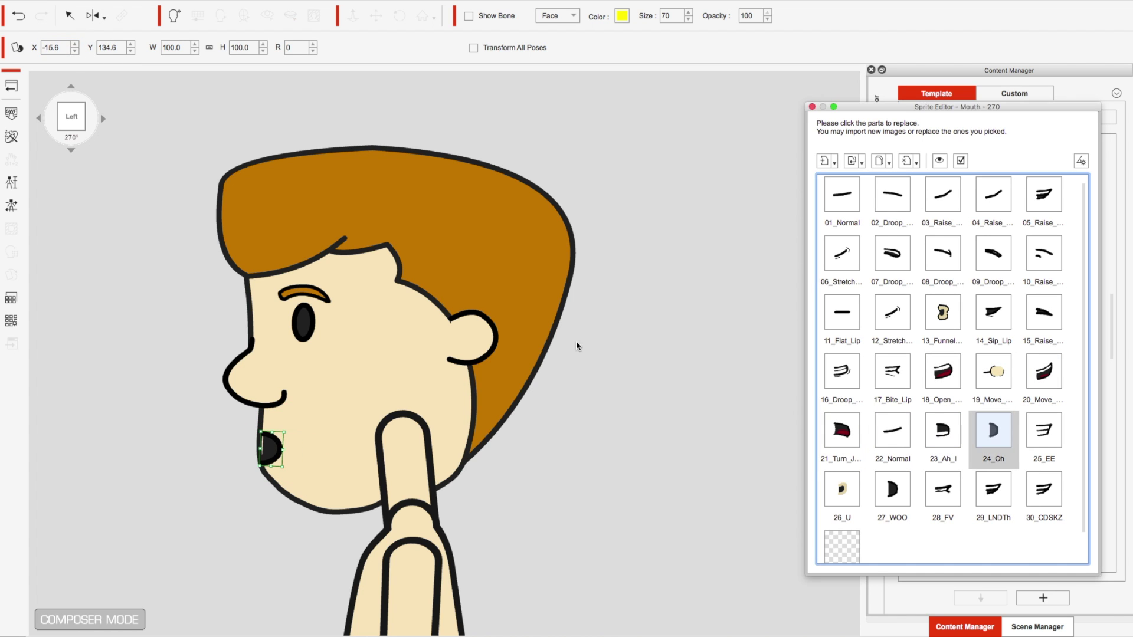
pyautogui.click(842, 489)
pyautogui.click(66, 47)
pyautogui.click(892, 488)
pyautogui.click(943, 488)
pyautogui.click(992, 488)
pyautogui.click(1043, 489)
pyautogui.click(811, 106)
# Return the character to Stage Mode and remove its object animation.
pyautogui.click(105, 119)
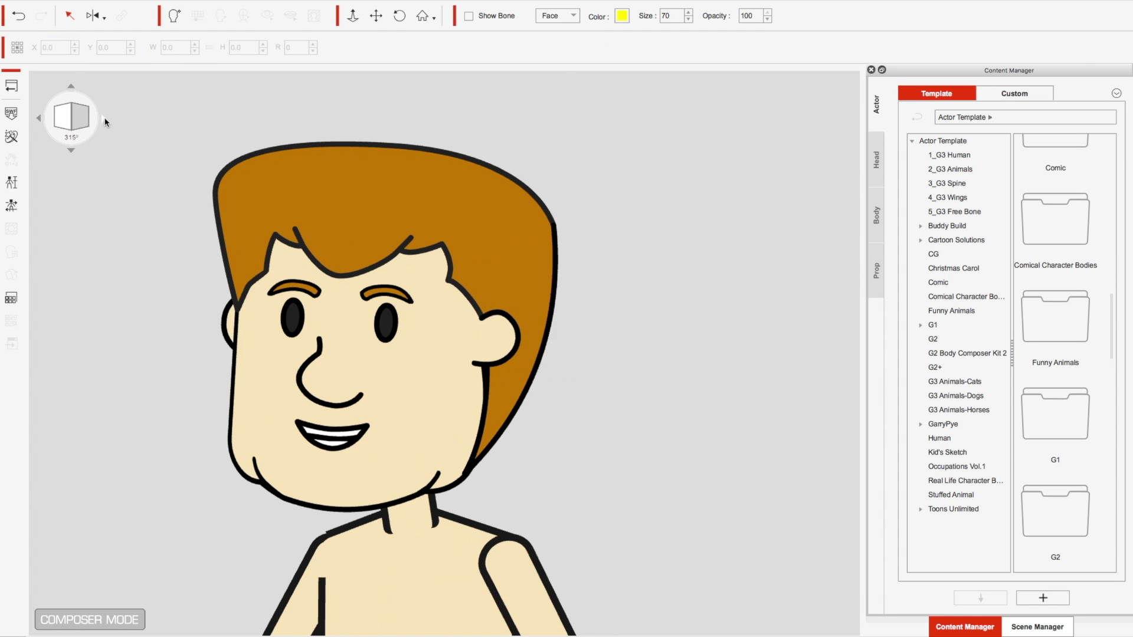
pyautogui.click(11, 86)
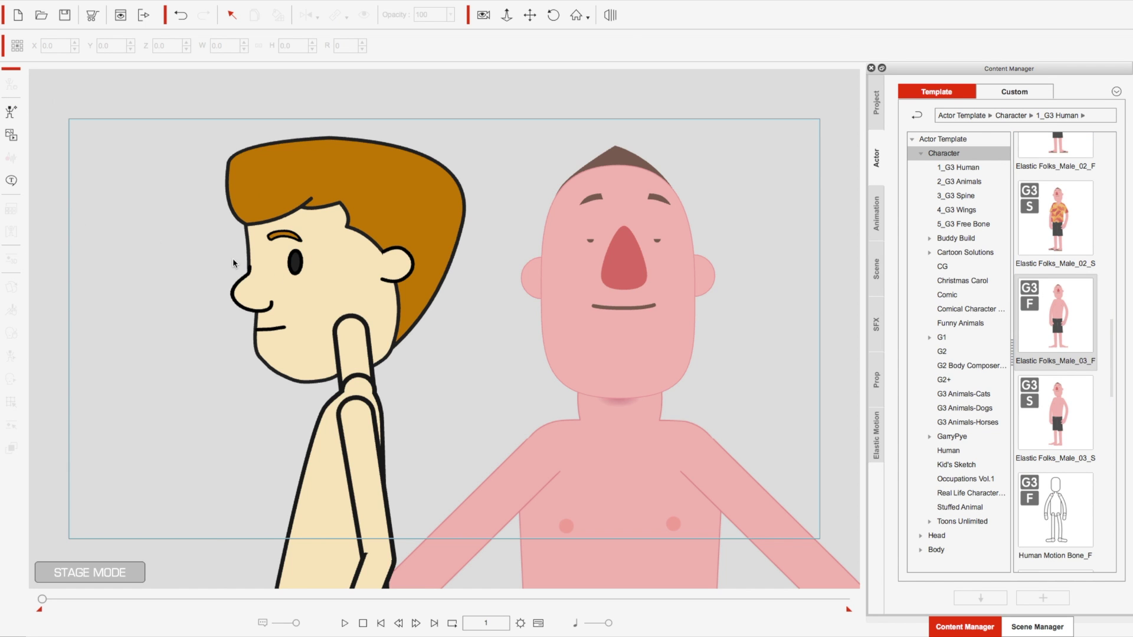
pyautogui.click(283, 272)
pyautogui.rightClick(283, 272)
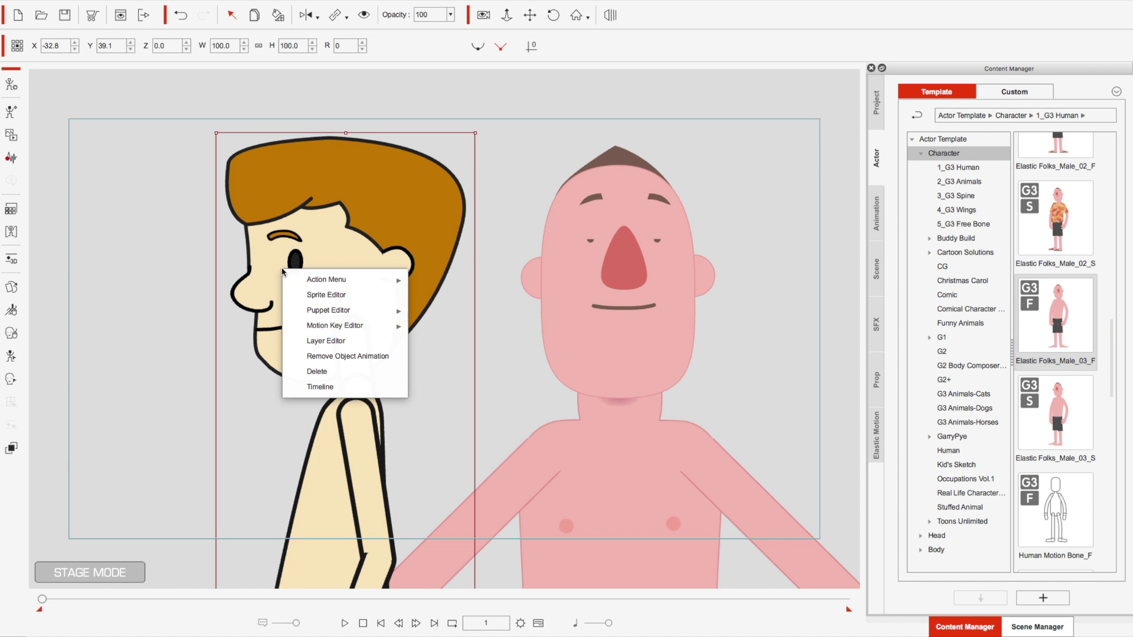
pyautogui.click(324, 354)
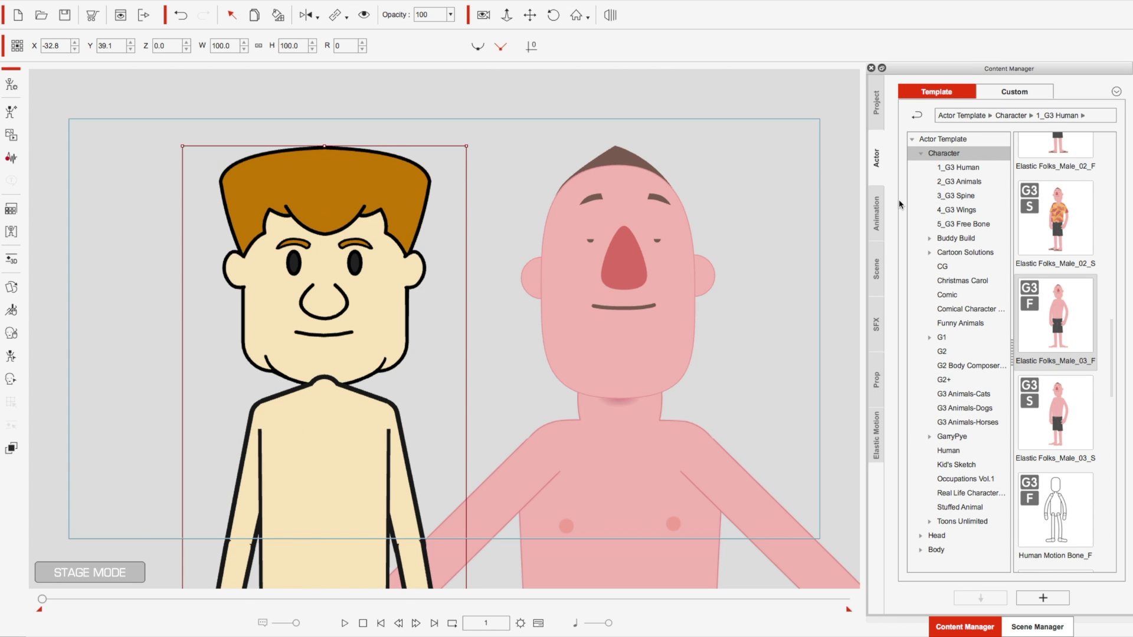
# Test the character with the Perform motions Ballet_Emma and Laugh_Walter from G2 and Phone_Walter from Perform Learning Kit.
pyautogui.click(877, 209)
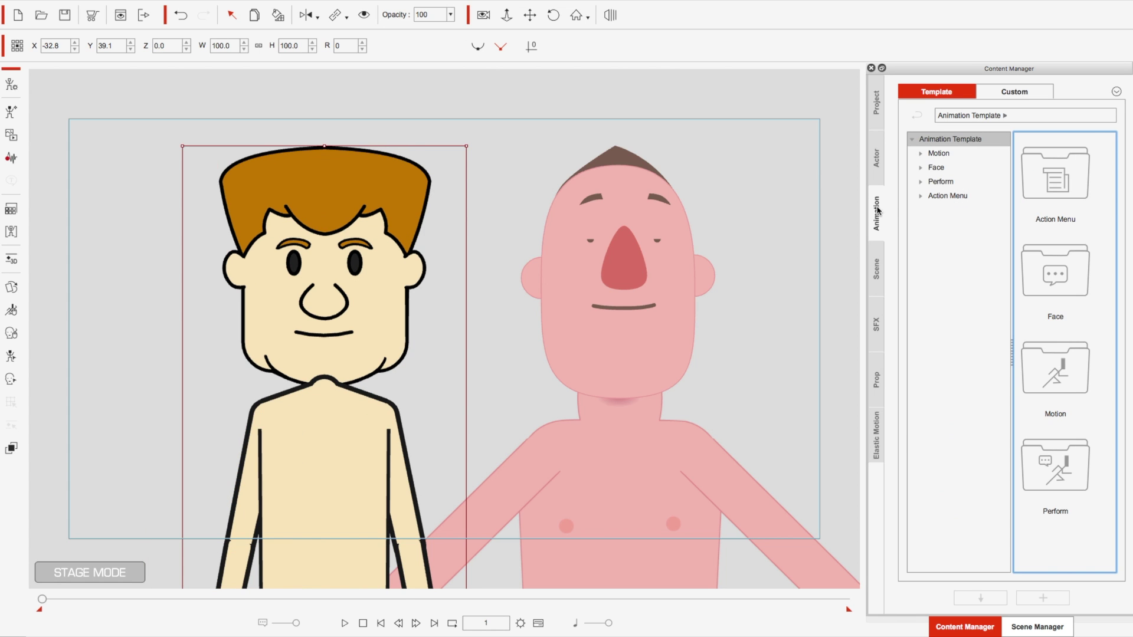
pyautogui.click(920, 183)
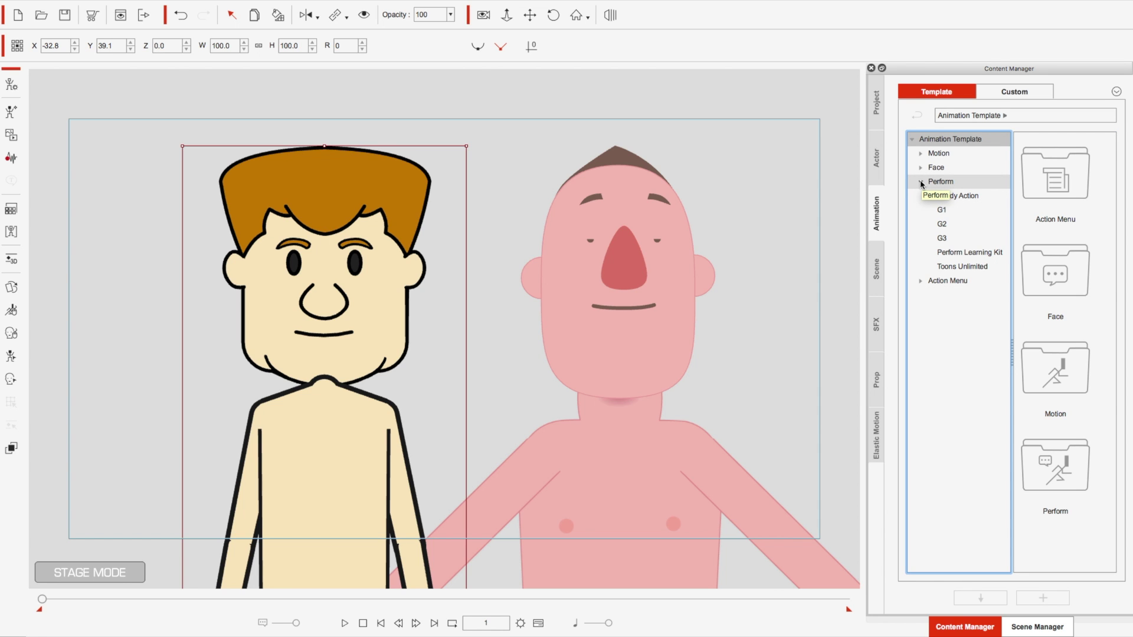
pyautogui.click(958, 229)
pyautogui.doubleClick(1065, 174)
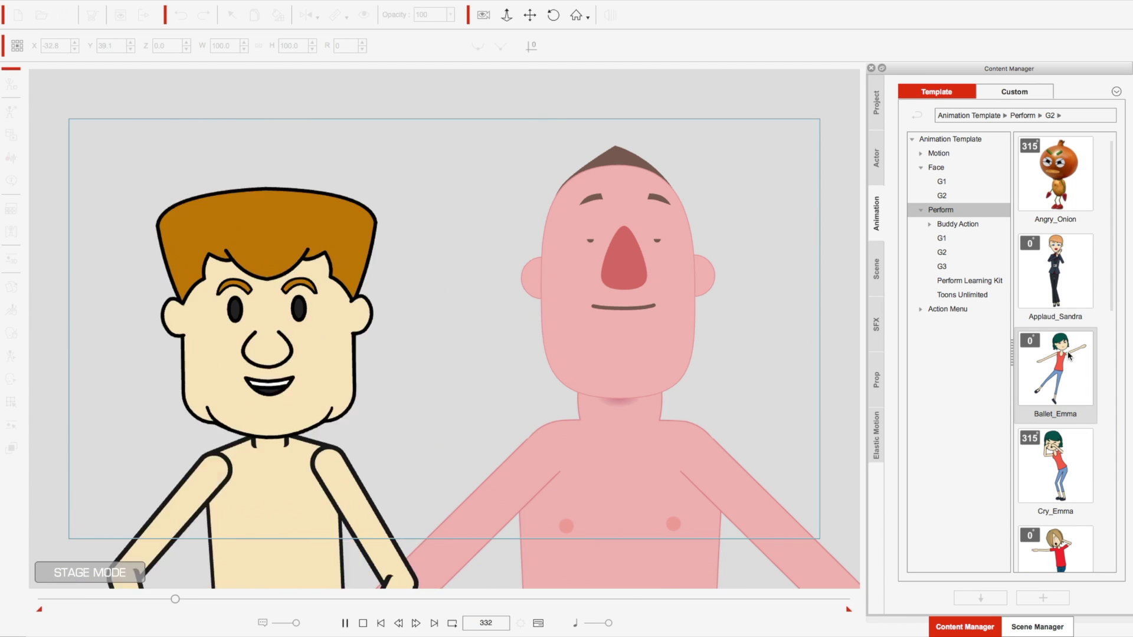
pyautogui.doubleClick(1056, 516)
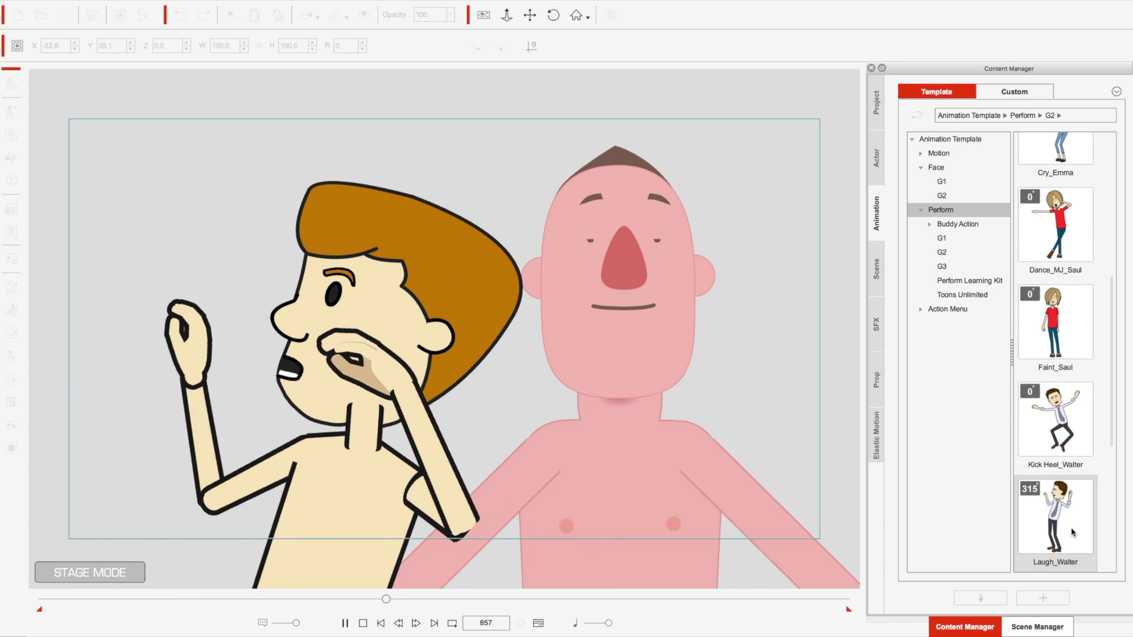
pyautogui.scroll(-3, 1065, 328)
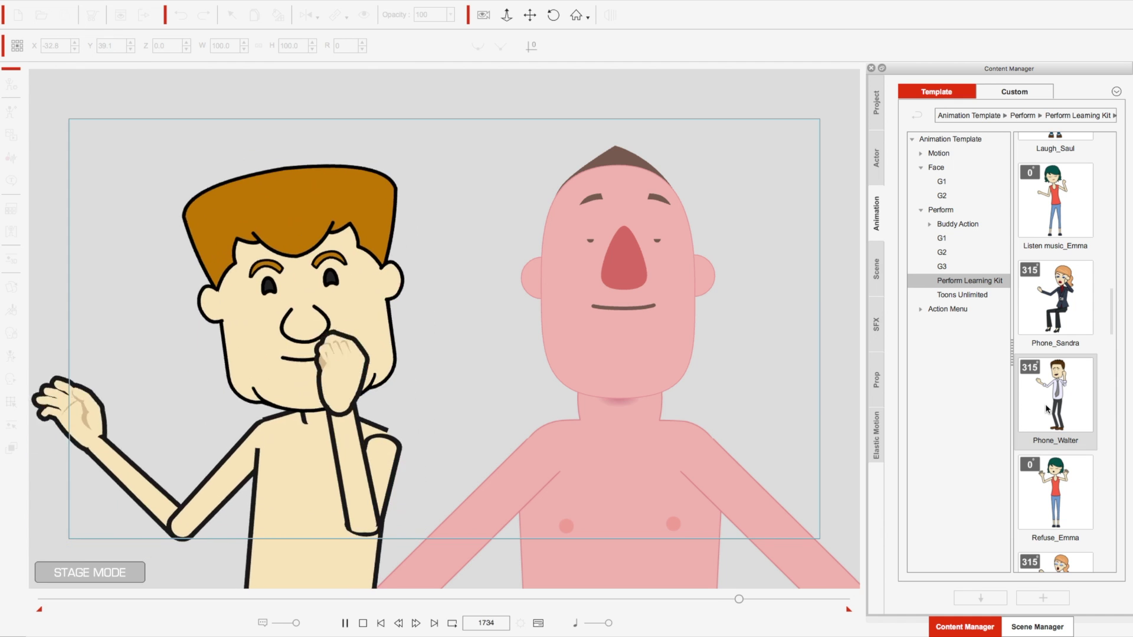
pyautogui.press('space')
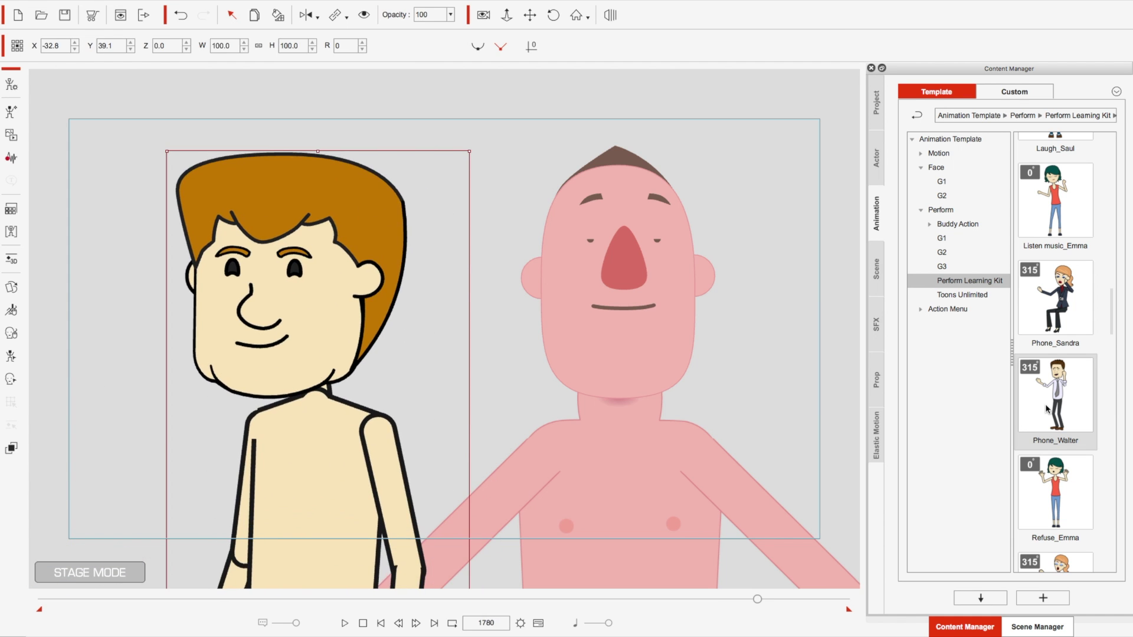
# Open the character in Composer Mode and save its head to the custom Head library as "Male Head".
pyautogui.click(11, 84)
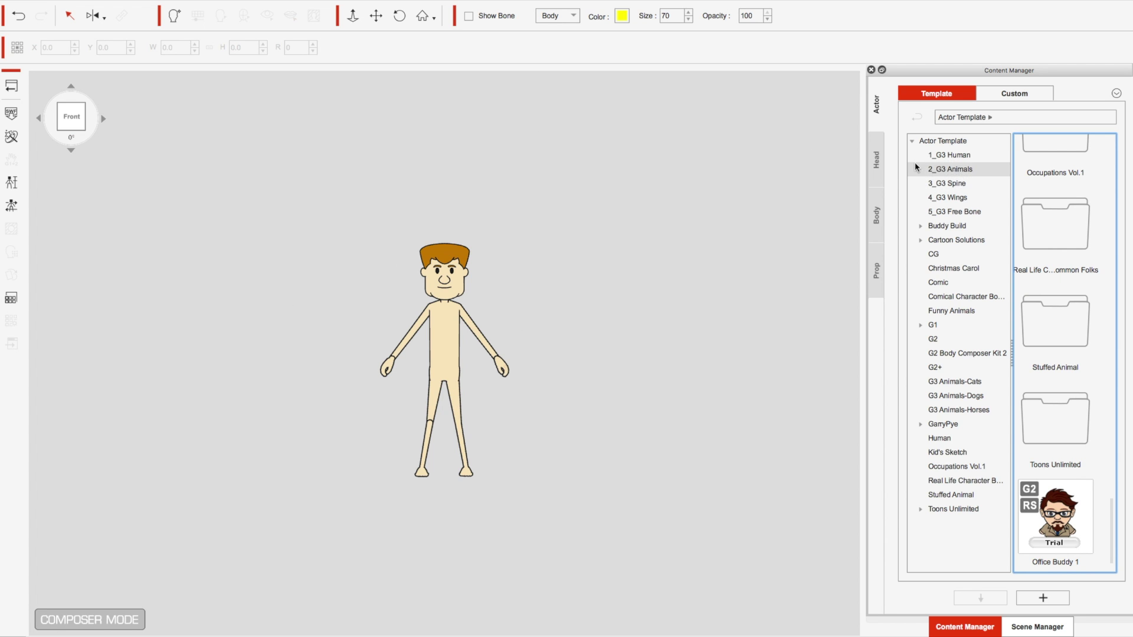
pyautogui.click(878, 159)
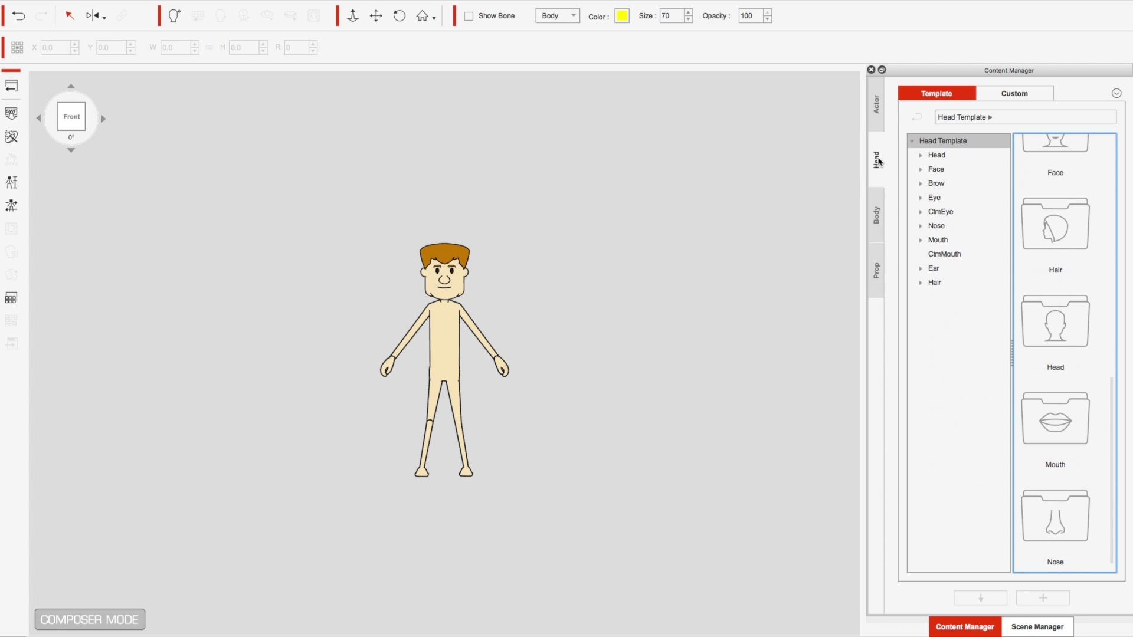
pyautogui.click(1014, 92)
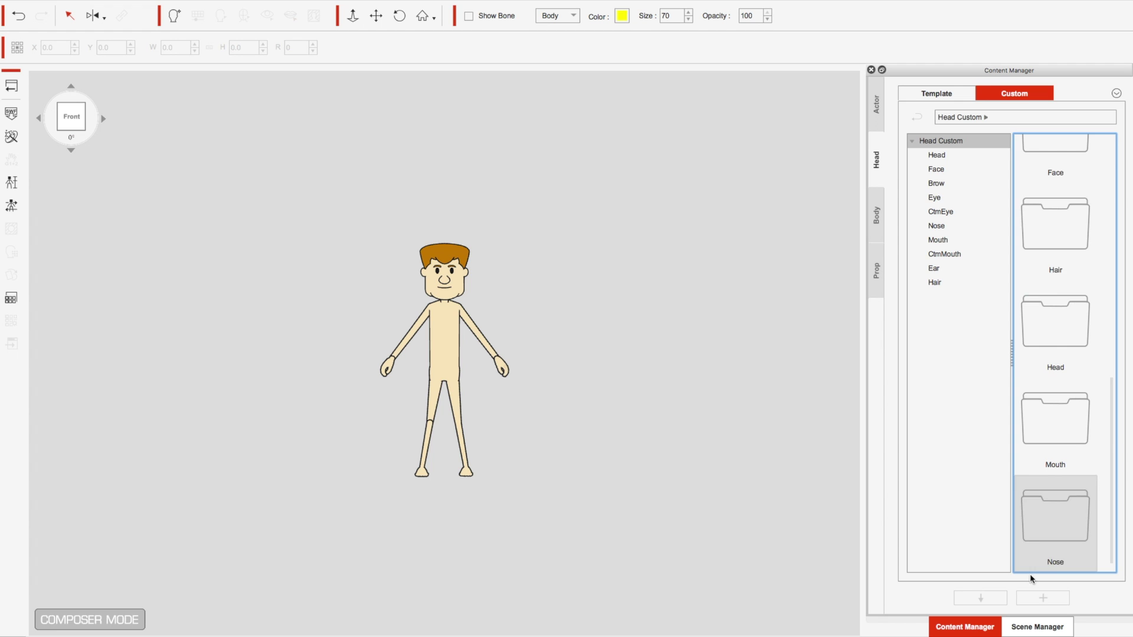
pyautogui.click(929, 155)
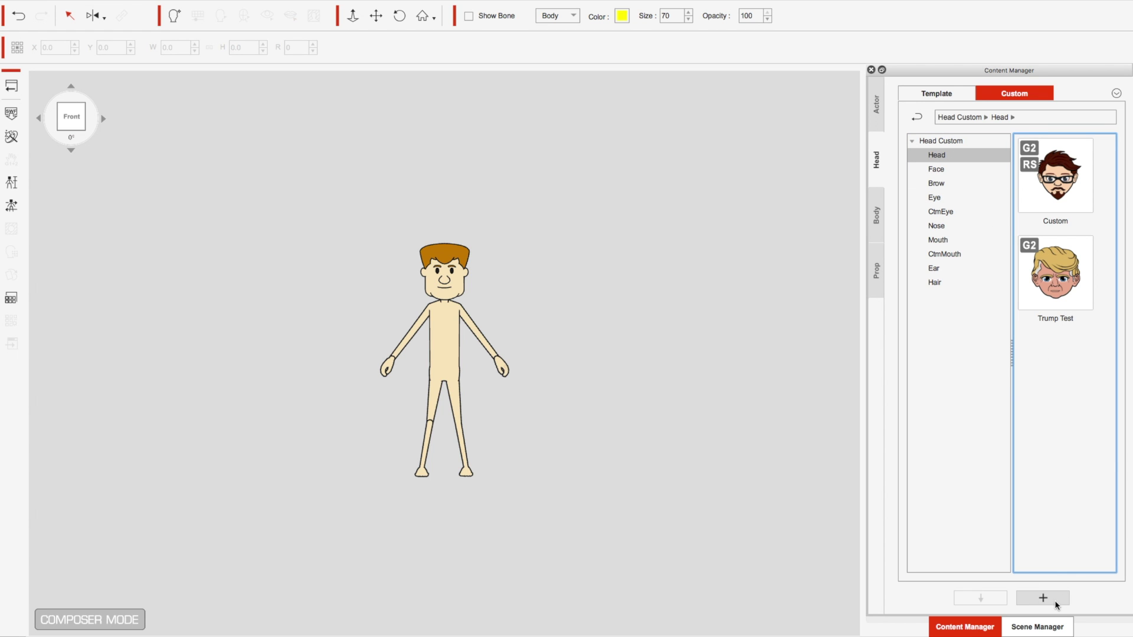
pyautogui.click(1046, 600)
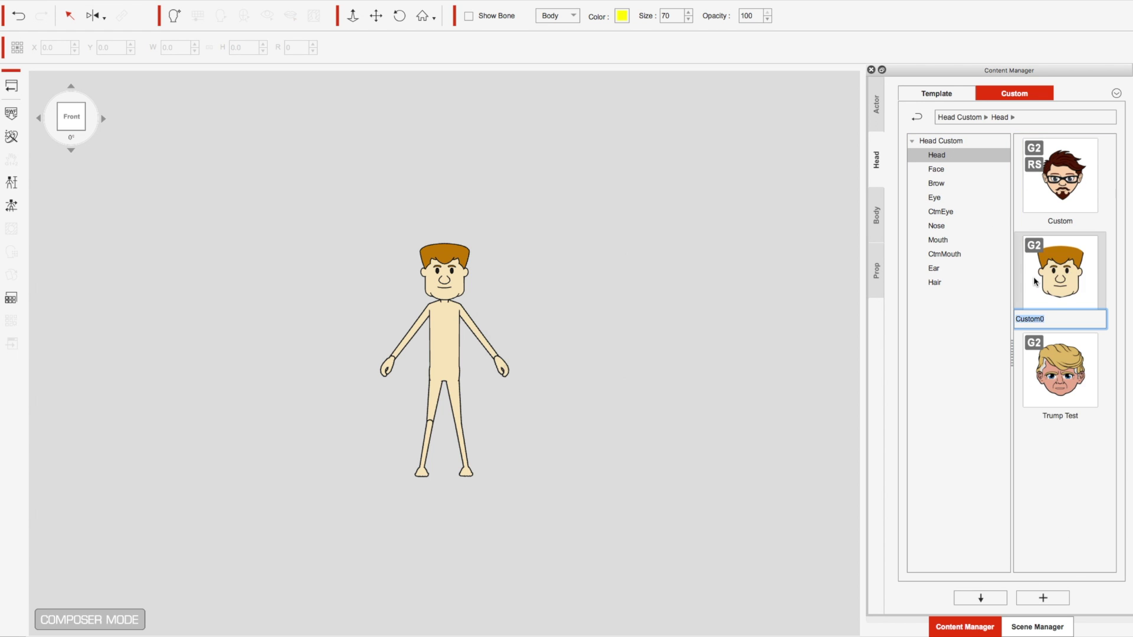
pyautogui.write('Male Head')
pyautogui.press('Return')
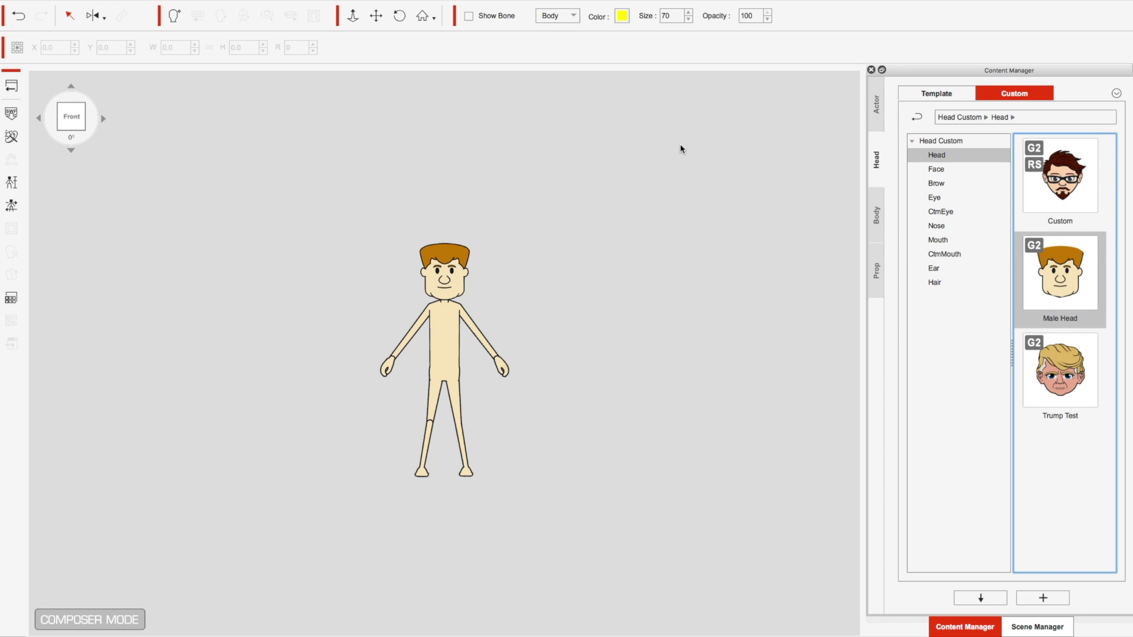
# Open the Vector Grouping Tool for the head and assign all same-colored face skin fills to the Skin01 group.
pyautogui.click(460, 289)
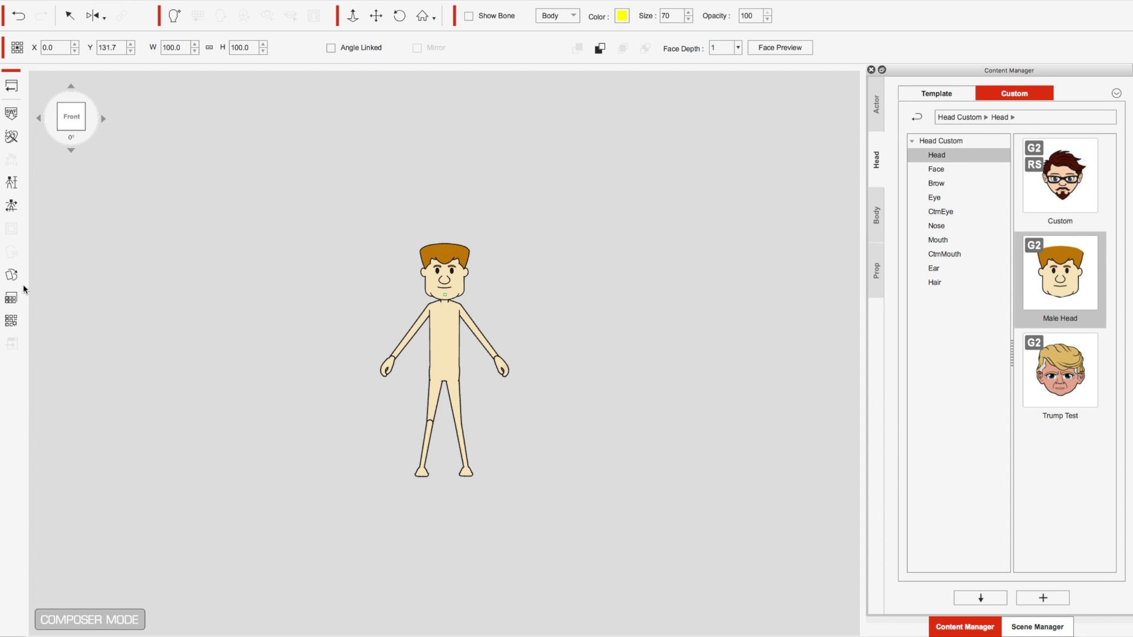
pyautogui.click(10, 321)
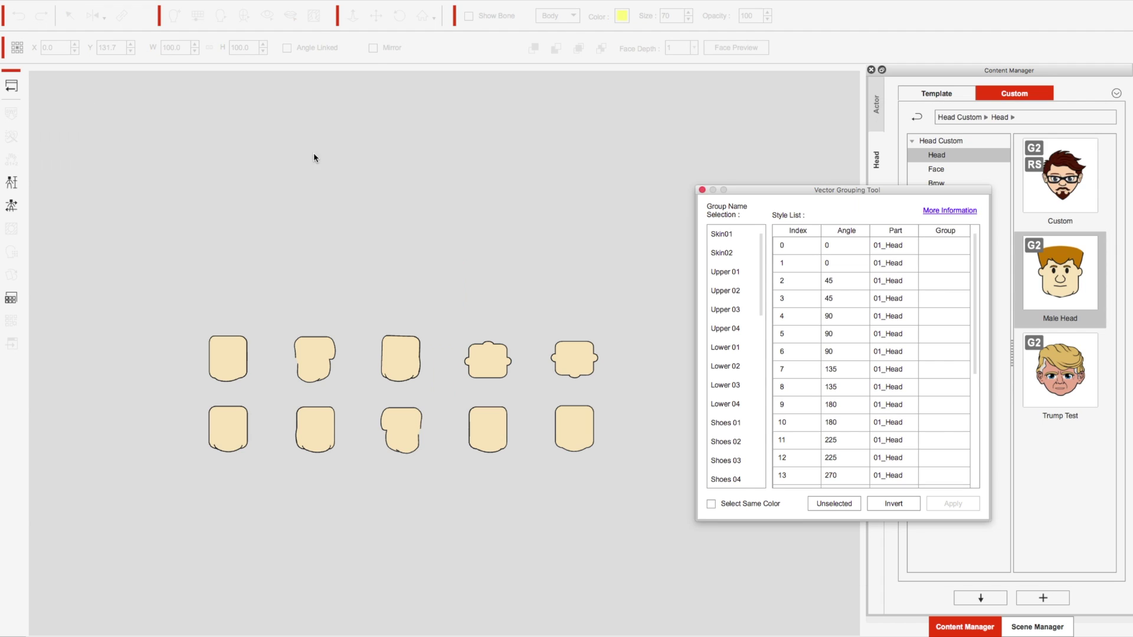
pyautogui.click(816, 246)
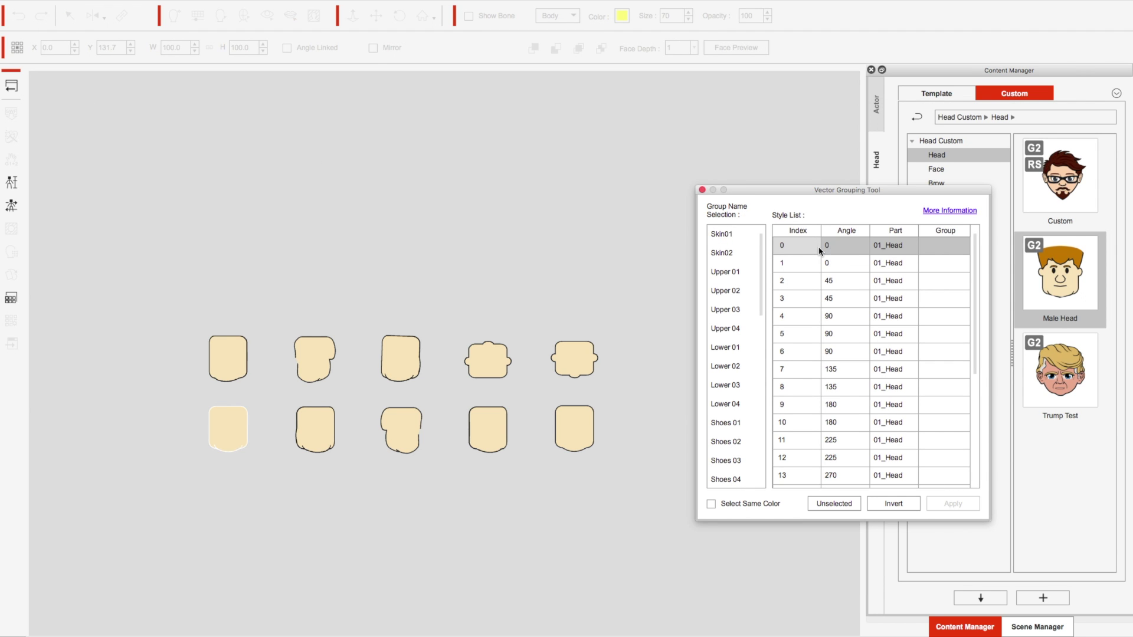
pyautogui.click(808, 264)
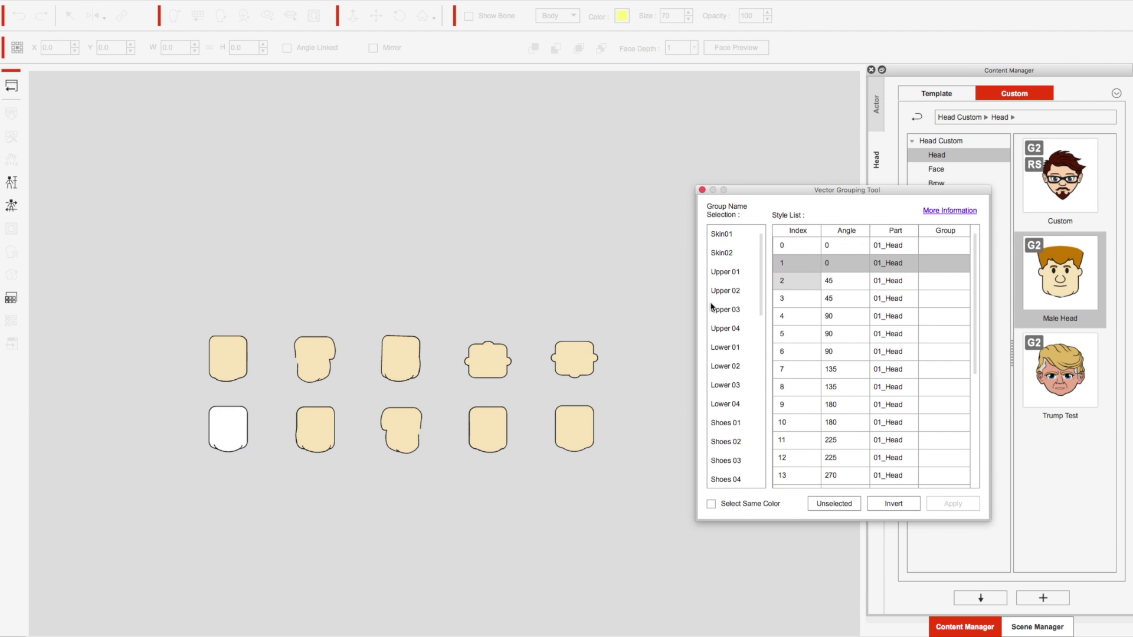
pyautogui.click(710, 504)
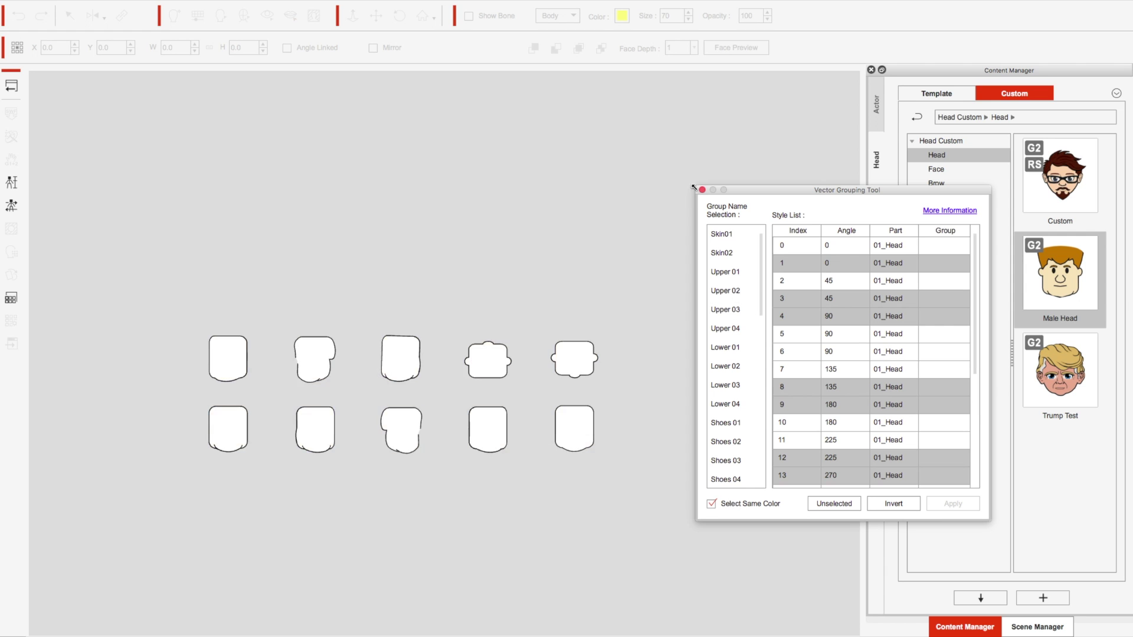
pyautogui.click(721, 234)
pyautogui.click(948, 505)
pyautogui.moveTo(781, 193); pyautogui.dragTo(663, 94)
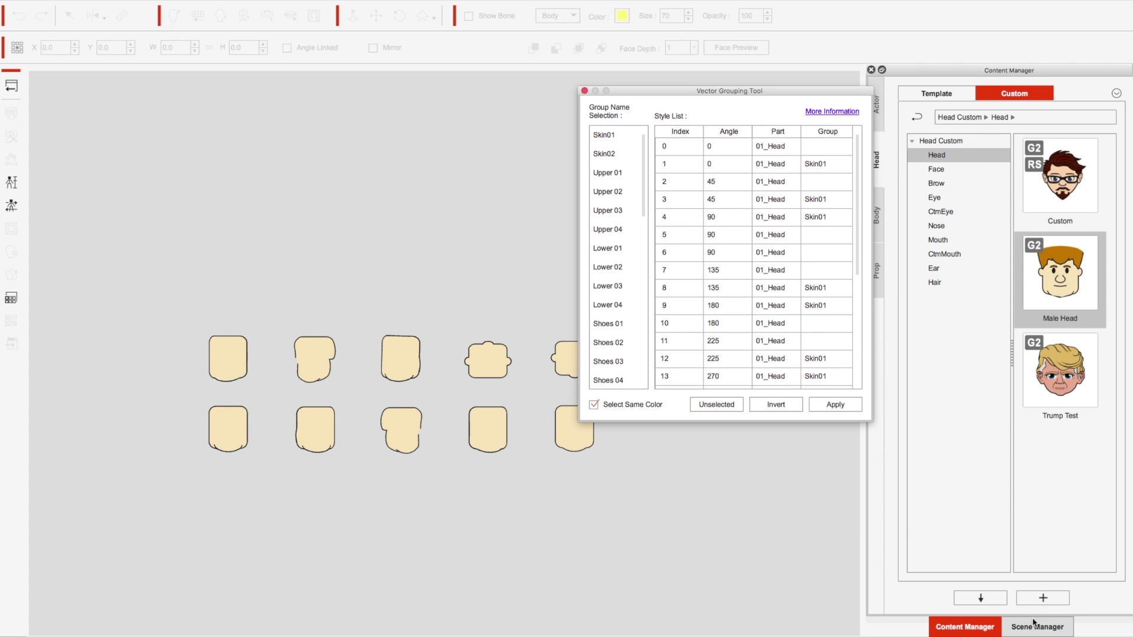
# Assign the same-colored fills of the Front Hair at all angles to the Hair 01 group.
pyautogui.click(1034, 627)
pyautogui.click(986, 92)
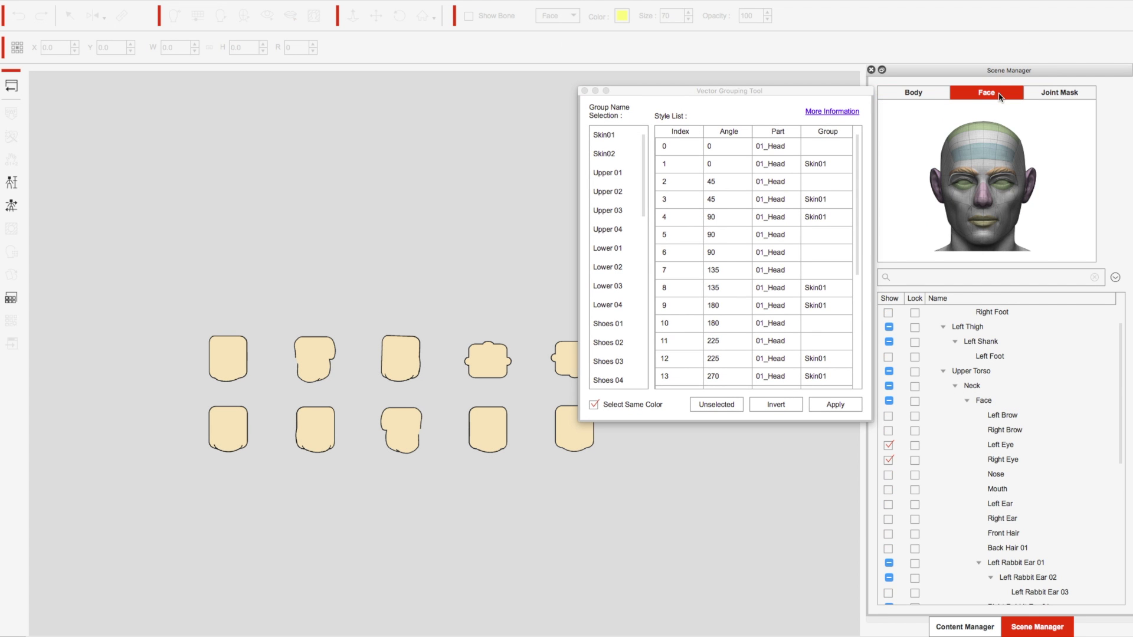
pyautogui.click(983, 156)
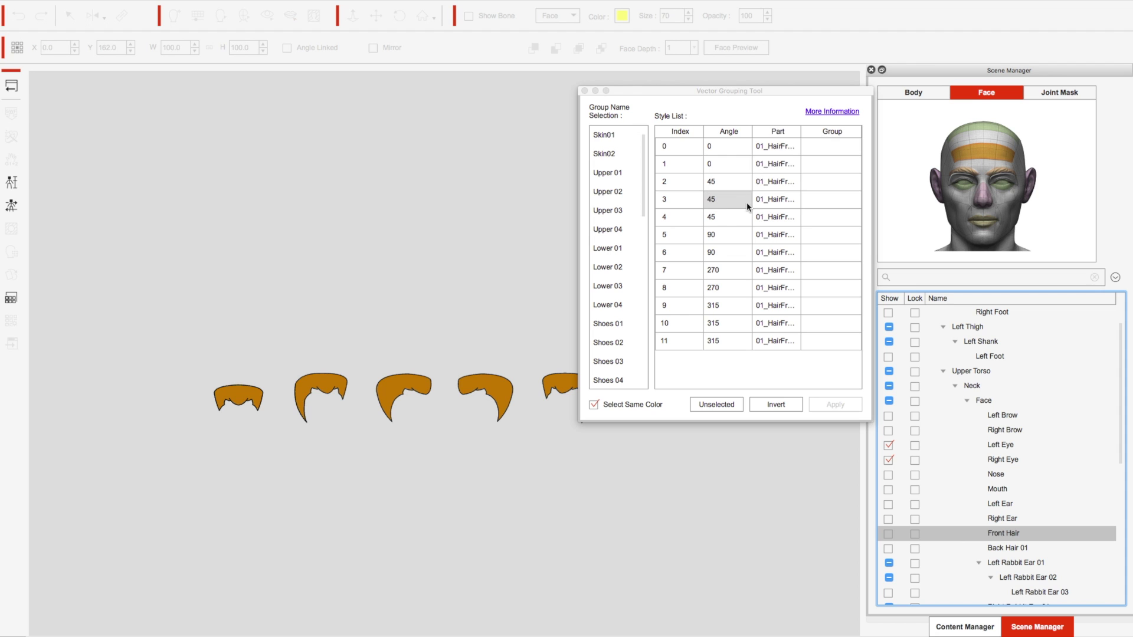
pyautogui.click(681, 147)
pyautogui.click(677, 162)
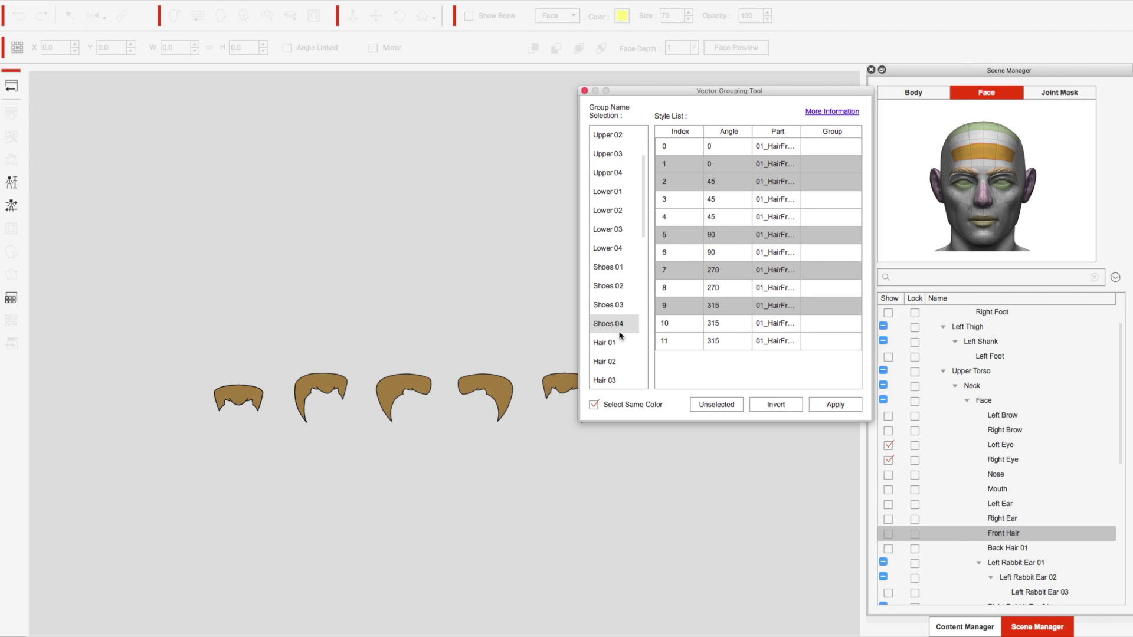
pyautogui.click(620, 371)
pyautogui.click(610, 399)
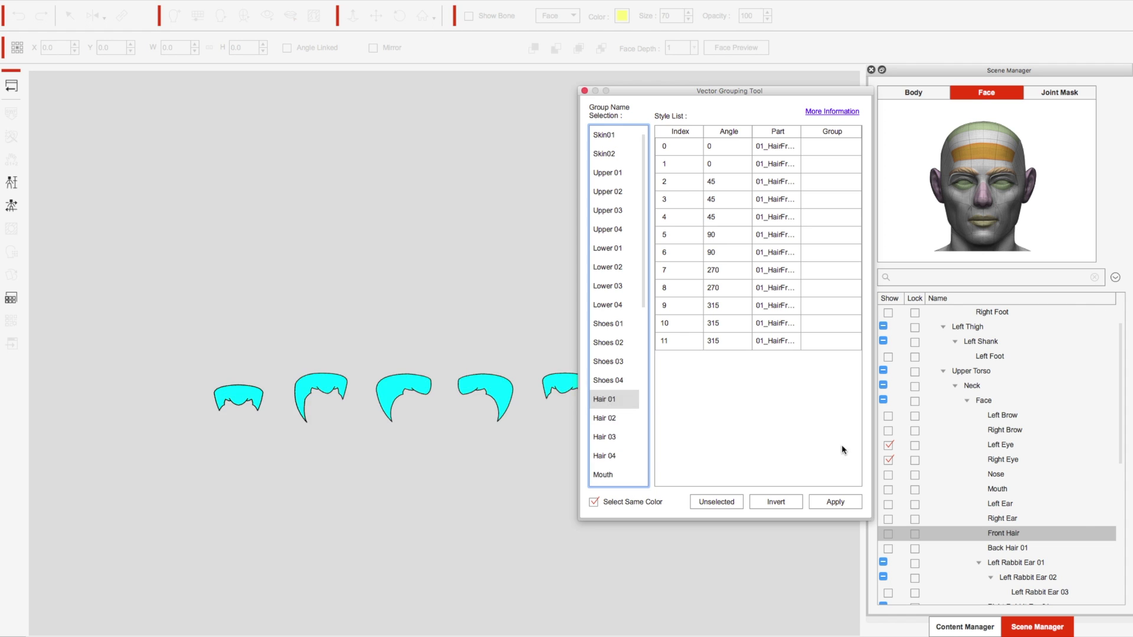
pyautogui.click(834, 501)
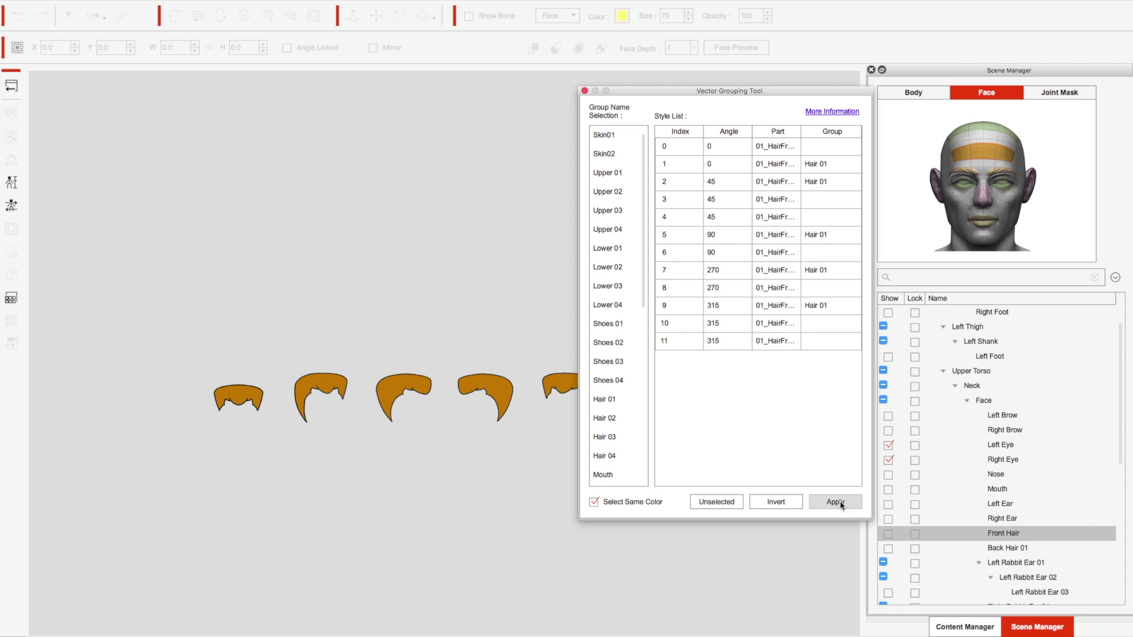
# Assign the orange fills of Back Hair 01 to the Hair 01 group.
pyautogui.click(981, 131)
pyautogui.click(981, 131)
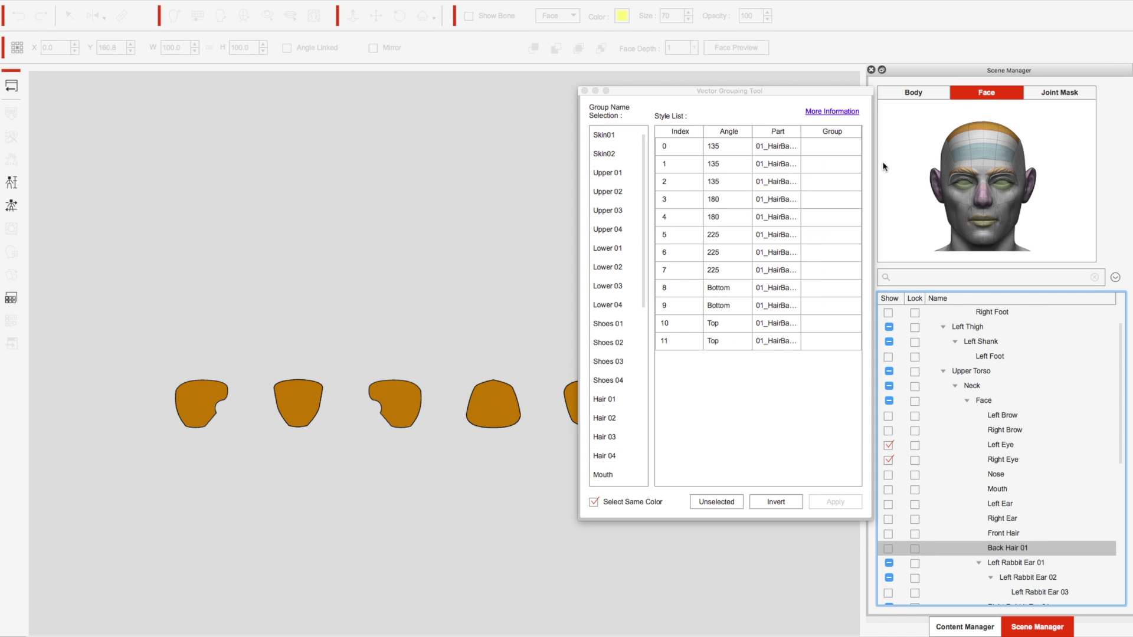
pyautogui.click(773, 147)
pyautogui.click(609, 399)
pyautogui.click(845, 505)
# Assign the skin fills of the right ear and the left ear to the Skin01 group.
pyautogui.click(936, 183)
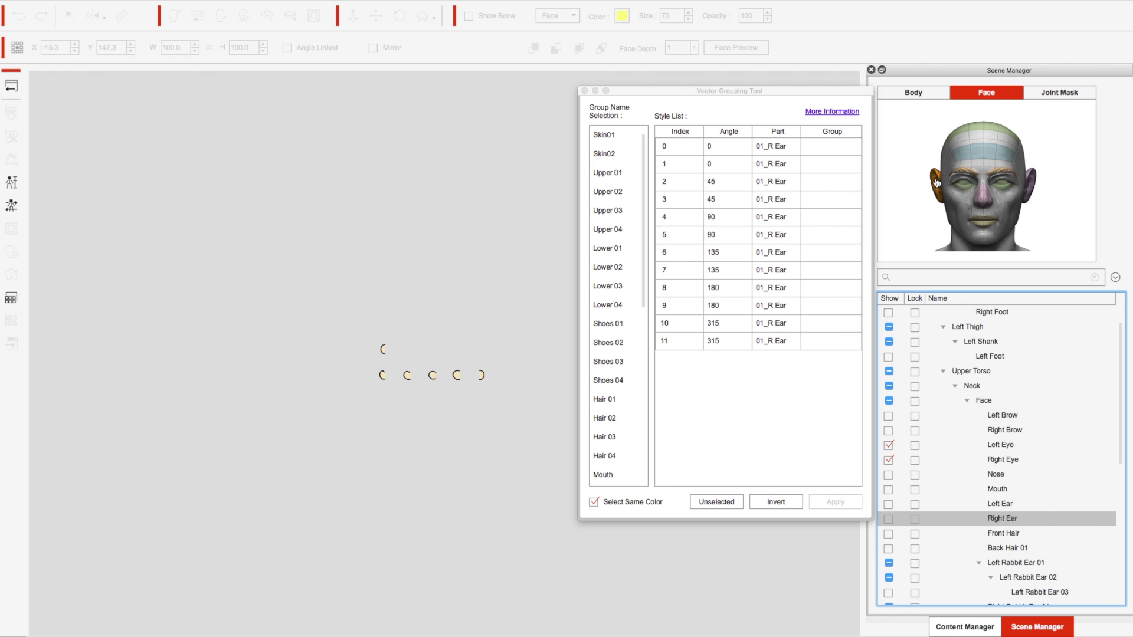
pyautogui.click(773, 147)
pyautogui.click(604, 135)
pyautogui.click(817, 507)
pyautogui.click(1029, 186)
pyautogui.click(676, 154)
pyautogui.click(604, 135)
pyautogui.click(835, 501)
# Assign the nose's skin fills to the Skin01 group.
pyautogui.click(982, 195)
pyautogui.click(676, 163)
pyautogui.click(604, 135)
pyautogui.click(820, 500)
# Enlarge the Vector Grouping Tool and assign the Left Brow's same-colored fills to the Brow group.
pyautogui.click(1001, 172)
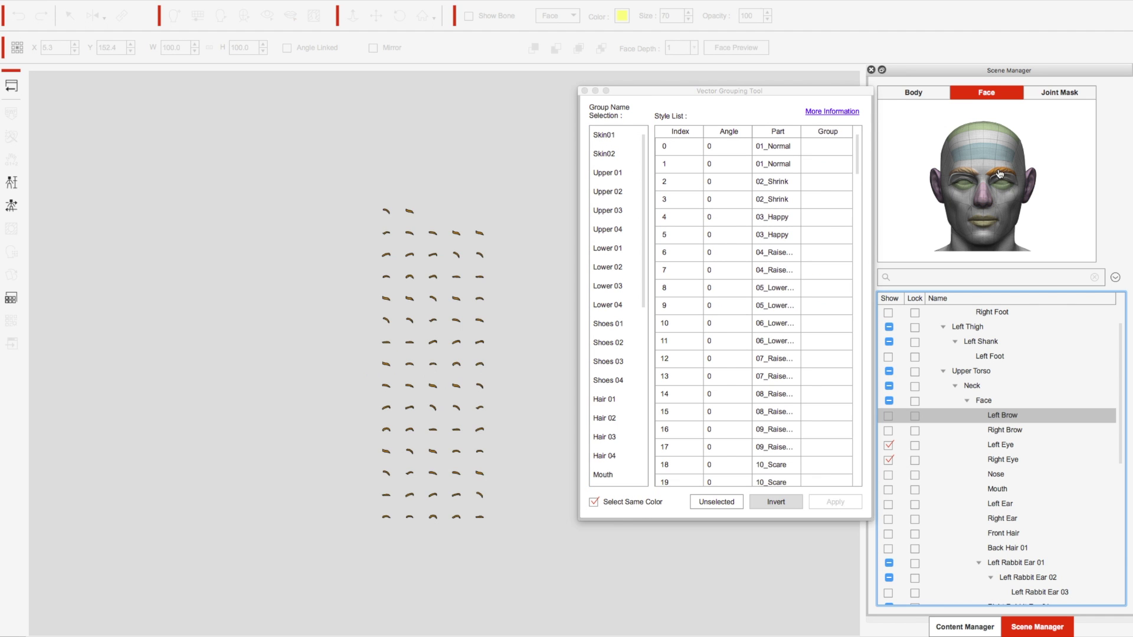
pyautogui.click(677, 196)
pyautogui.click(603, 483)
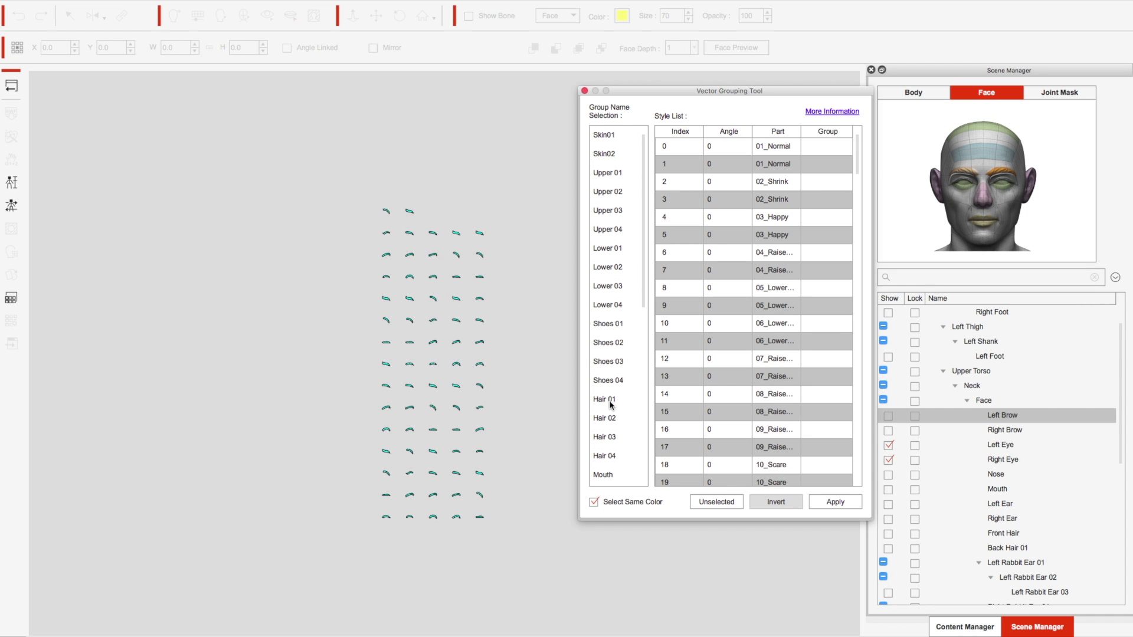
pyautogui.scroll(-3, 631, 383)
pyautogui.scroll(3, 637, 460)
pyautogui.moveTo(676, 521); pyautogui.dragTo(675, 632)
pyautogui.moveTo(640, 435); pyautogui.dragTo(589, 533)
pyautogui.click(597, 552)
pyautogui.click(829, 614)
# Find the white teeth fills among the mouth sprites and assign them to the Teeth group.
pyautogui.click(986, 225)
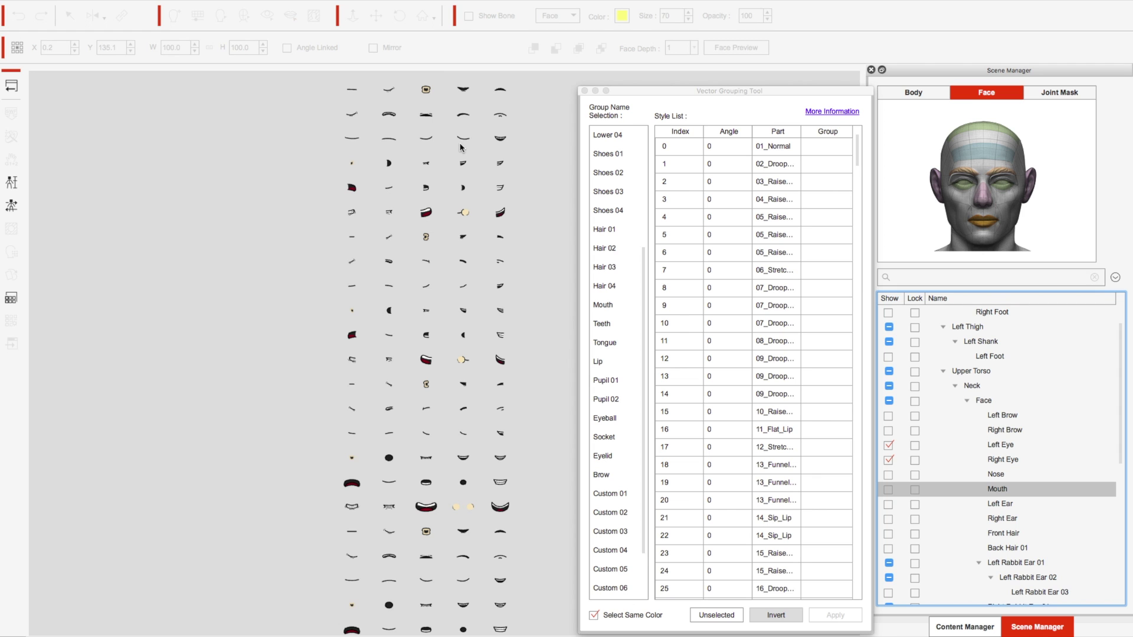
pyautogui.click(666, 164)
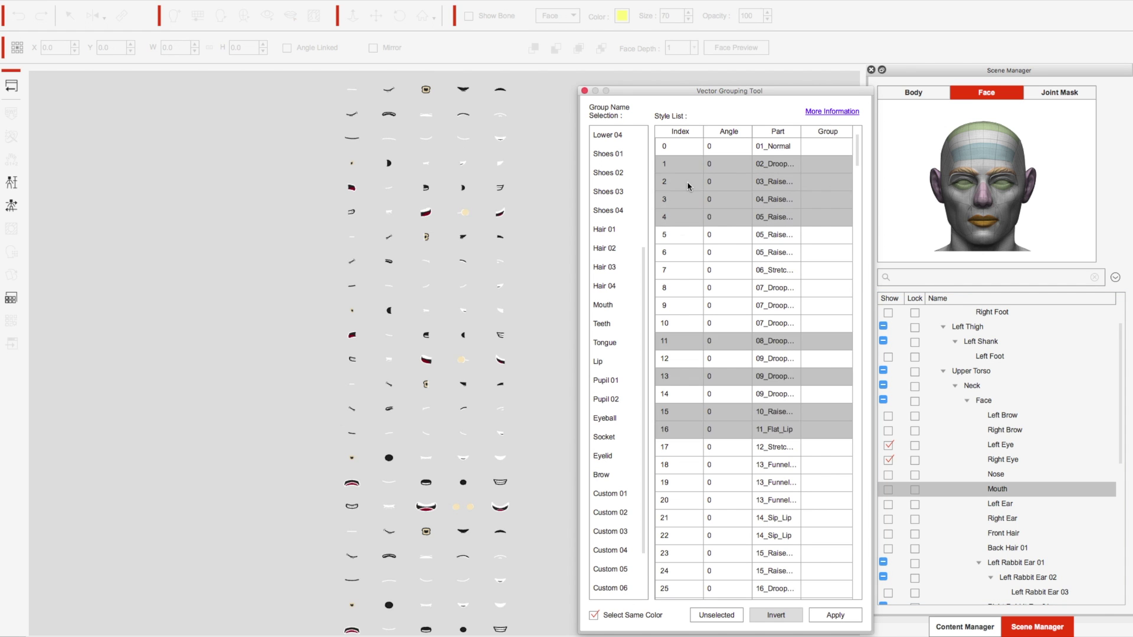
pyautogui.click(677, 257)
pyautogui.click(678, 288)
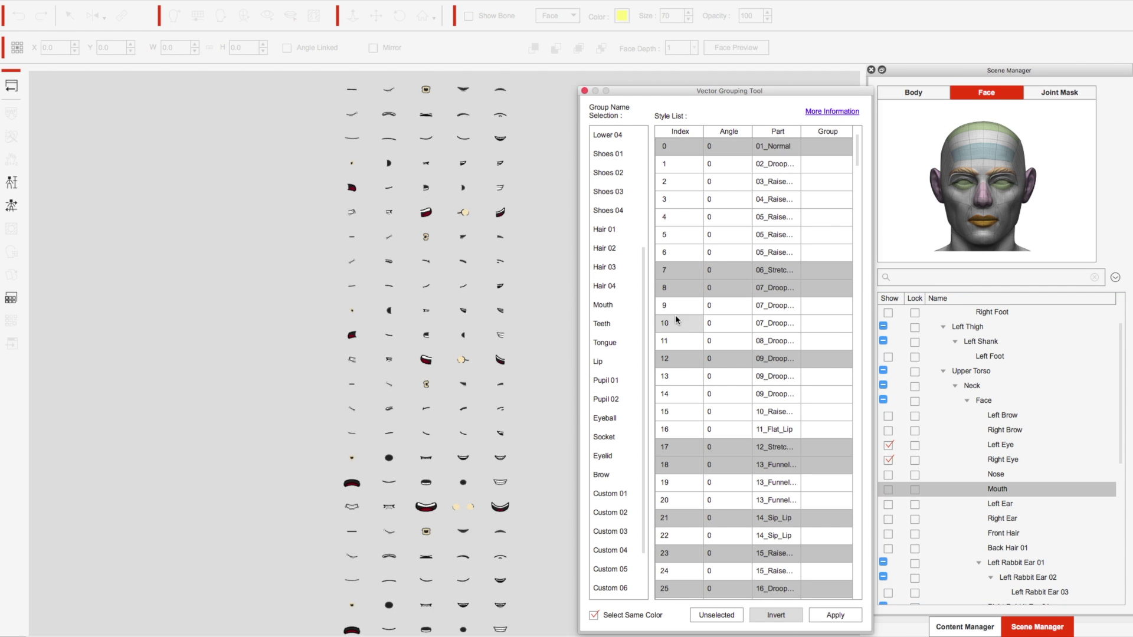
pyautogui.scroll(2, 435, 397)
pyautogui.scroll(2, 435, 397)
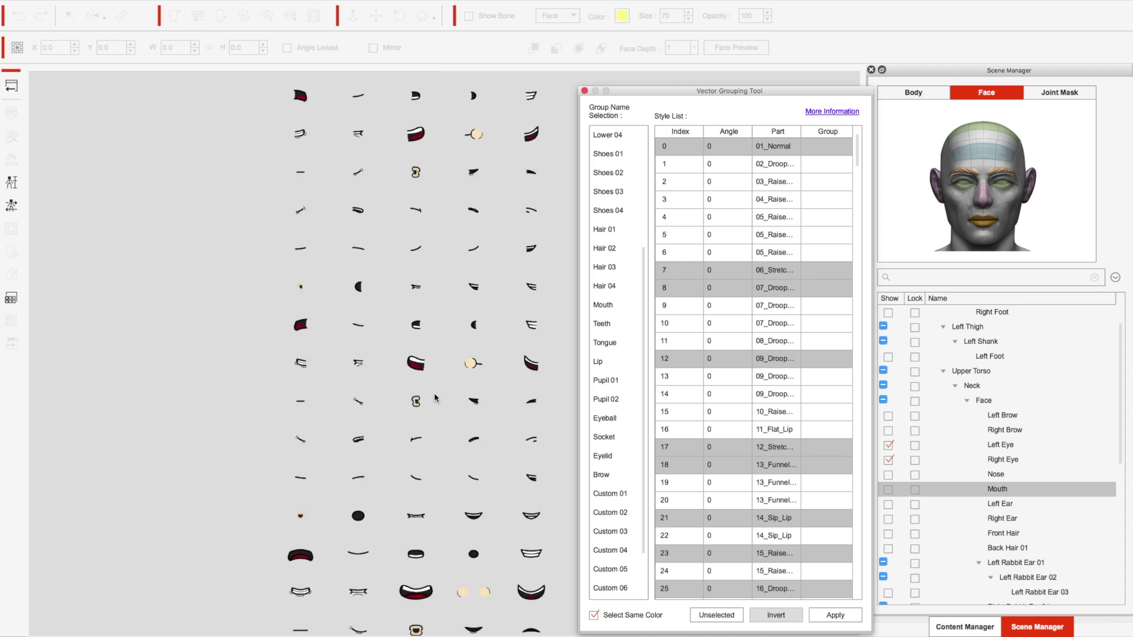
pyautogui.click(695, 305)
pyautogui.click(602, 323)
pyautogui.click(834, 615)
# Assign the skin-colored fill of the 13_Funnel mouth sprite to the Skin02 group.
pyautogui.click(683, 428)
pyautogui.click(688, 482)
pyautogui.scroll(3, 619, 379)
pyautogui.click(840, 616)
pyautogui.scroll(-1, 817, 466)
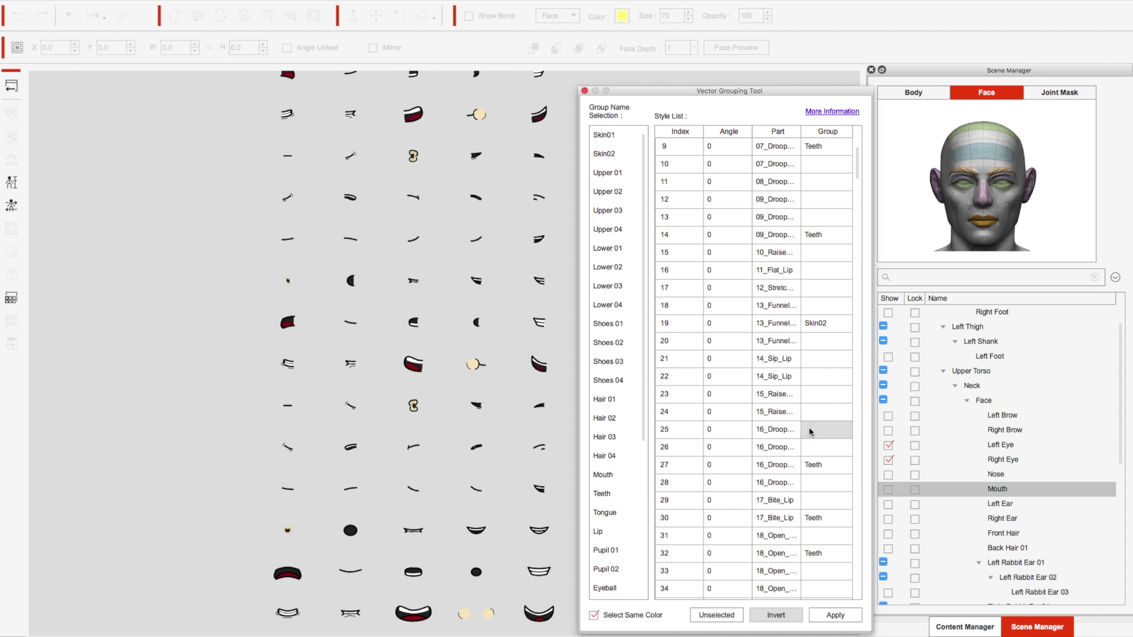
# Assign the skin-colored fill of the 19_Move mouth sprite at index 36 to the Skin01 group.
pyautogui.click(819, 483)
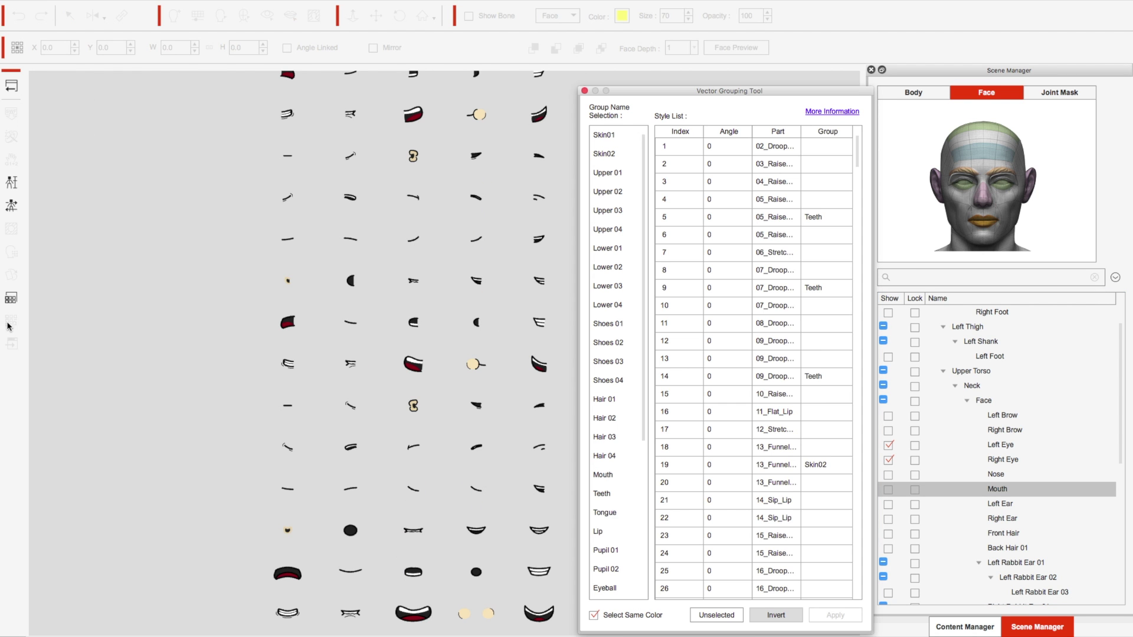
pyautogui.click(859, 192)
pyautogui.click(834, 323)
pyautogui.click(814, 341)
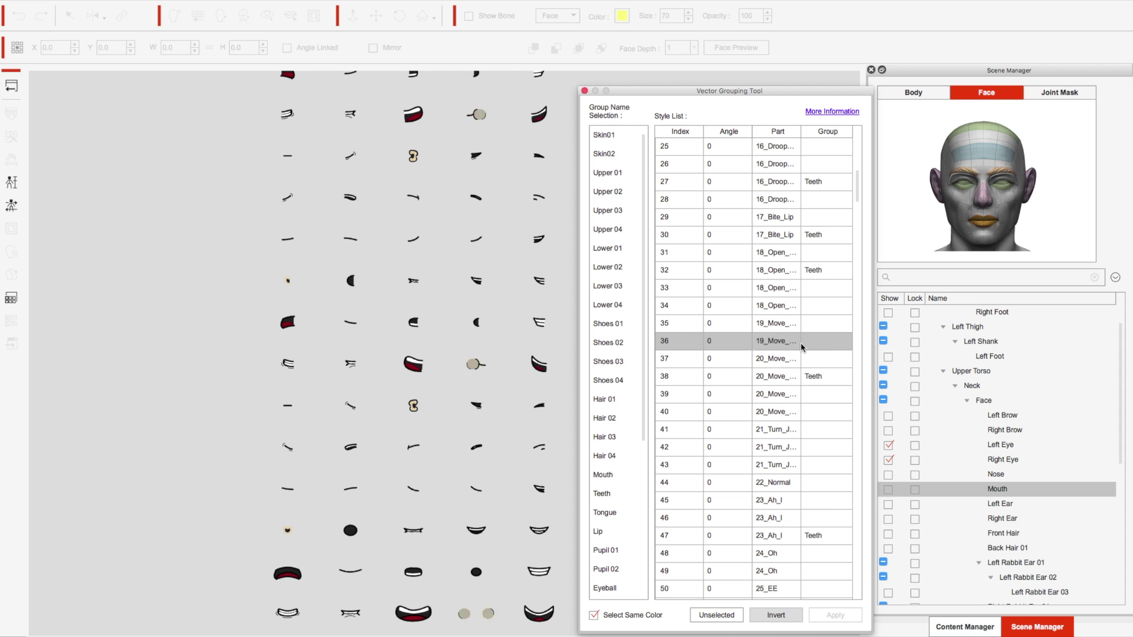
pyautogui.click(603, 134)
pyautogui.click(834, 615)
# Assign the red tongue fills of the mouth sprites to the Tongue group and close the Vector Grouping Tool.
pyautogui.click(823, 429)
pyautogui.click(823, 465)
pyautogui.click(604, 512)
pyautogui.click(834, 615)
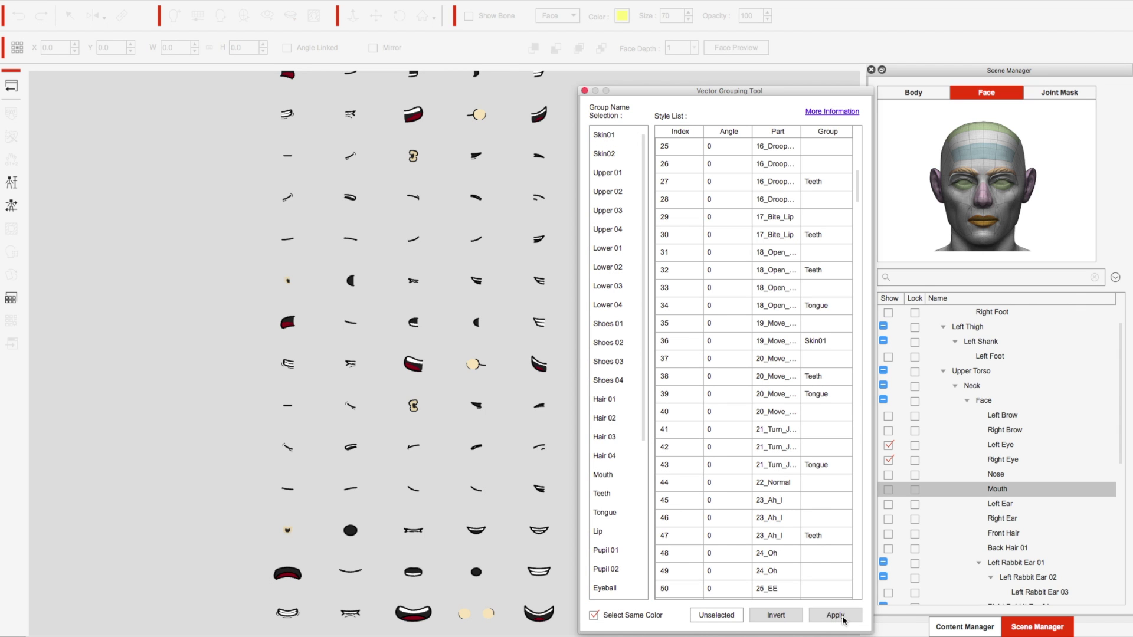
pyautogui.click(584, 91)
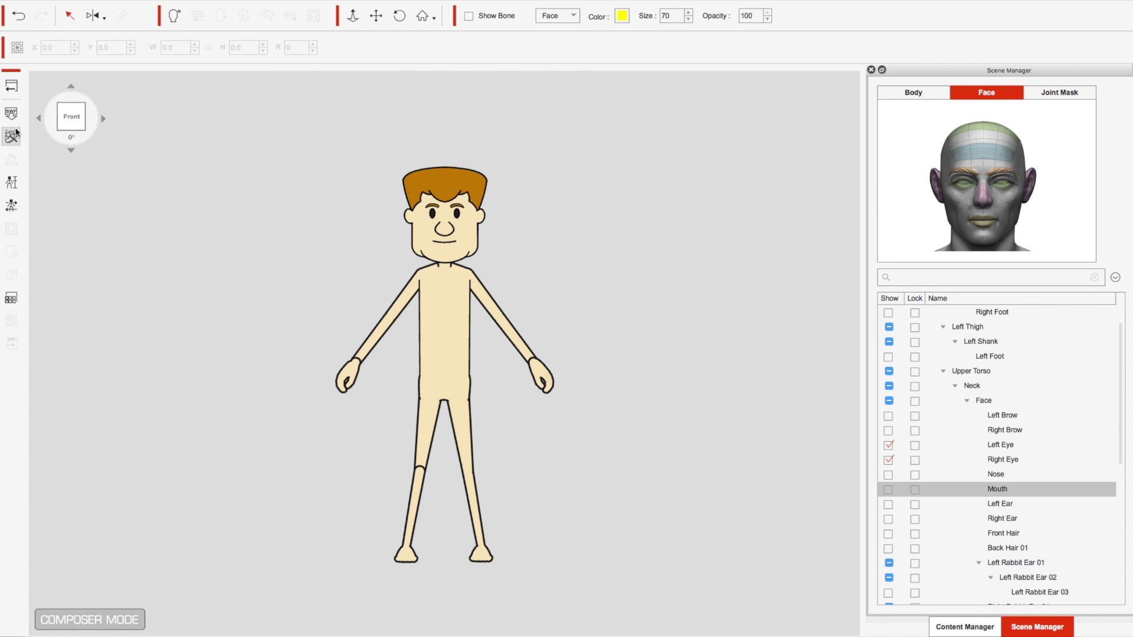
# Open Render Style, try the Line Art and Grayscale styles, and apply Neon to the character.
pyautogui.click(17, 298)
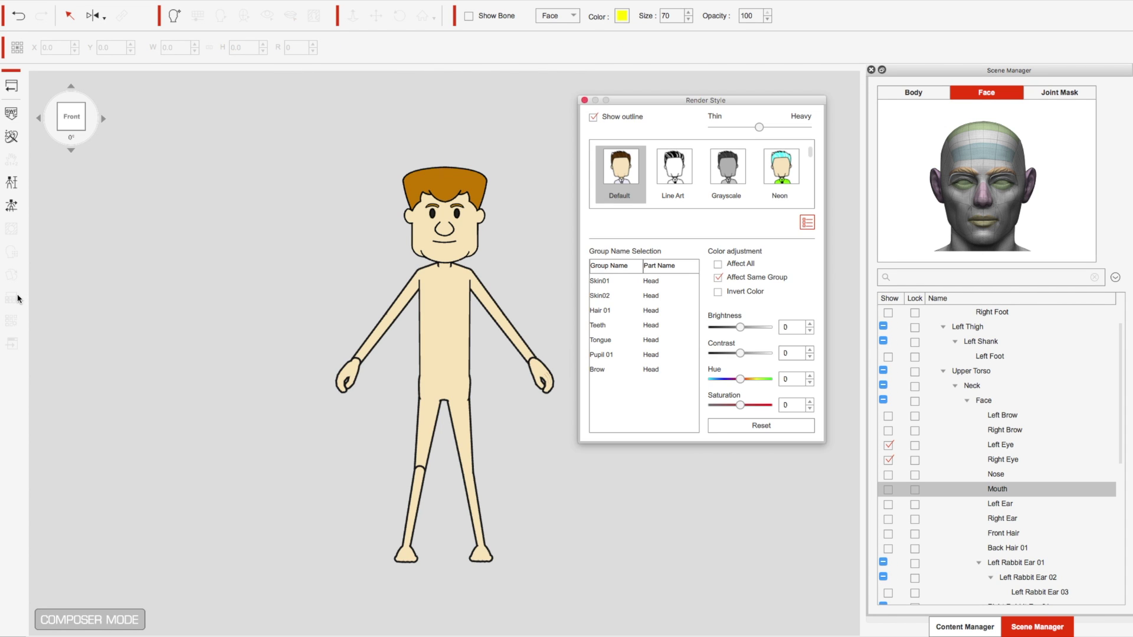
pyautogui.click(675, 158)
pyautogui.click(725, 167)
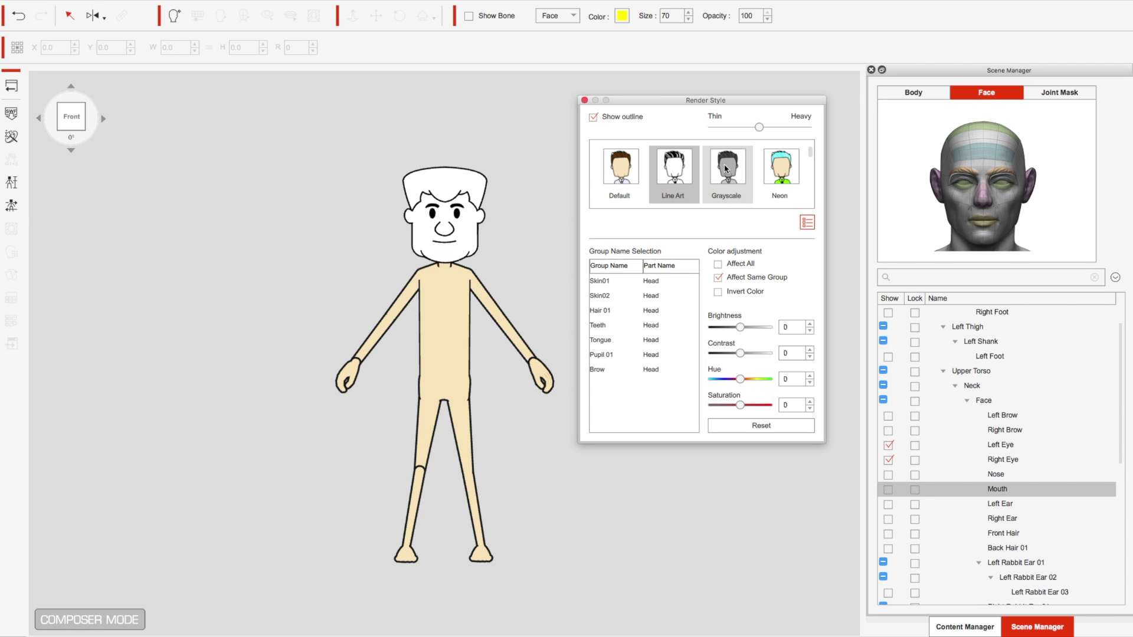
pyautogui.click(781, 173)
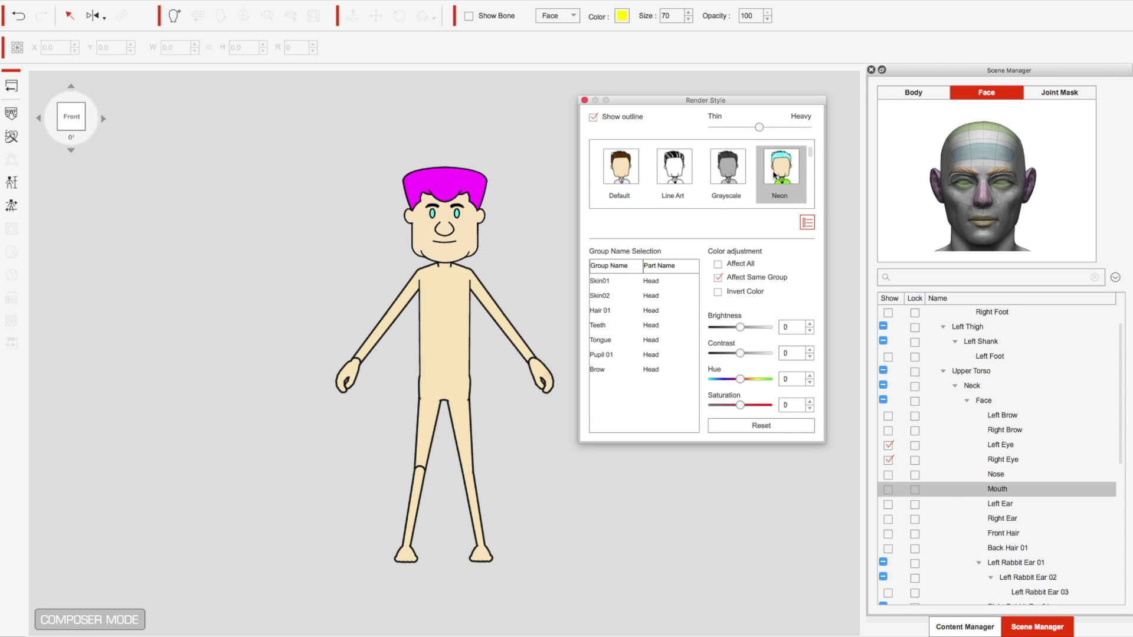
# Turn the character through its side and back angles, then the bottom and top views, to examine the grouped colors.
pyautogui.click(38, 120)
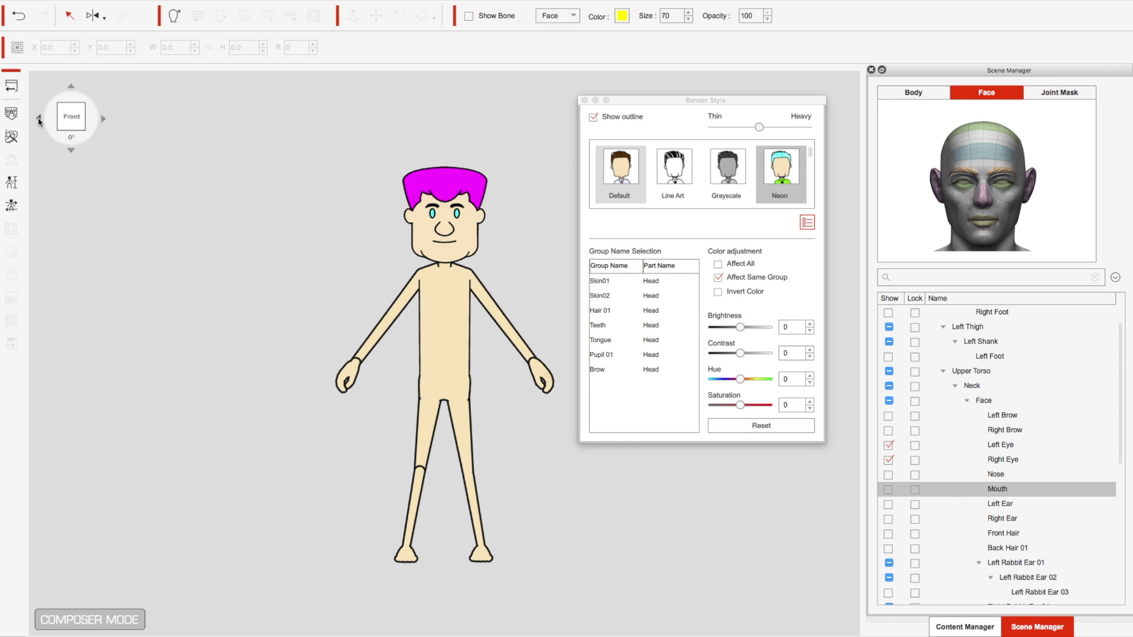
pyautogui.click(38, 121)
pyautogui.click(37, 121)
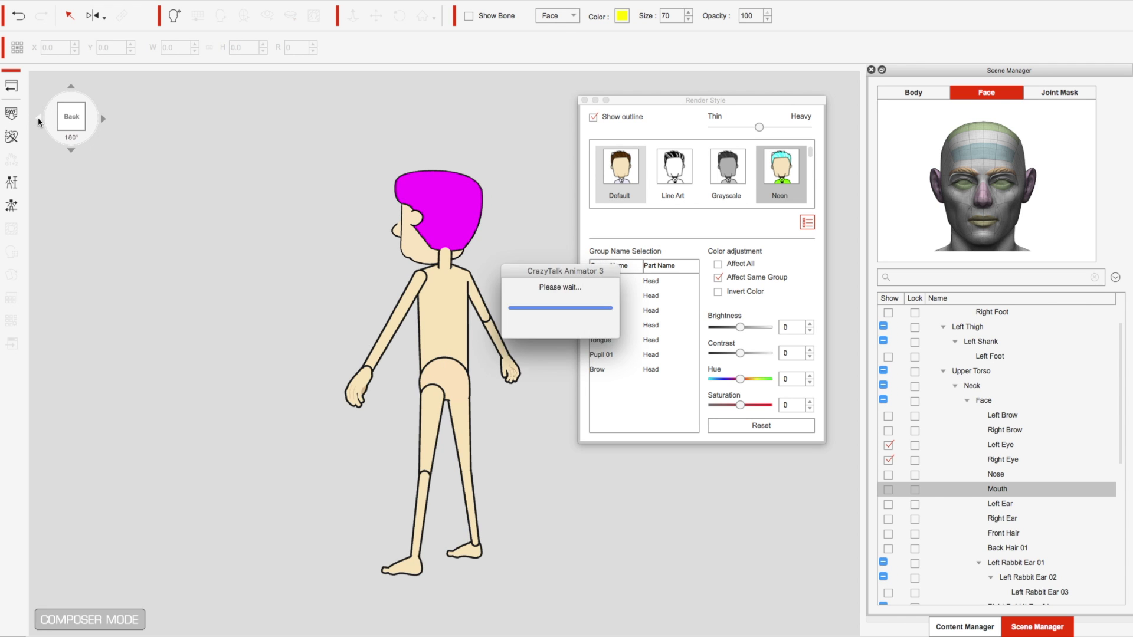
pyautogui.click(37, 121)
pyautogui.click(38, 121)
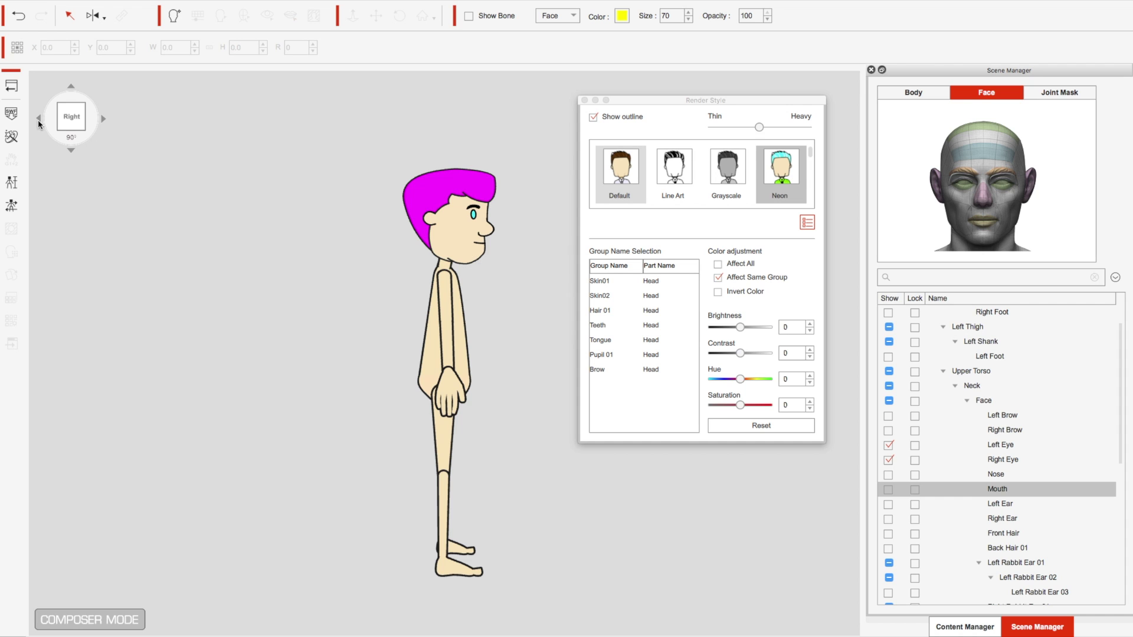
pyautogui.click(38, 121)
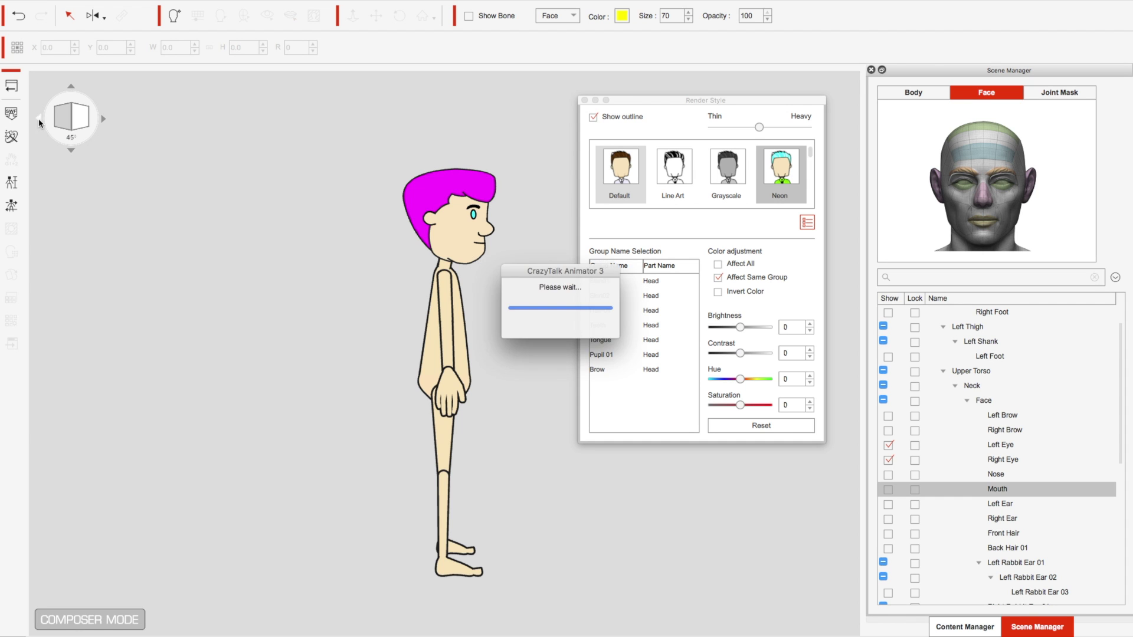
pyautogui.click(39, 120)
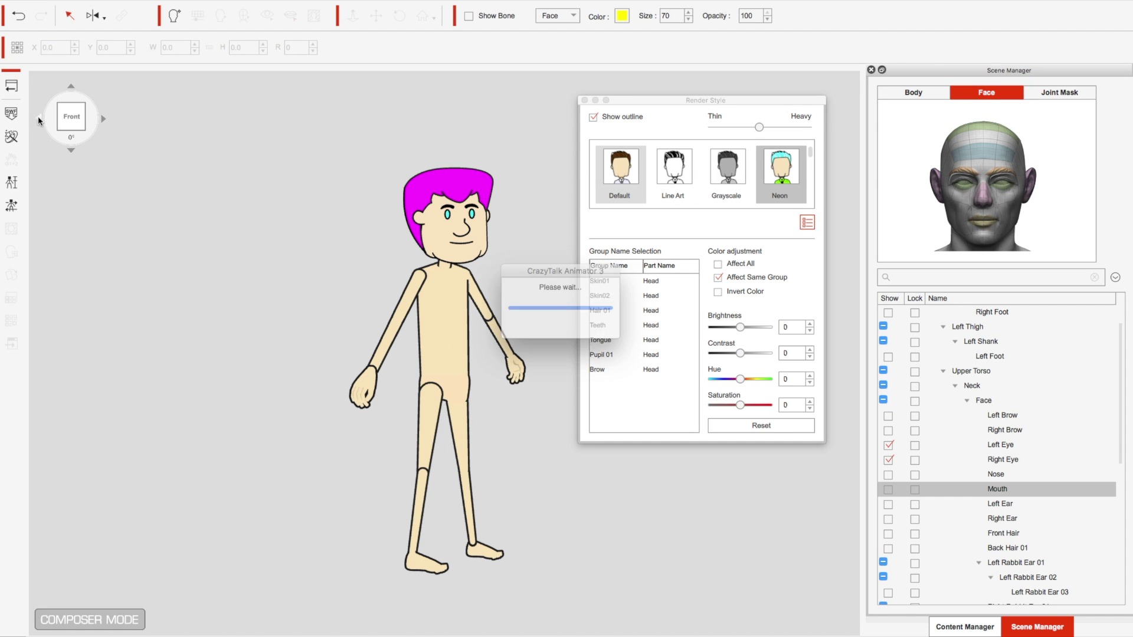
pyautogui.click(70, 152)
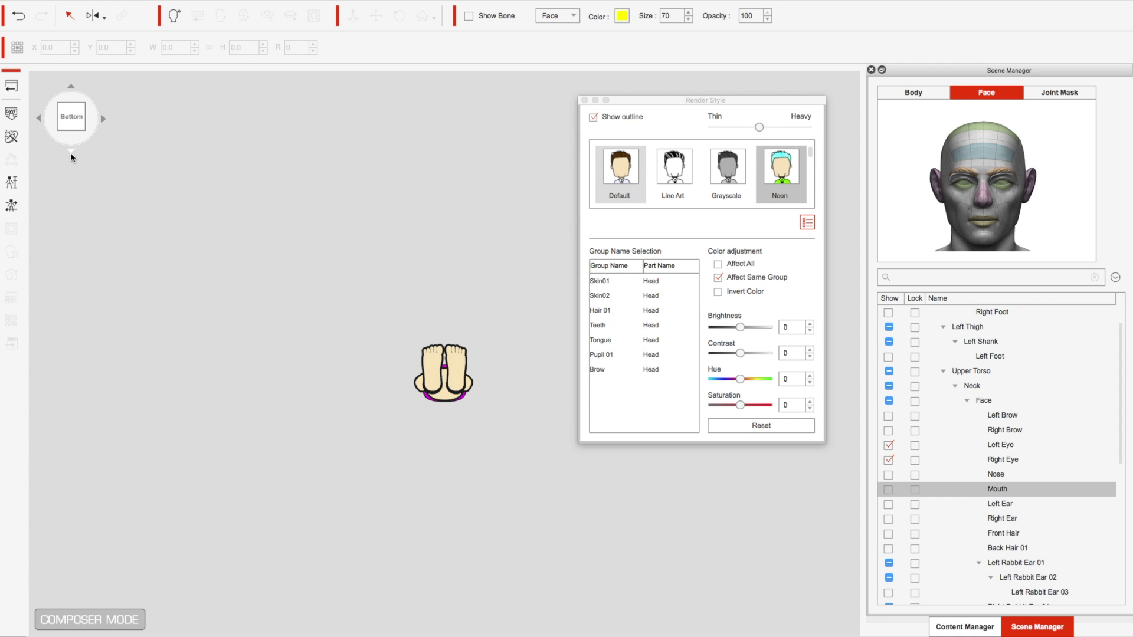
pyautogui.click(69, 89)
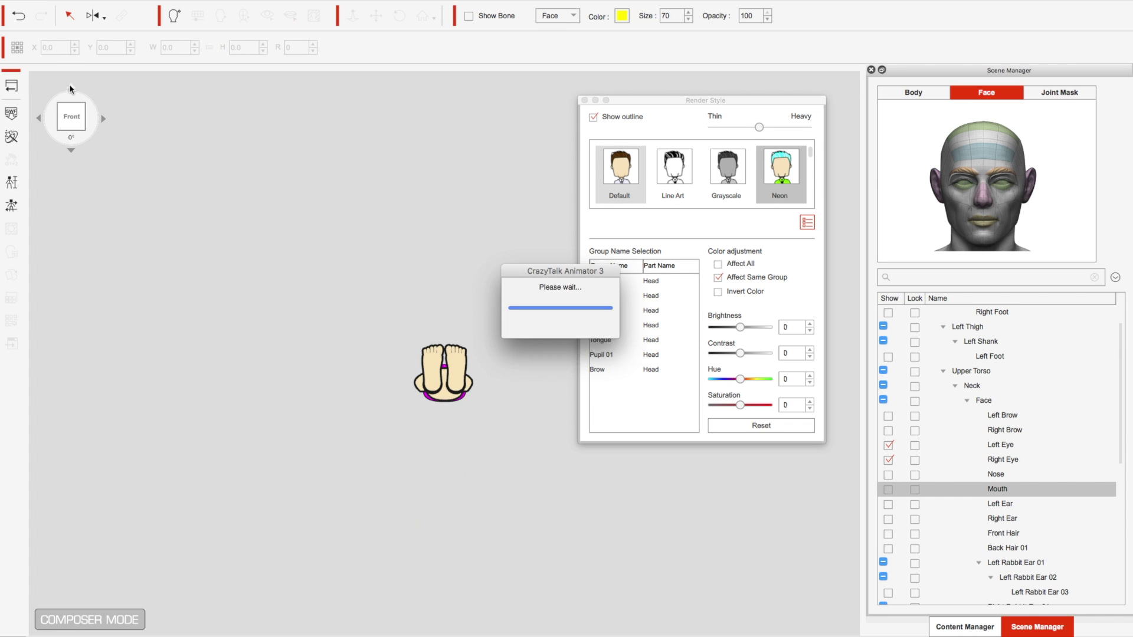
pyautogui.click(70, 88)
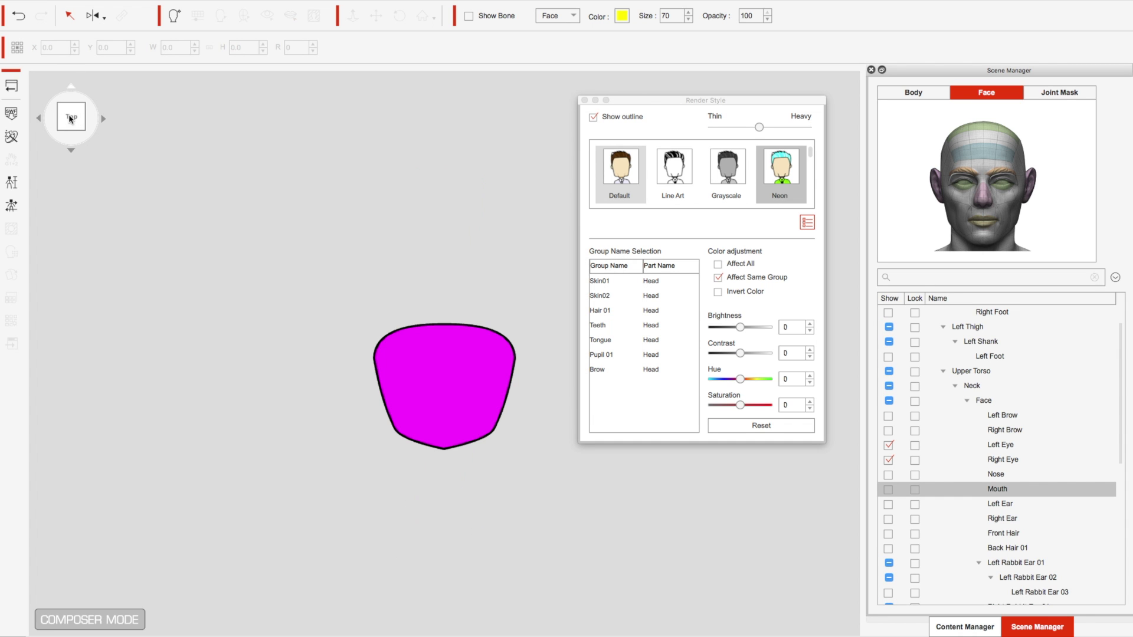
# Restore the Default render style in the front view and overwrite Male Head in the custom head library with the color-grouped head.
pyautogui.click(70, 150)
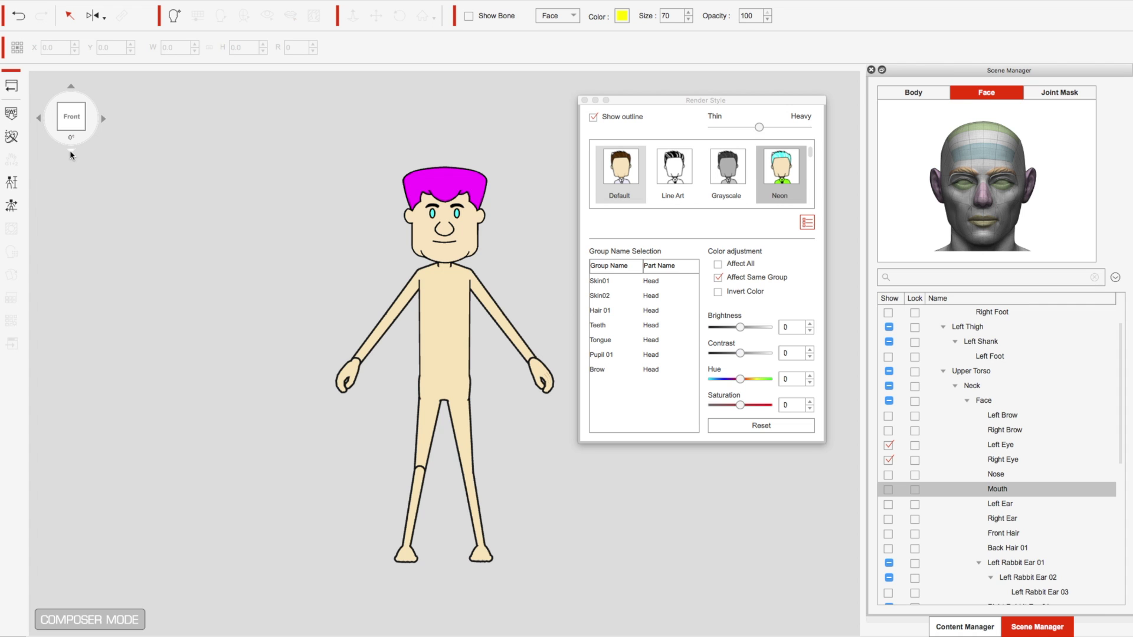
pyautogui.click(607, 158)
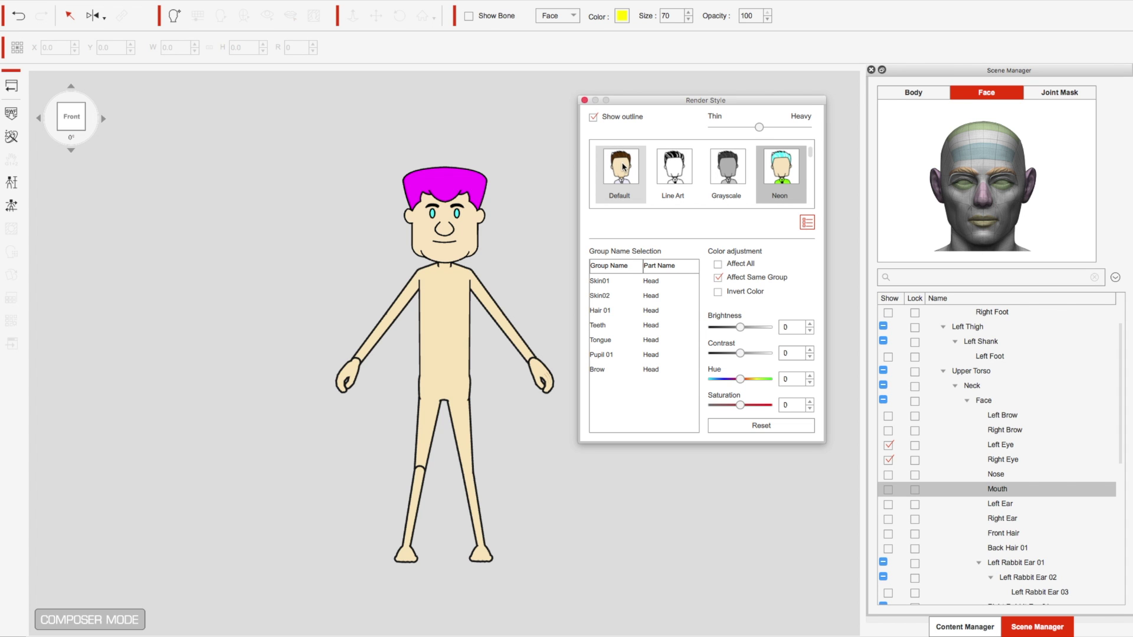
pyautogui.click(623, 167)
pyautogui.click(584, 101)
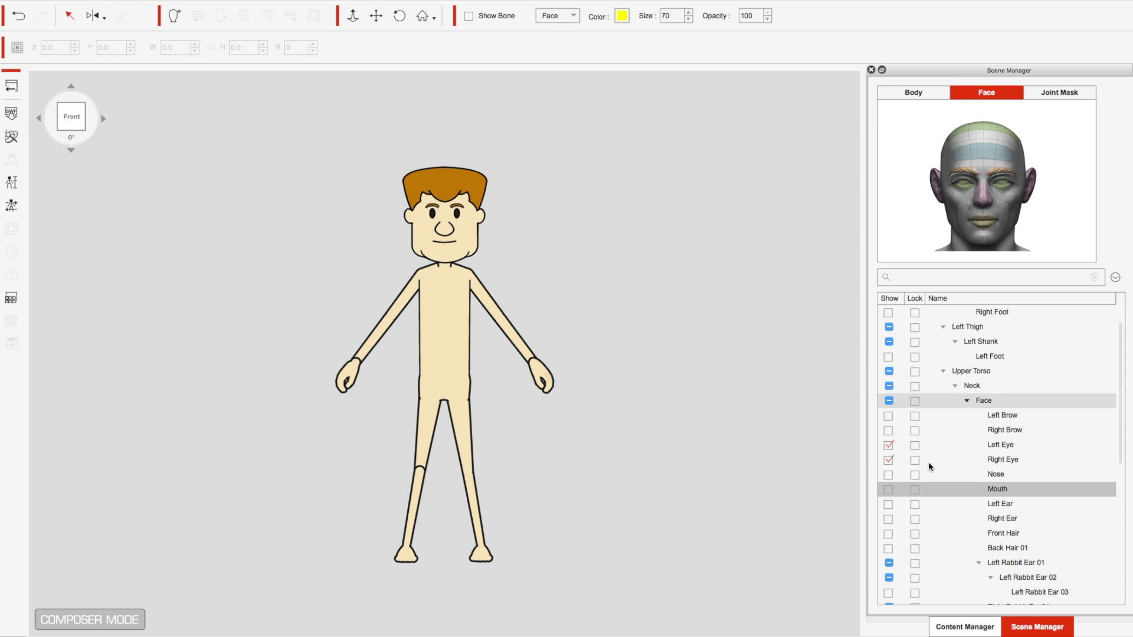
pyautogui.click(964, 627)
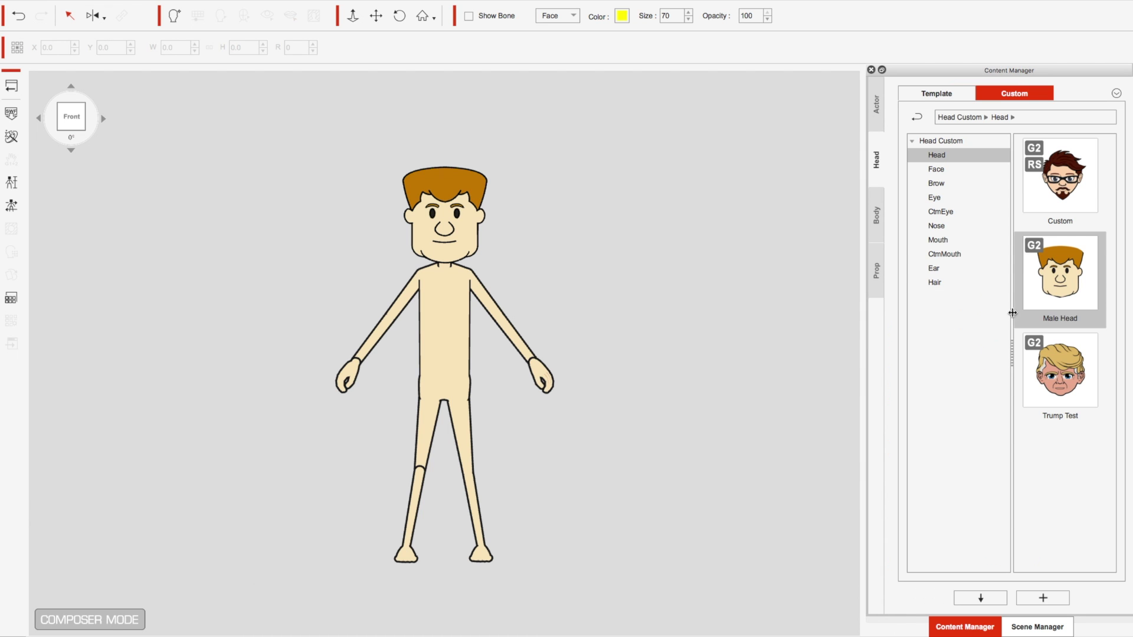
pyautogui.moveTo(1071, 265); pyautogui.dragTo(616, 334)
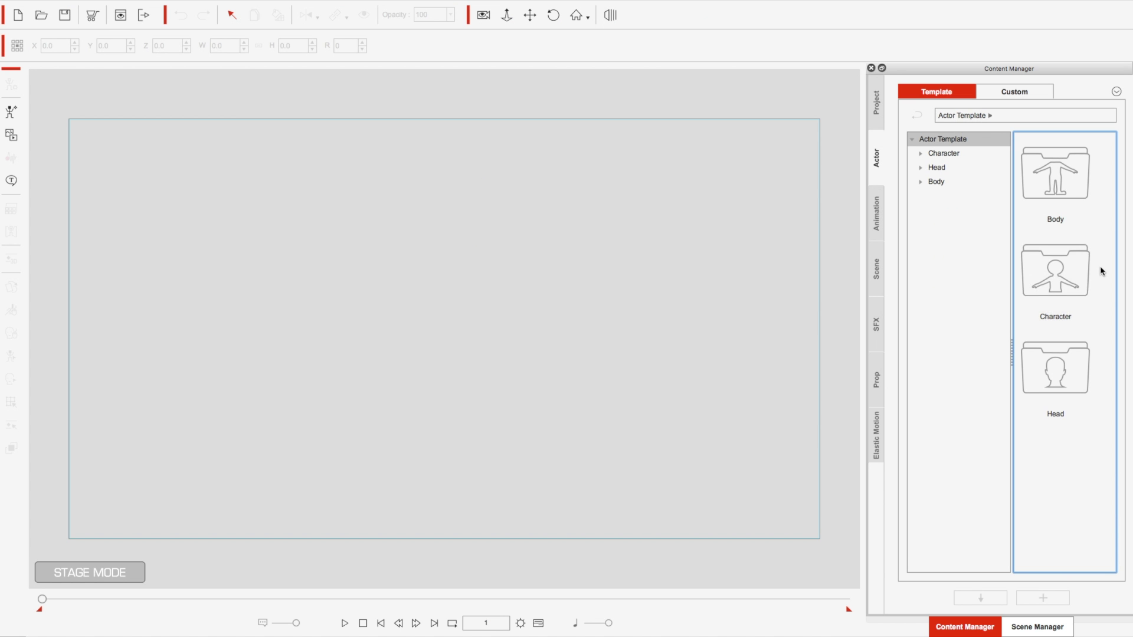
# Add the Dummy_M character from the G2 Body Composer Kit 2 folder to the stage and place it left of center.
pyautogui.doubleClick(1083, 266)
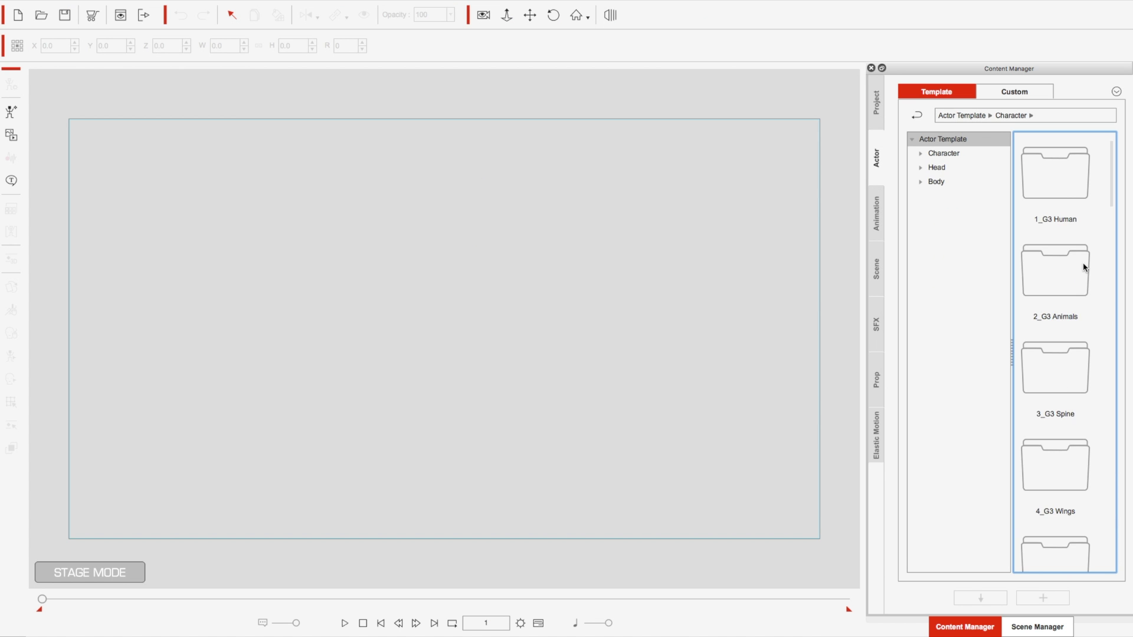
pyautogui.scroll(-10, 1040, 224)
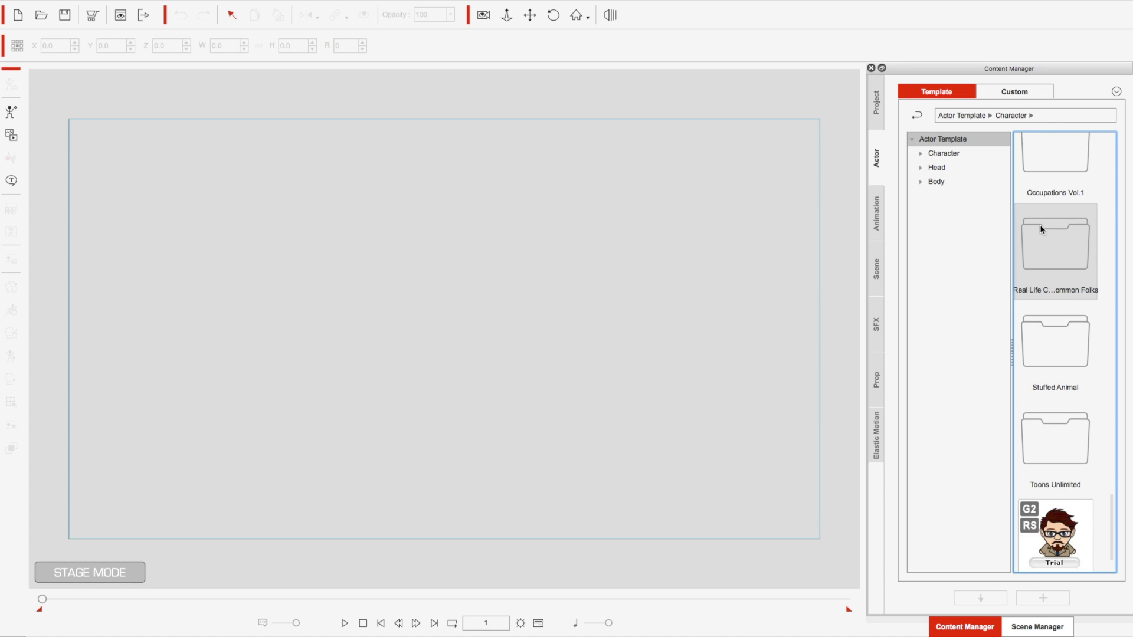
pyautogui.scroll(5, 1039, 224)
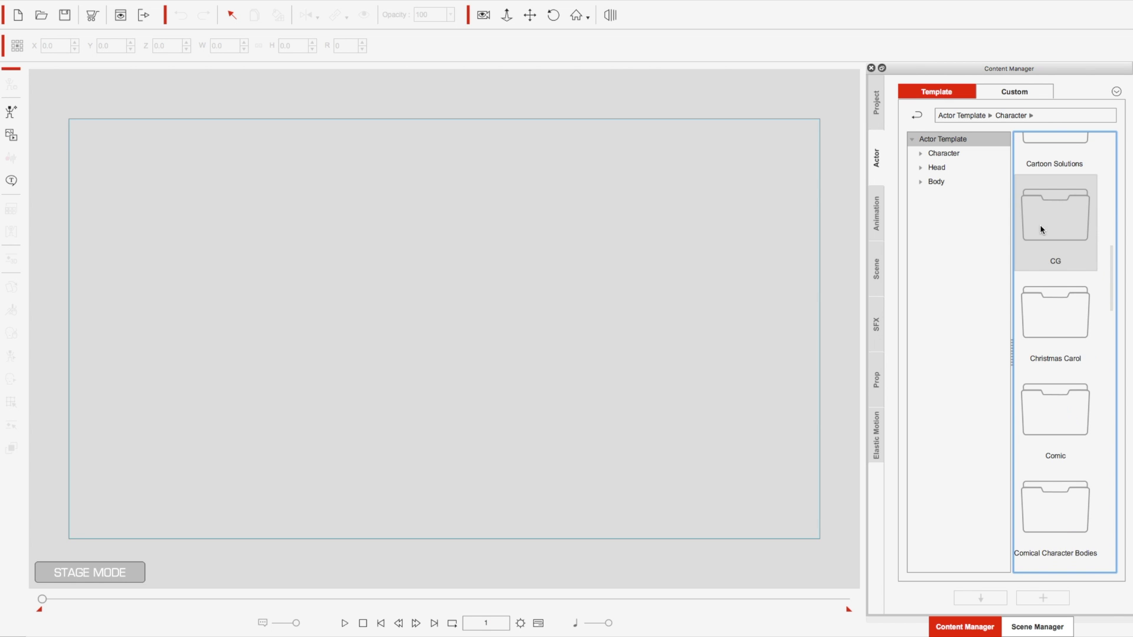
pyautogui.click(919, 156)
pyautogui.click(920, 153)
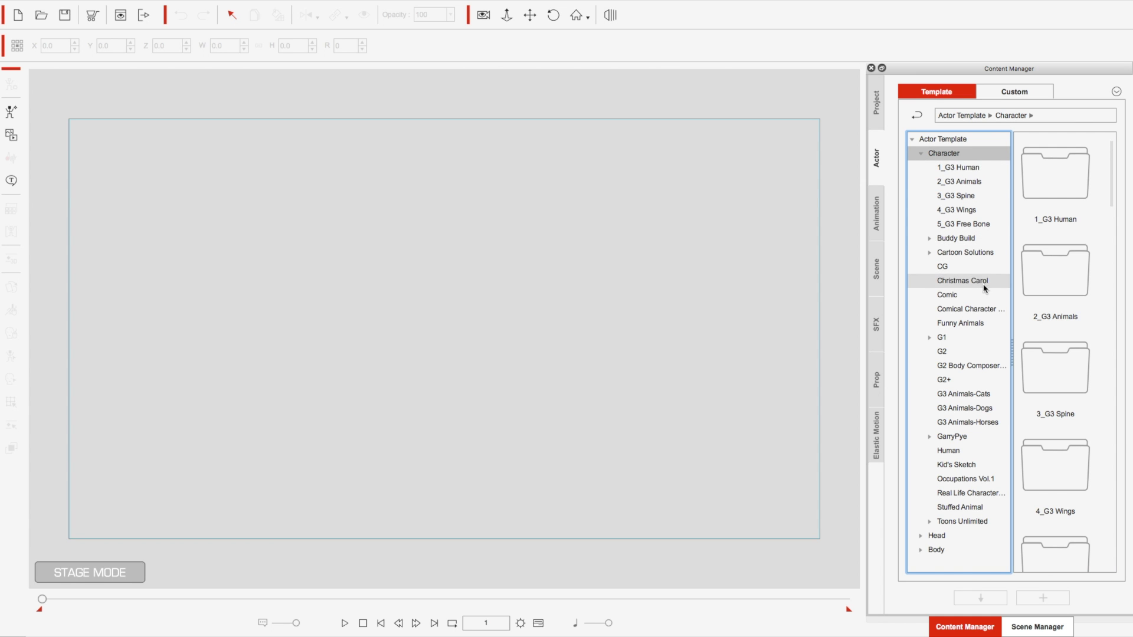
pyautogui.click(969, 366)
pyautogui.click(958, 349)
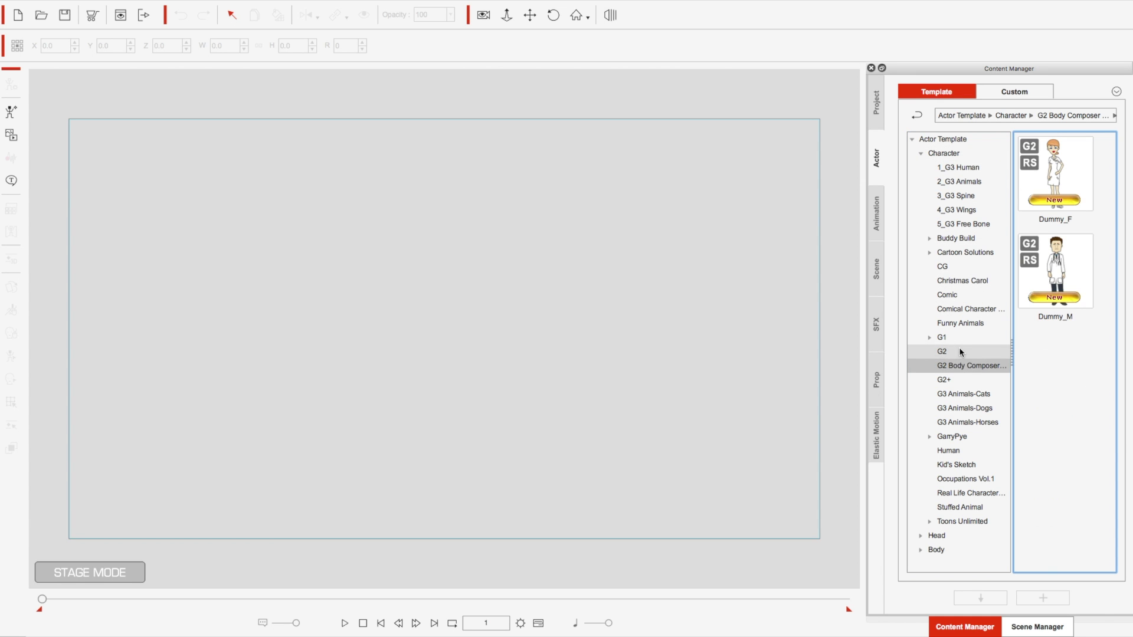
pyautogui.click(1059, 459)
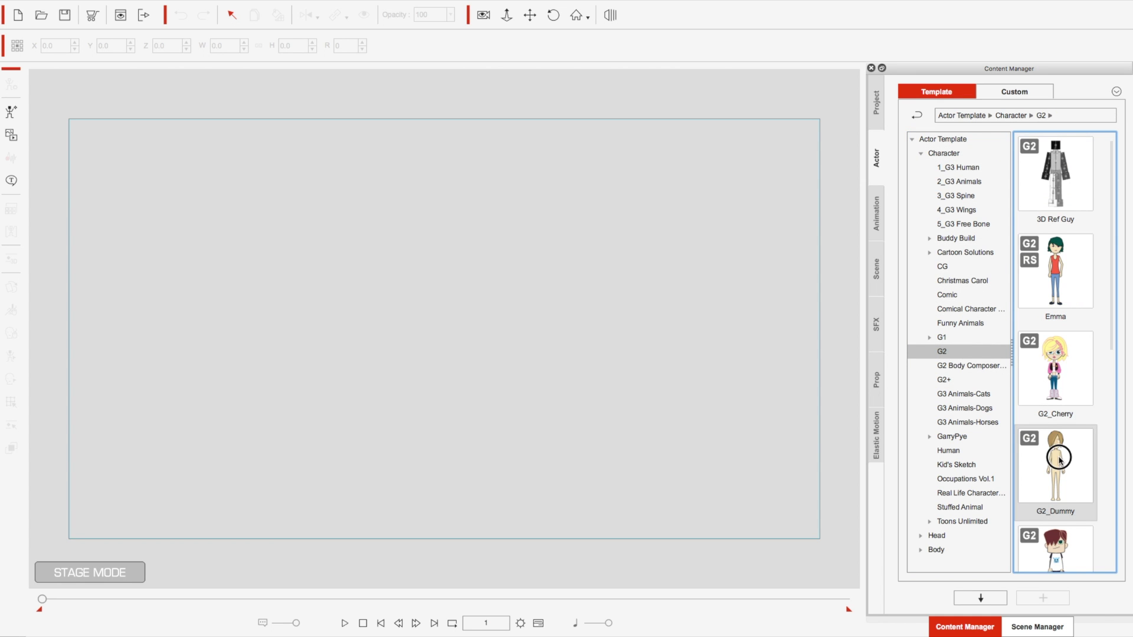
pyautogui.click(957, 366)
pyautogui.moveTo(1055, 268); pyautogui.dragTo(507, 236)
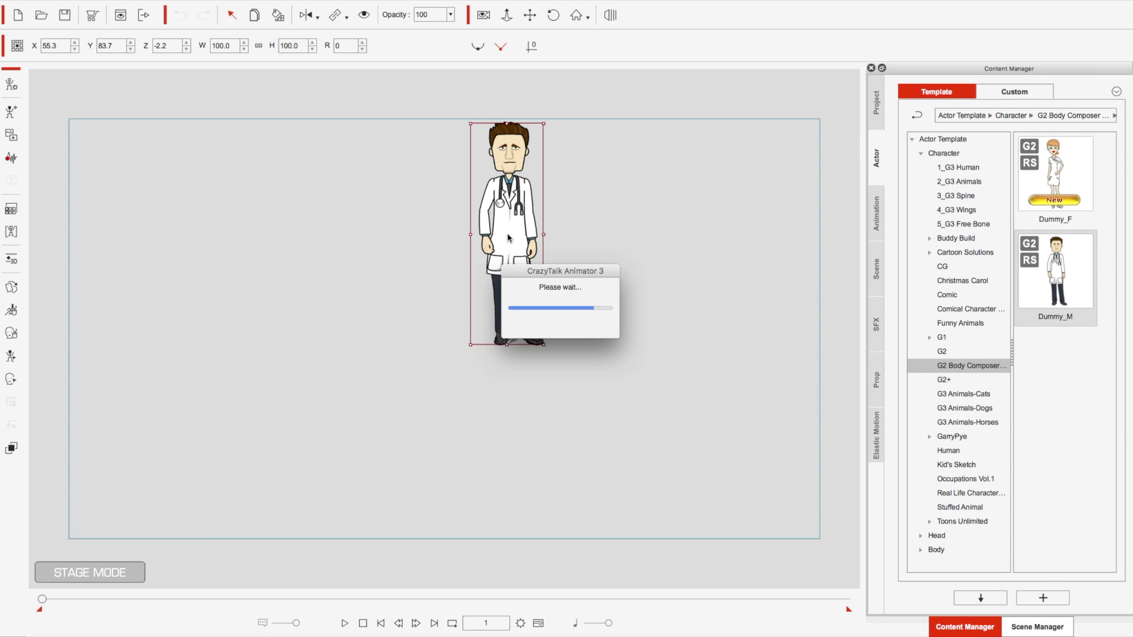
pyautogui.moveTo(519, 277); pyautogui.dragTo(316, 386)
# Bring the doctor into the composer, hide the bones and replace the head with the custom Male Head.
pyautogui.click(12, 85)
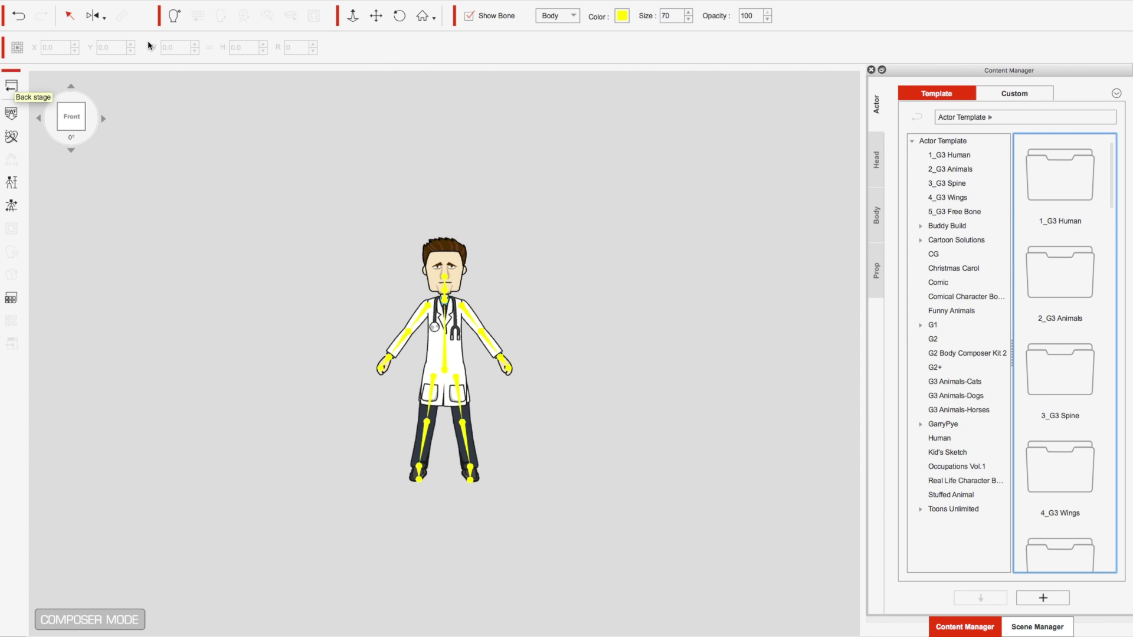
pyautogui.click(479, 16)
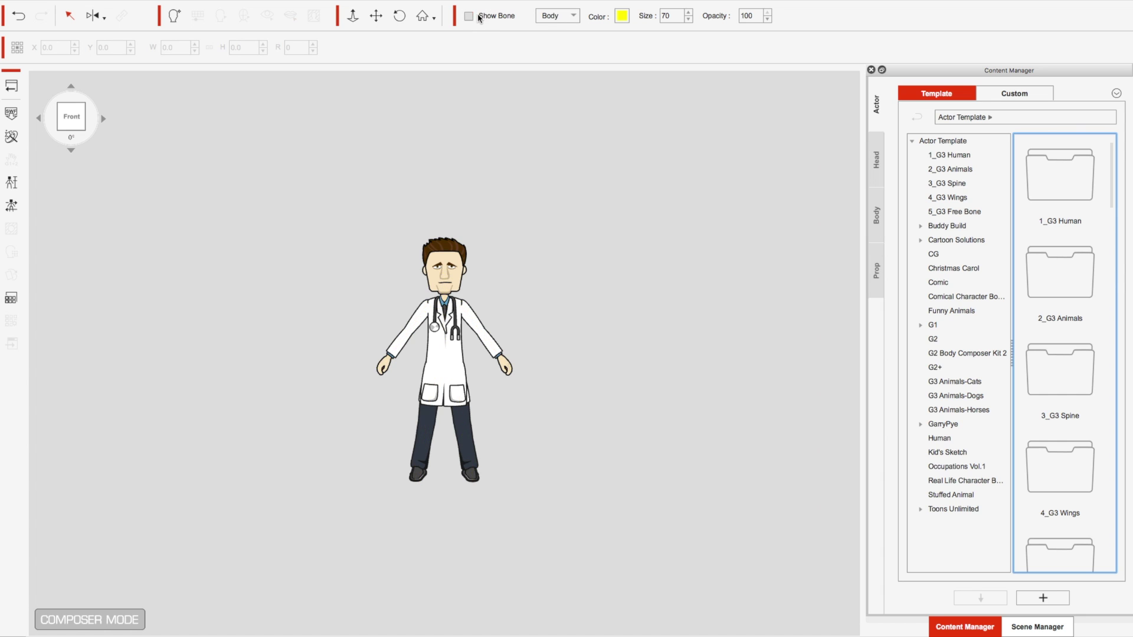
pyautogui.click(876, 159)
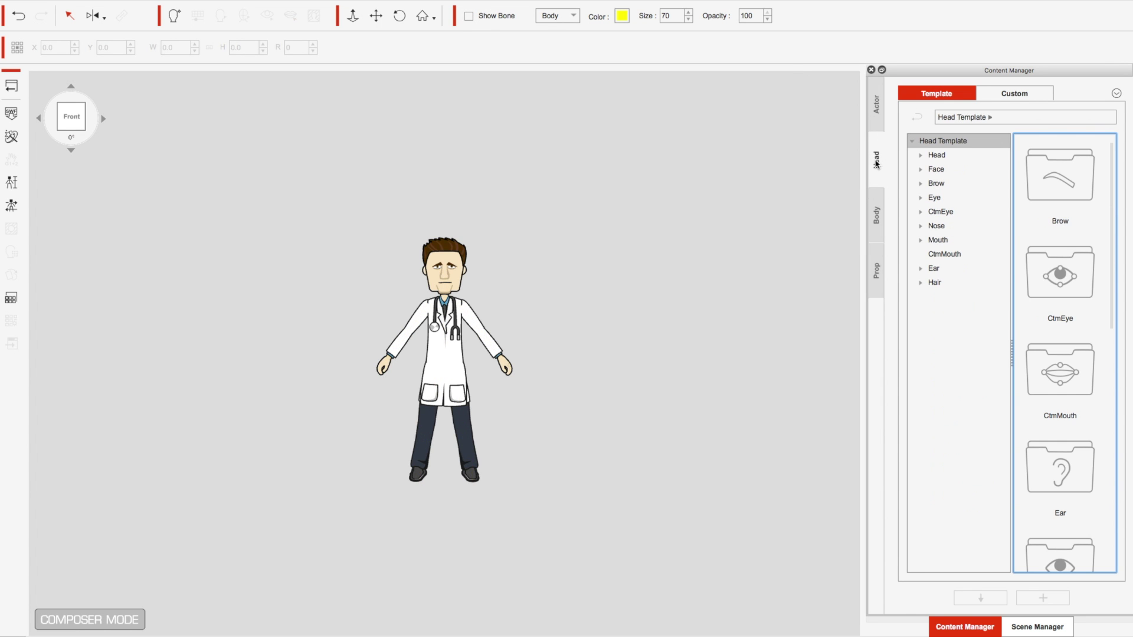
pyautogui.click(1001, 94)
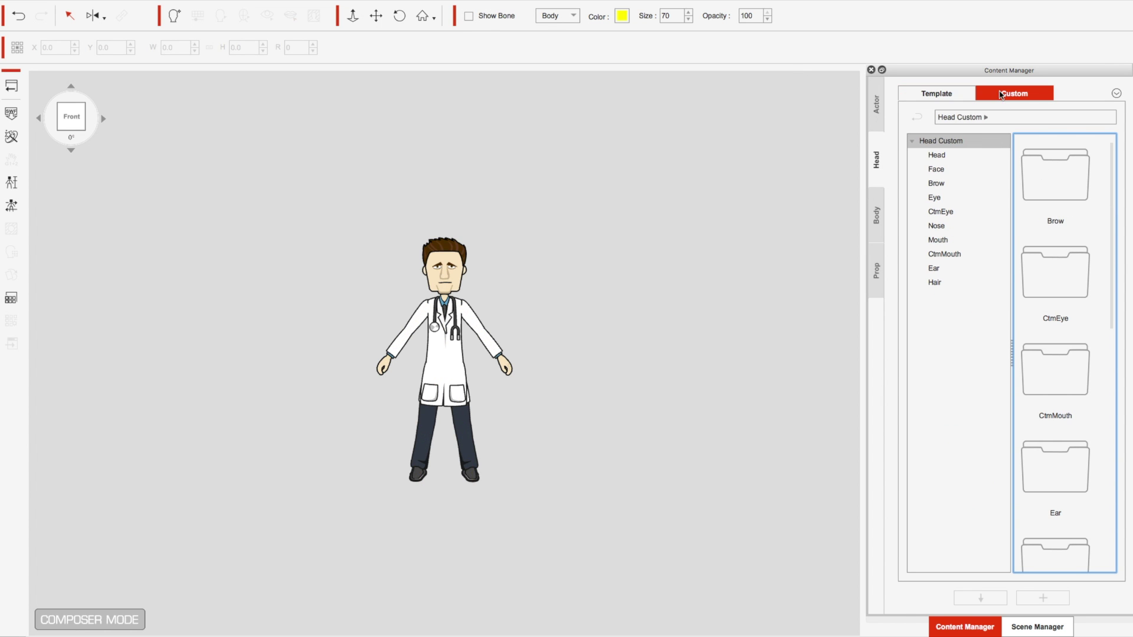
pyautogui.click(950, 156)
pyautogui.click(1059, 282)
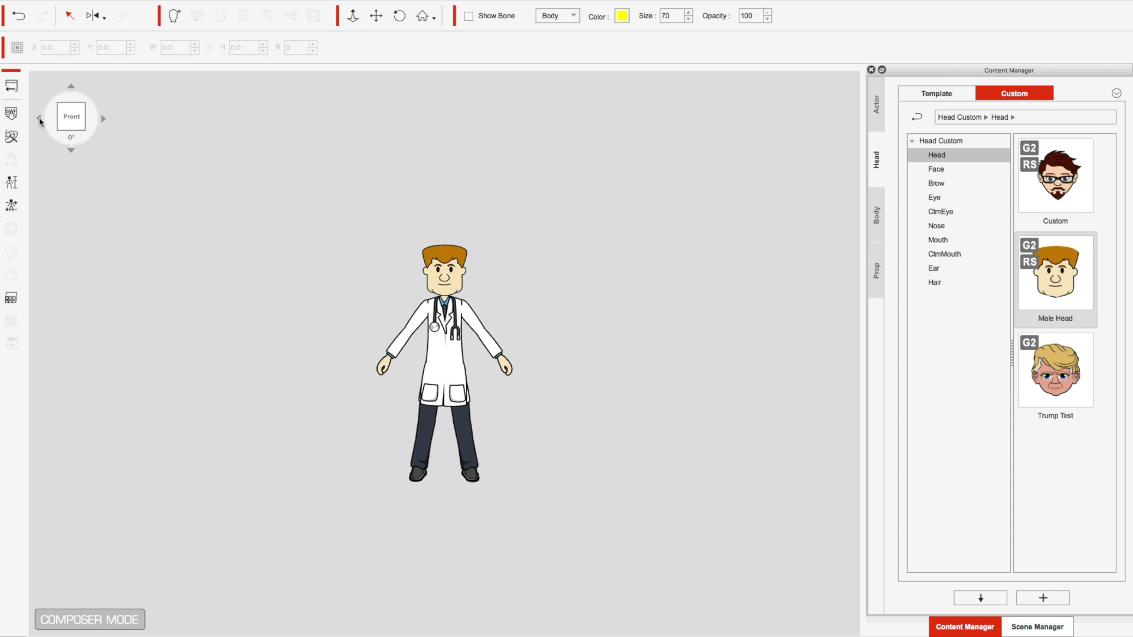
# Play the T Rotation body motion in Calibration to check the new head on the doctor.
pyautogui.click(11, 206)
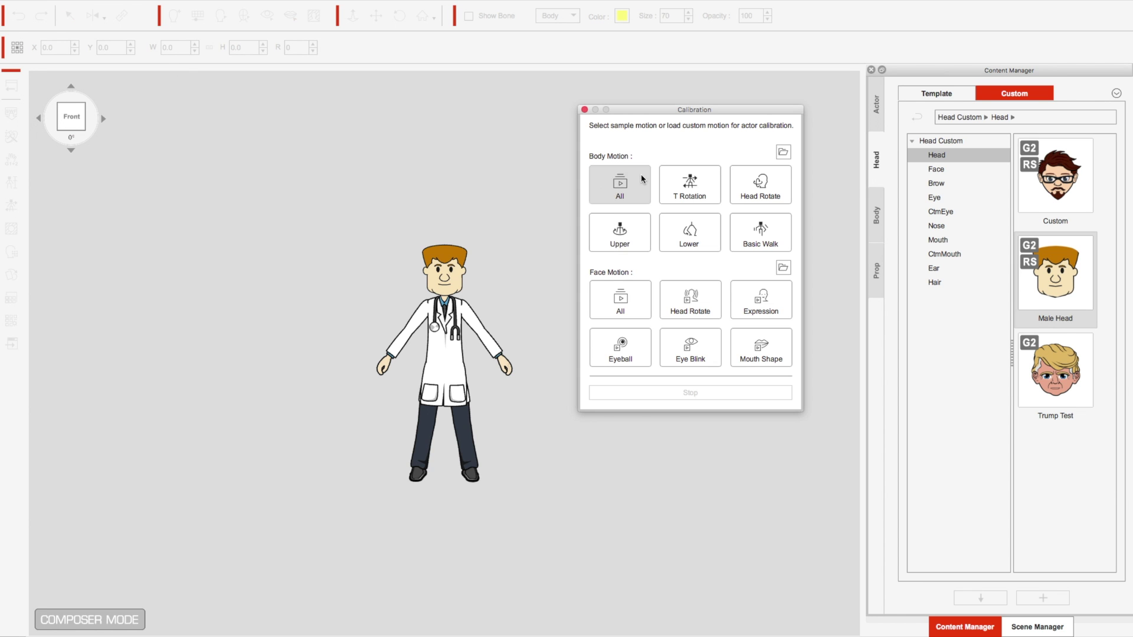
pyautogui.click(693, 174)
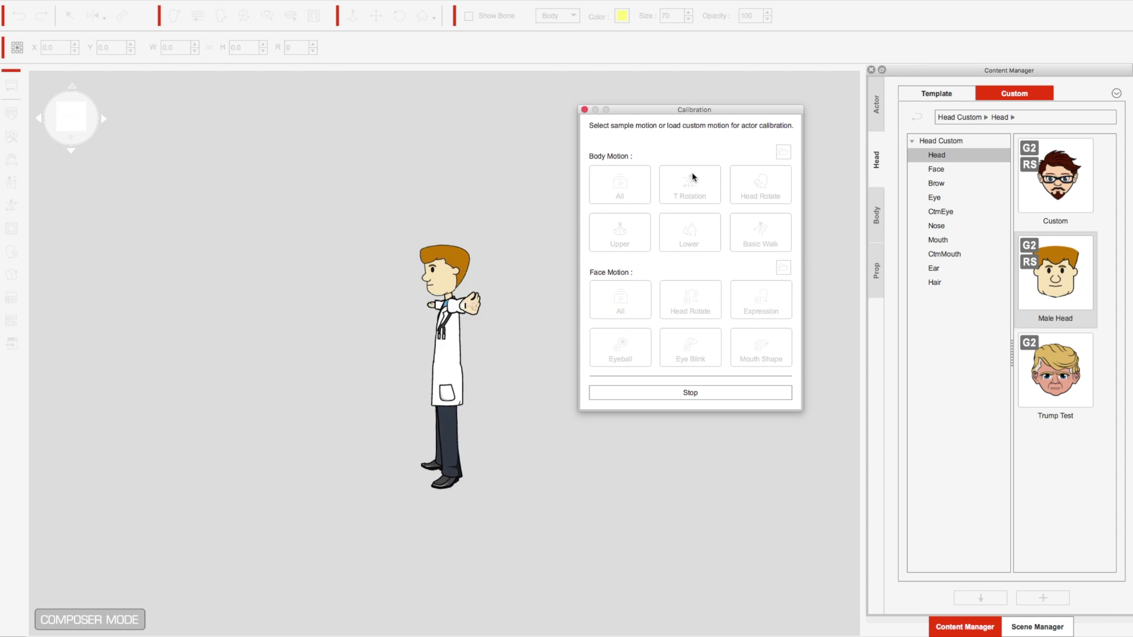
pyautogui.click(584, 109)
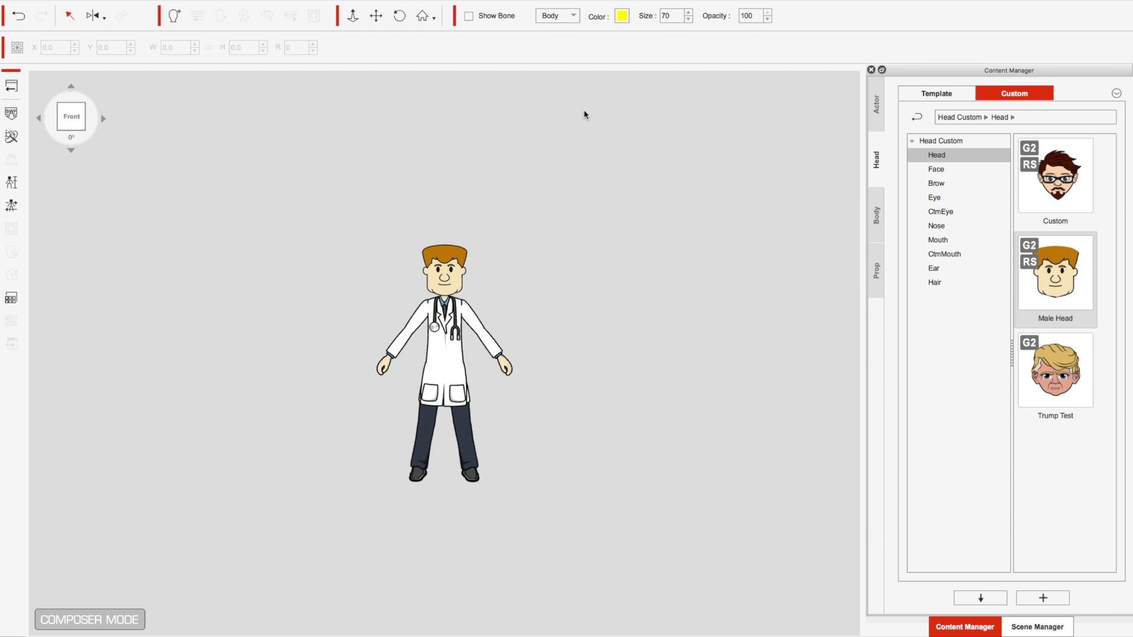
# Return to the stage and reframe the camera closer so the doctor fills most of the frame's height.
pyautogui.click(13, 87)
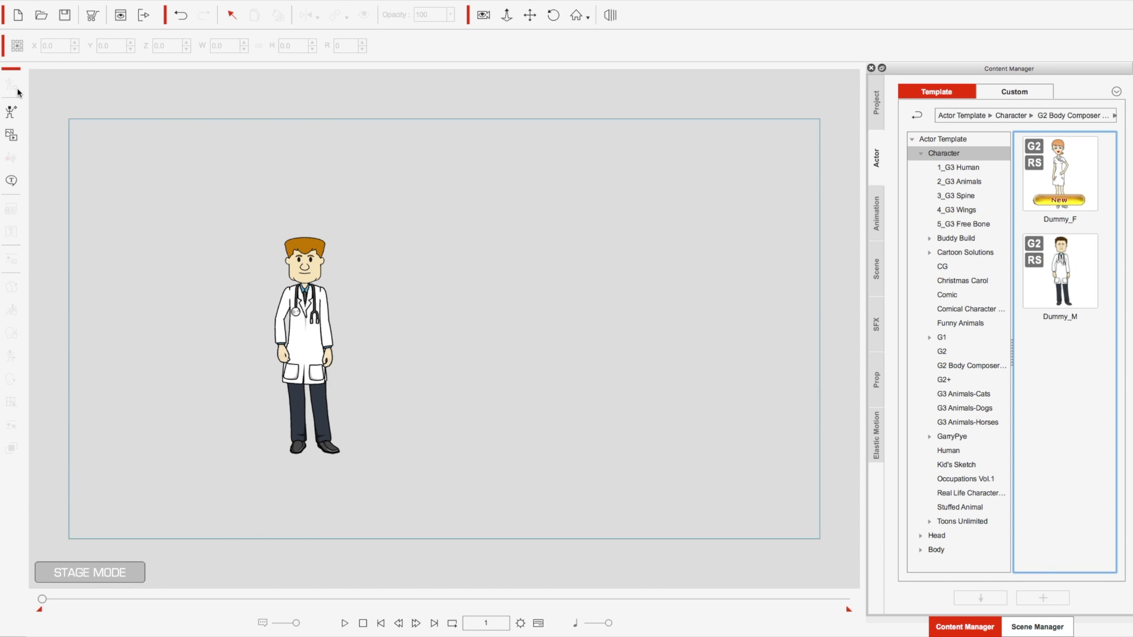
pyautogui.click(529, 15)
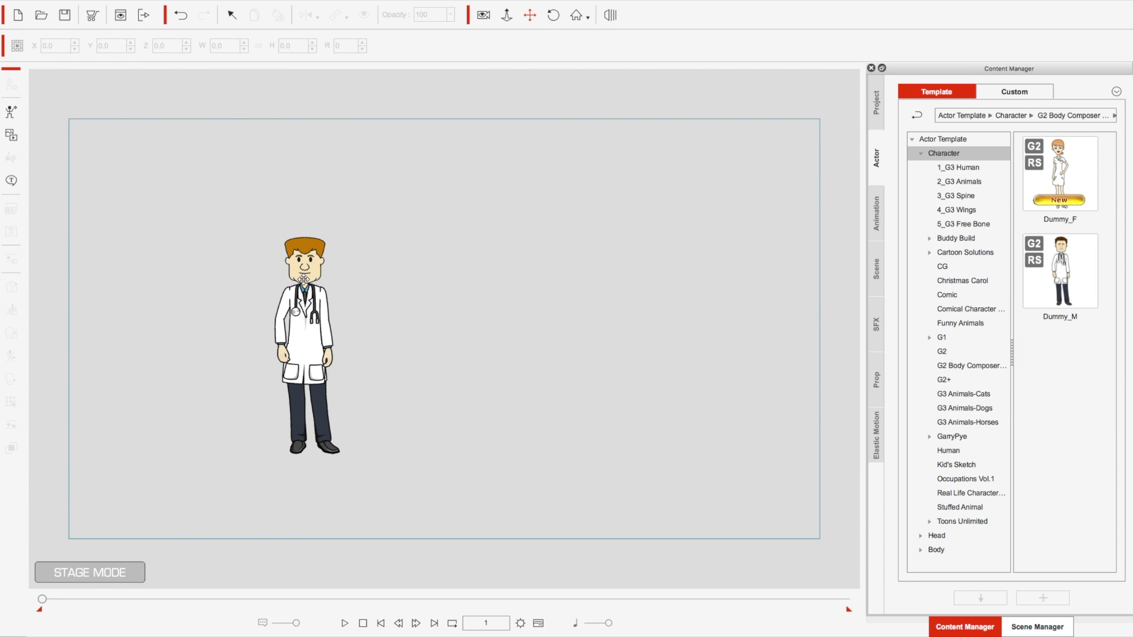
pyautogui.scroll(3, 298, 282)
pyautogui.moveTo(297, 282); pyautogui.dragTo(411, 296)
pyautogui.click(316, 412)
pyautogui.click(580, 322)
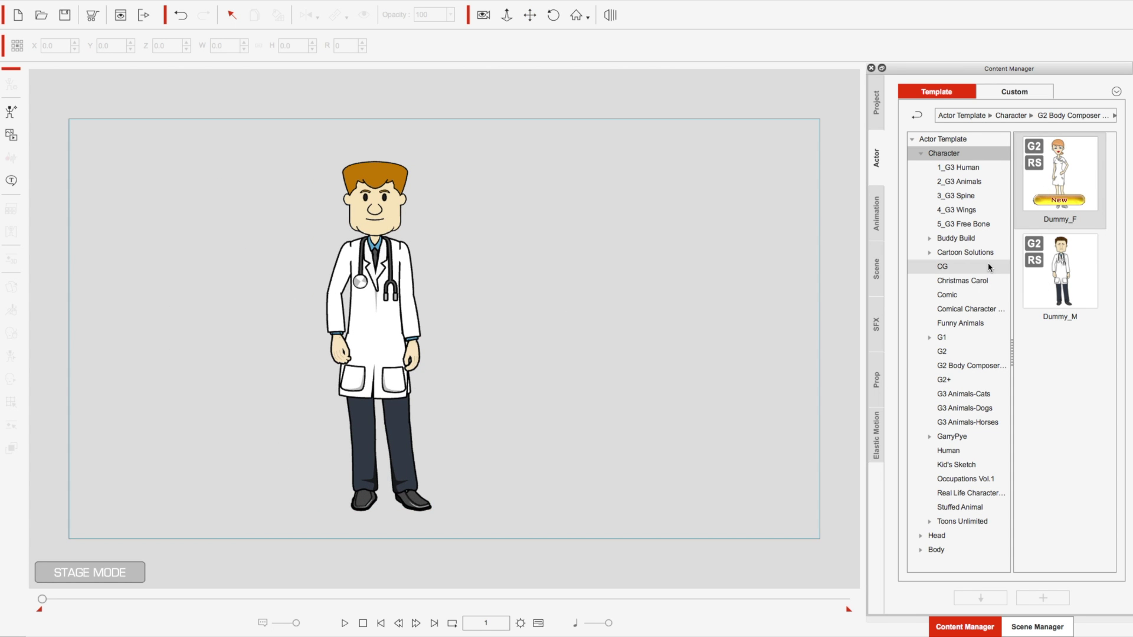
# Add the G2+_Walter and G2+_Saul characters from the G2+ folder to the stage beside the doctor.
pyautogui.click(962, 369)
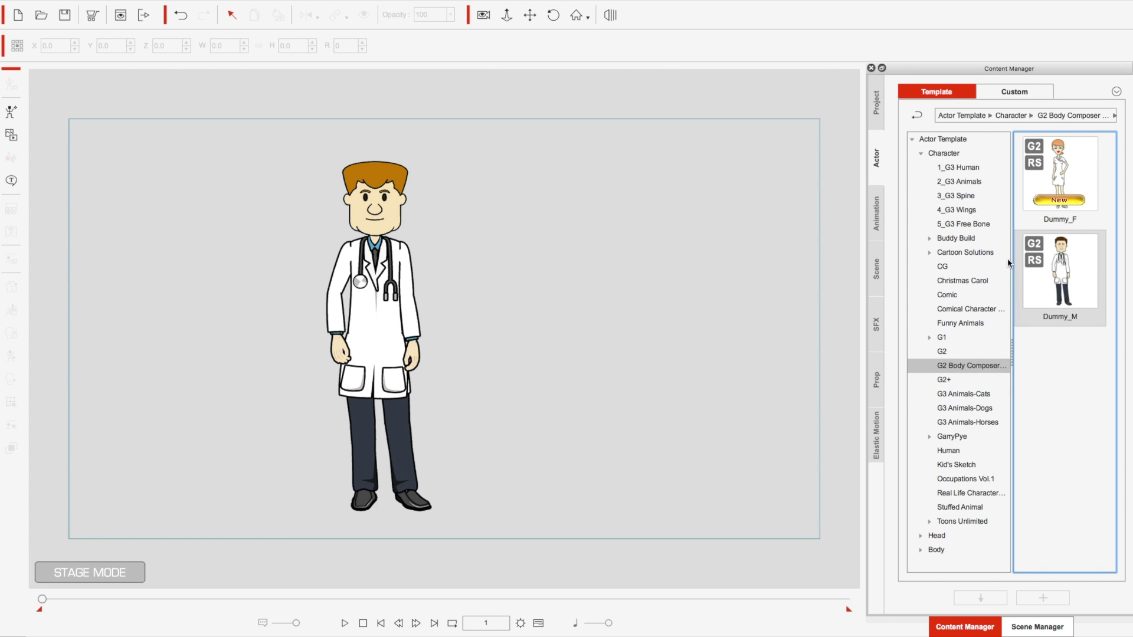
pyautogui.click(945, 380)
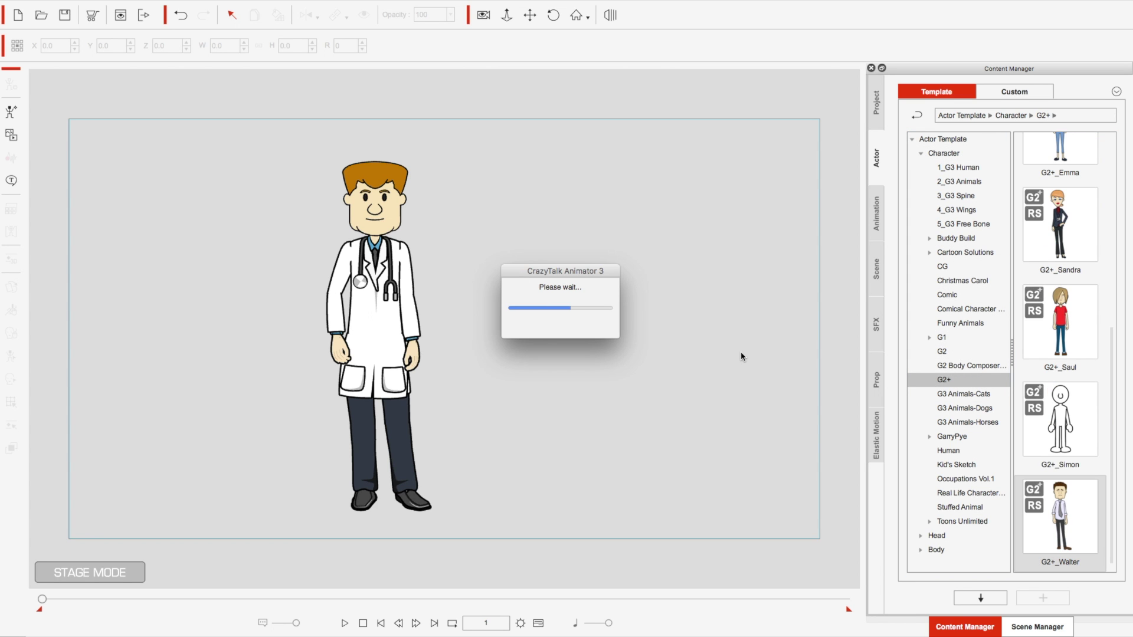
pyautogui.moveTo(518, 221); pyautogui.dragTo(503, 286)
pyautogui.moveTo(1024, 328); pyautogui.dragTo(607, 314)
# Replace the heads of the Walter and Saul characters with the custom Male Head in the composer.
pyautogui.click(499, 295)
pyautogui.click(11, 84)
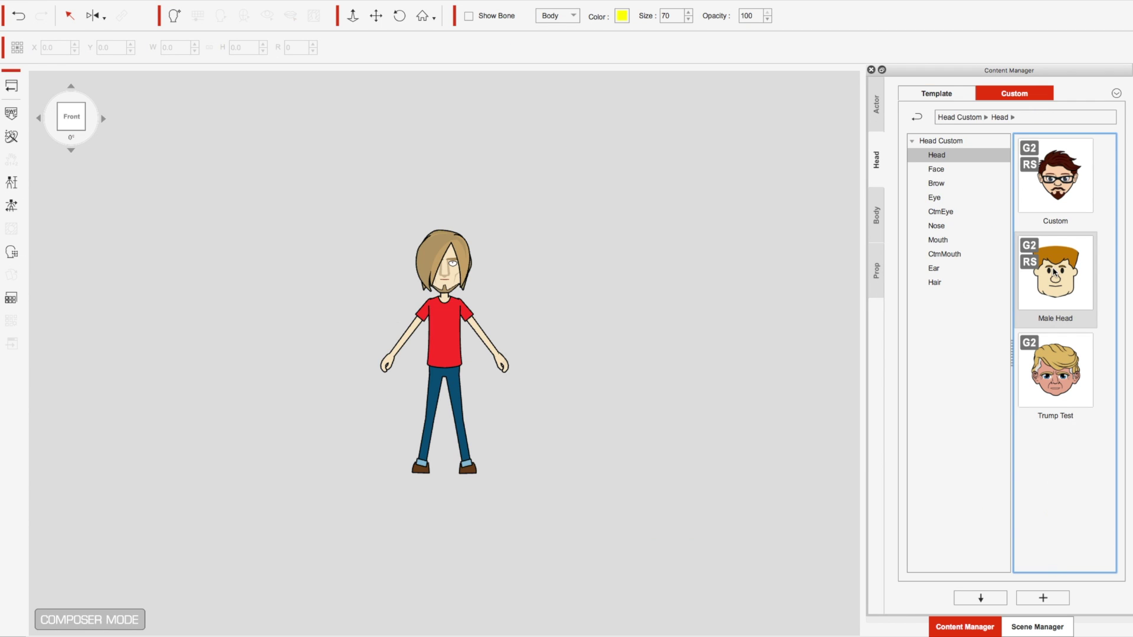
pyautogui.doubleClick(1054, 272)
# Darken the red-shirt character's hair to navy and the brows to black with Render Style color adjustments, and return to the stage.
pyautogui.click(10, 302)
pyautogui.click(600, 408)
pyautogui.moveTo(763, 389); pyautogui.dragTo(727, 389)
pyautogui.moveTo(739, 336); pyautogui.dragTo(712, 336)
pyautogui.moveTo(754, 362); pyautogui.dragTo(733, 367)
pyautogui.click(608, 437)
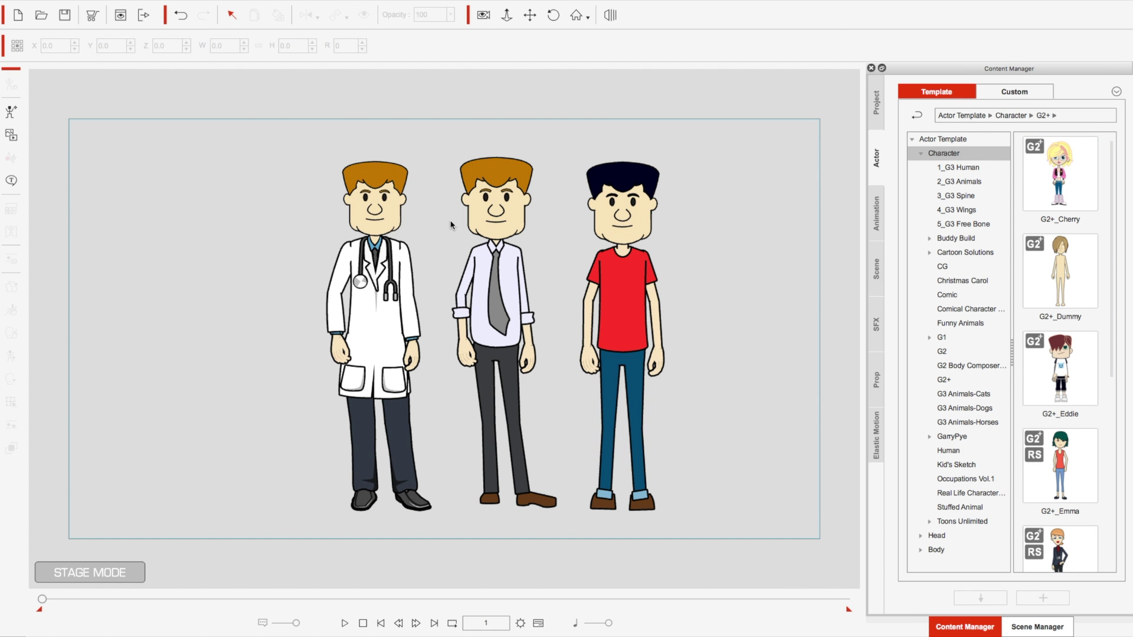
# Convert the doctor's head to the G2+ Facial System with the previous sprites converted to extra sprites, and return to the stage.
pyautogui.click(398, 201)
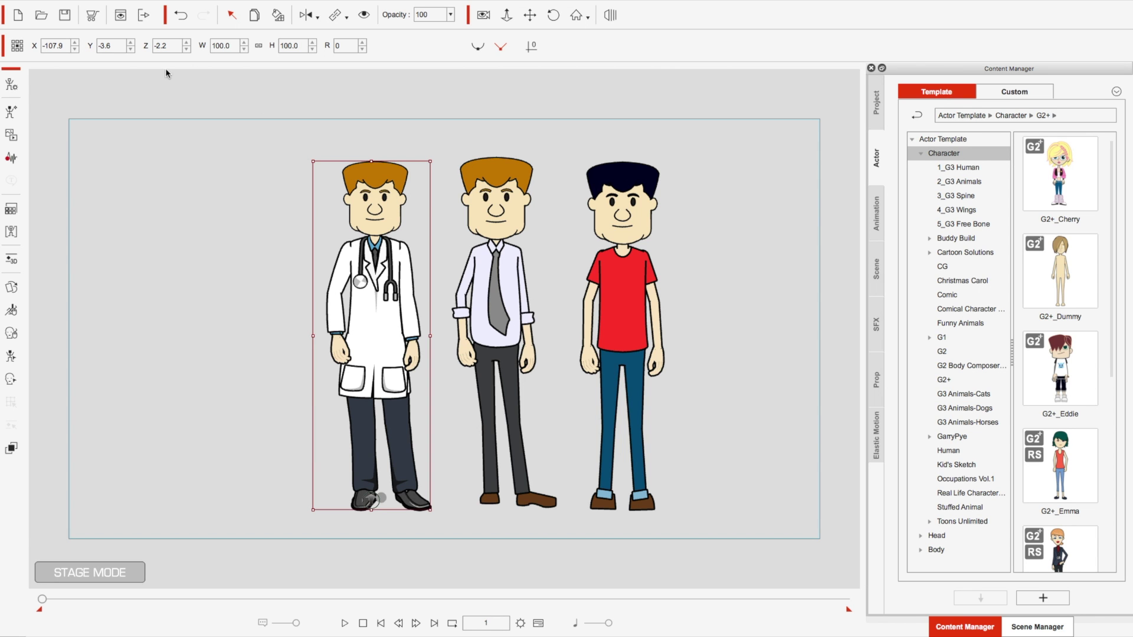
pyautogui.click(10, 84)
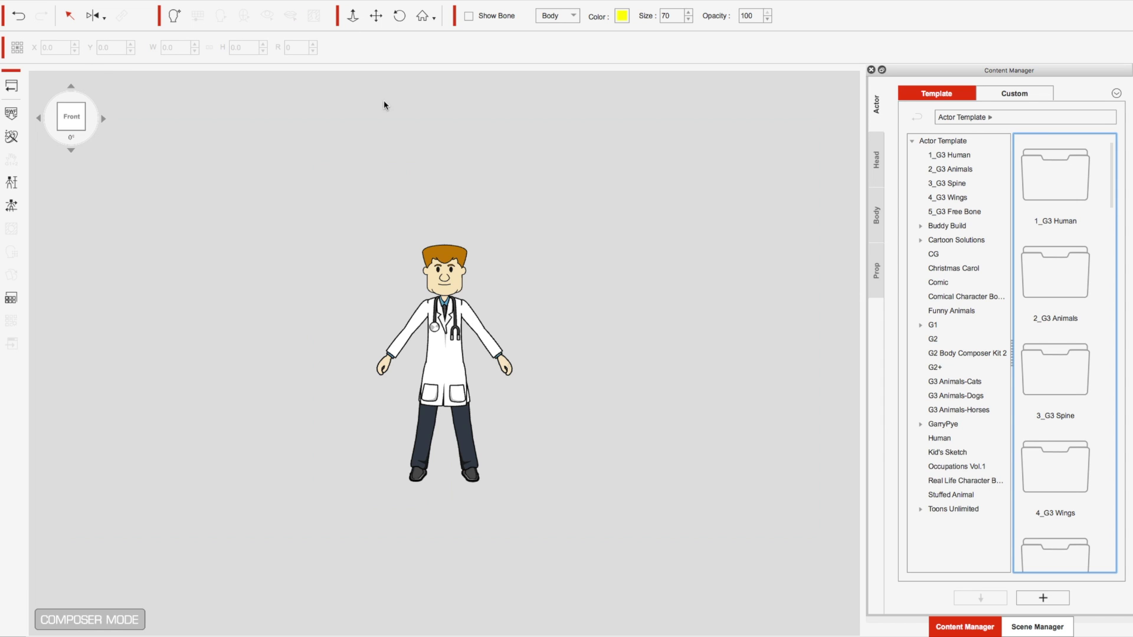
pyautogui.click(458, 277)
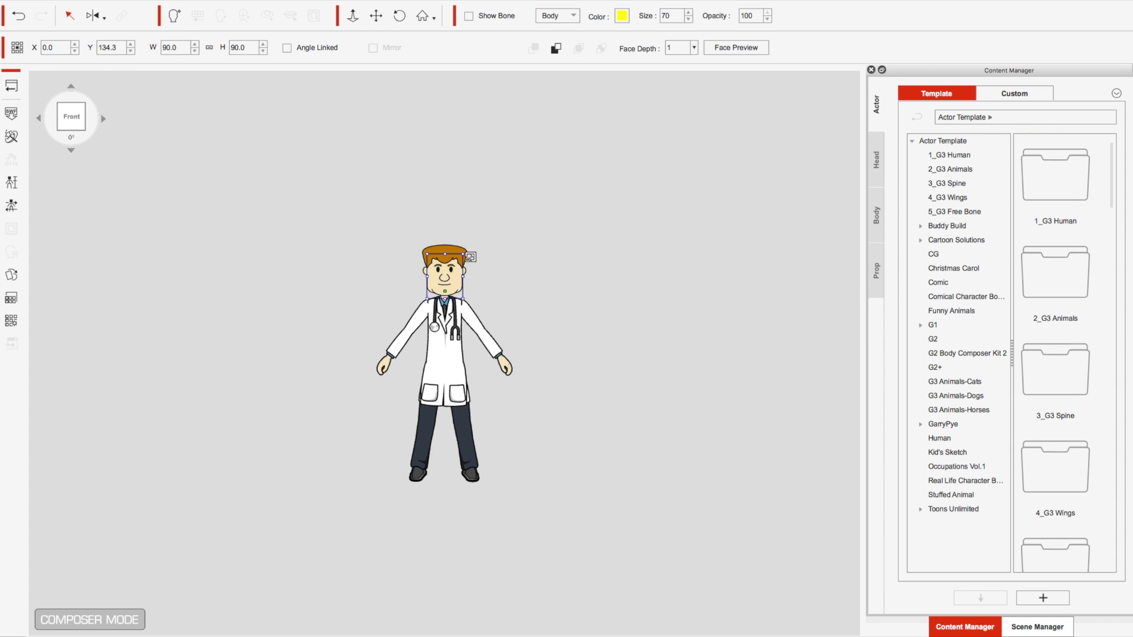
pyautogui.click(559, 225)
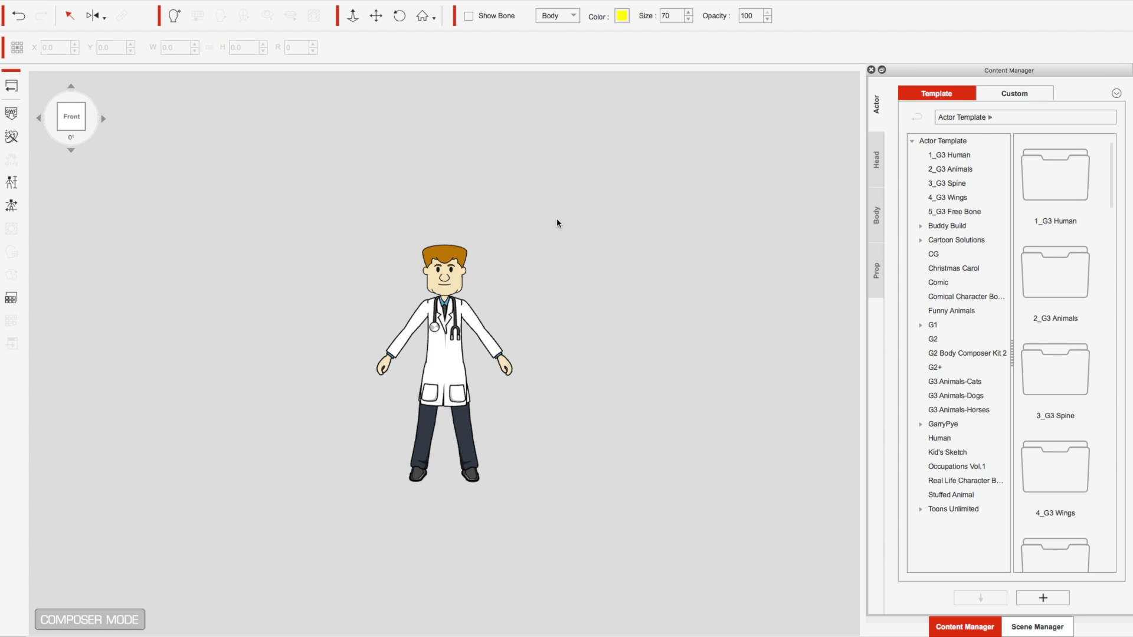
pyautogui.click(448, 284)
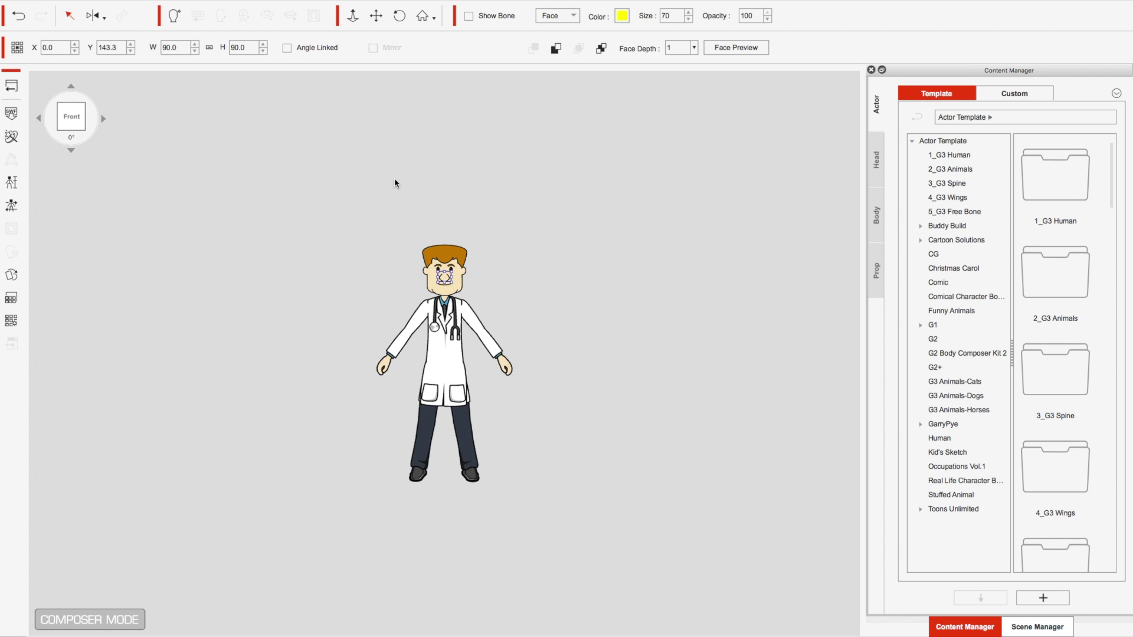
pyautogui.moveTo(233, 4)
pyautogui.click(200, 7)
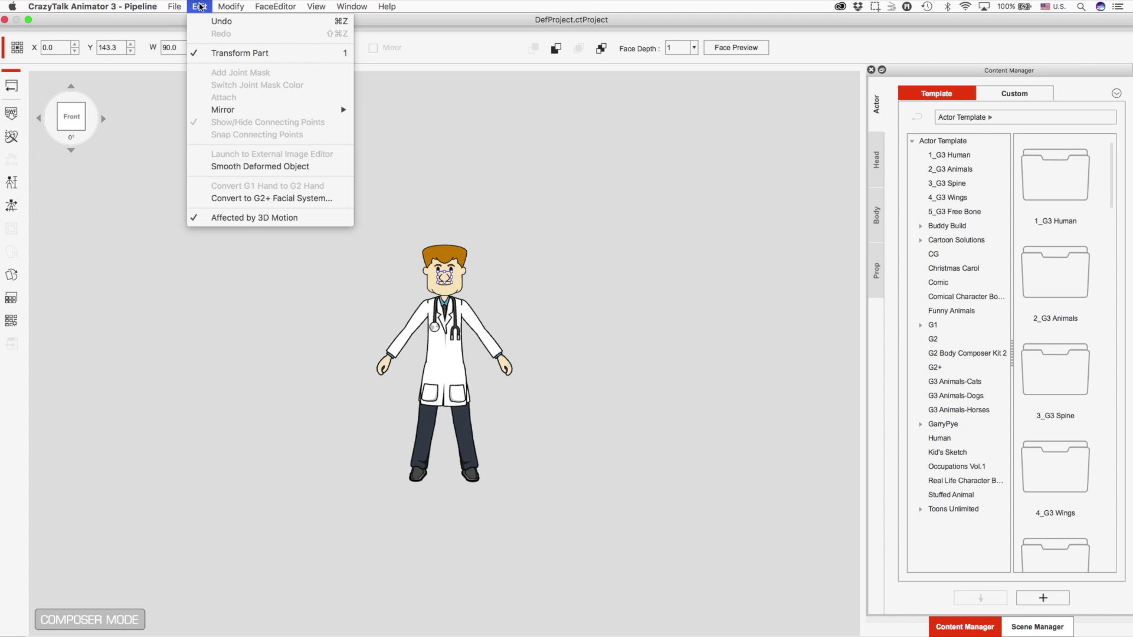
pyautogui.click(234, 198)
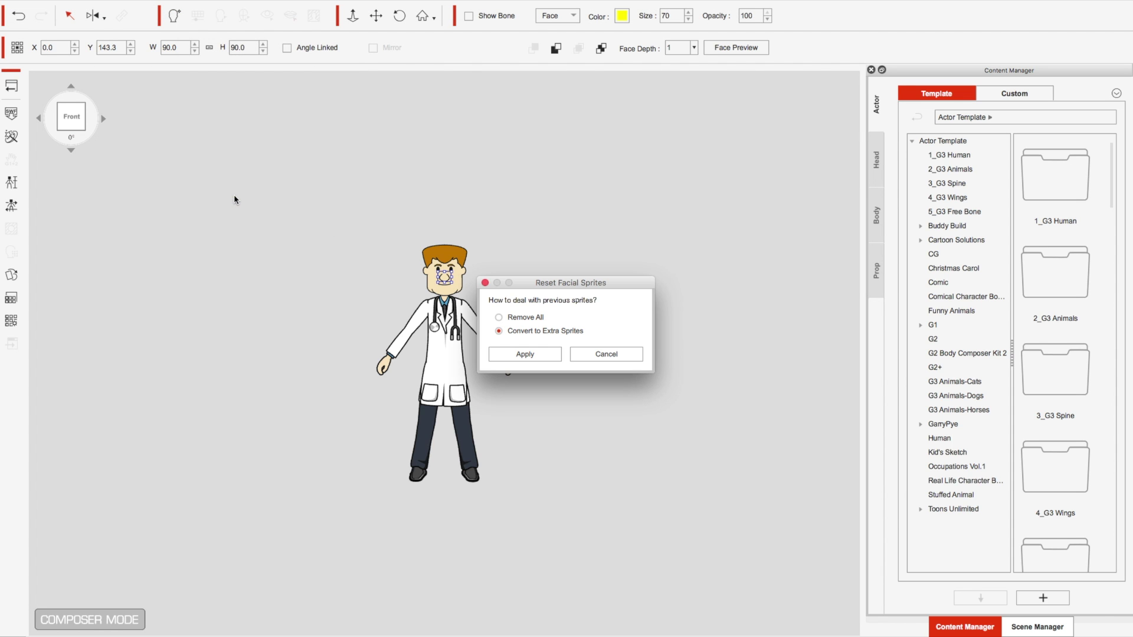
pyautogui.click(543, 356)
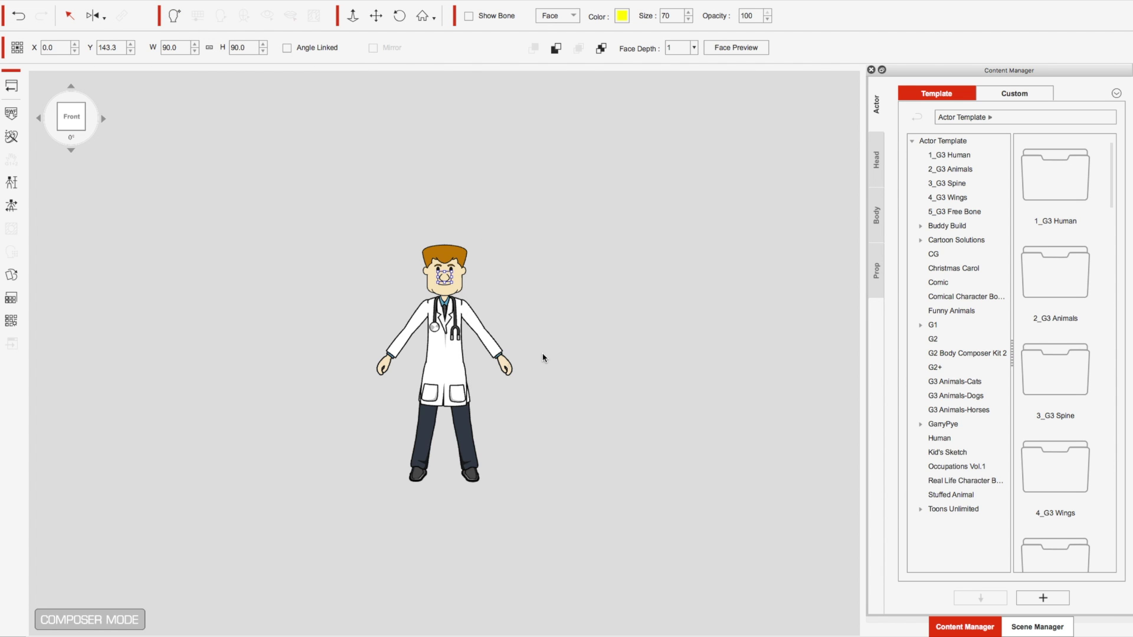
pyautogui.click(12, 86)
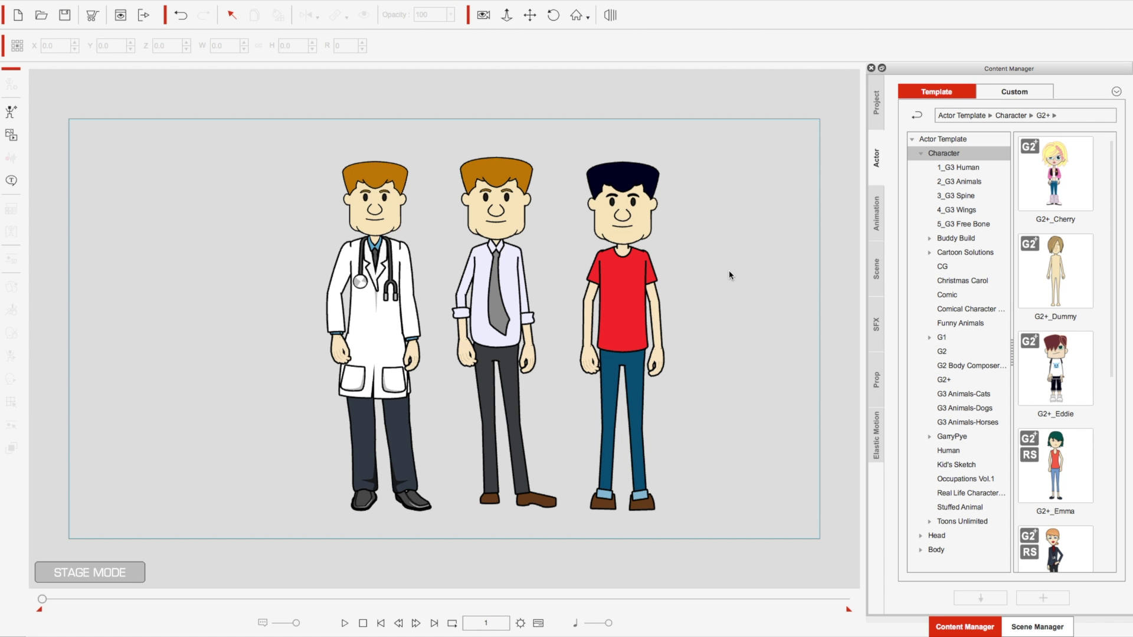